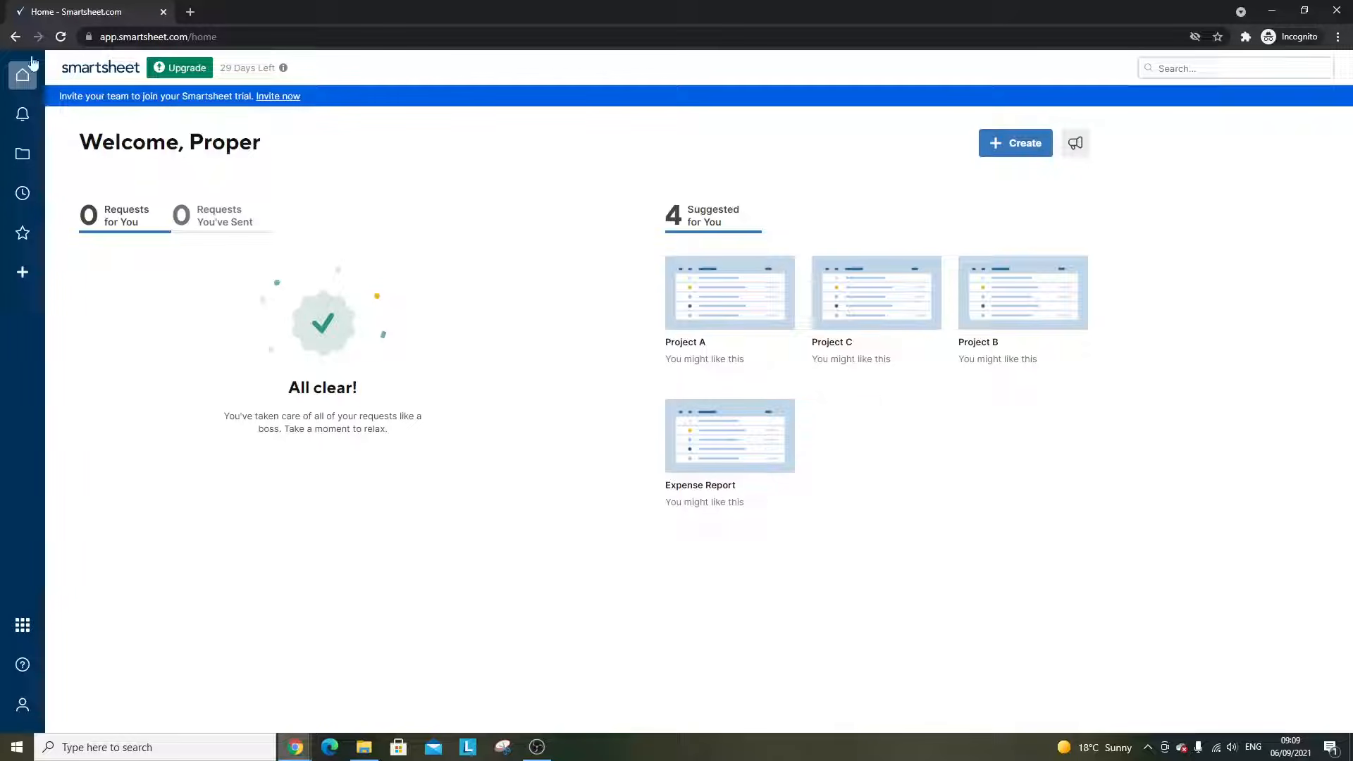
- Open the Project A sheet in the Agile Project with Gantt folder and examine its sprint and task rows
click(32, 156)
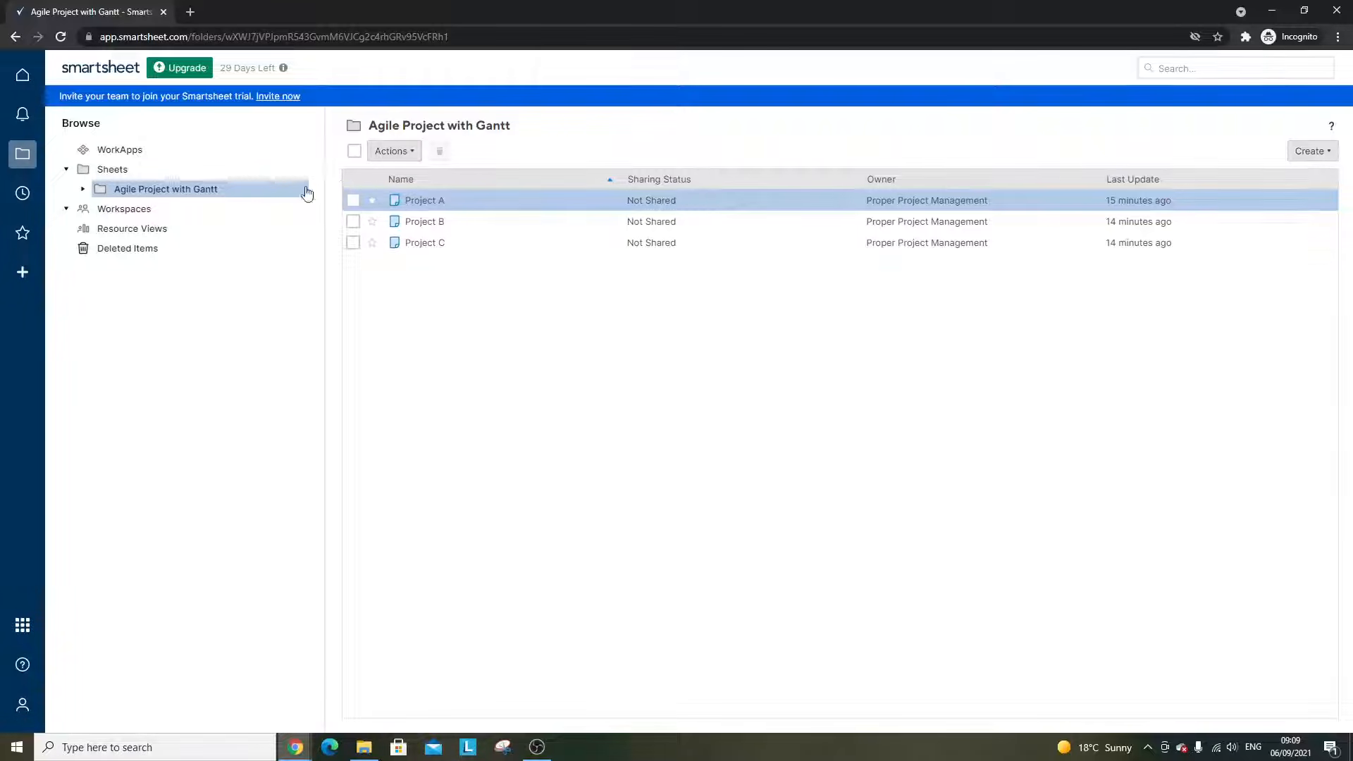
click(431, 202)
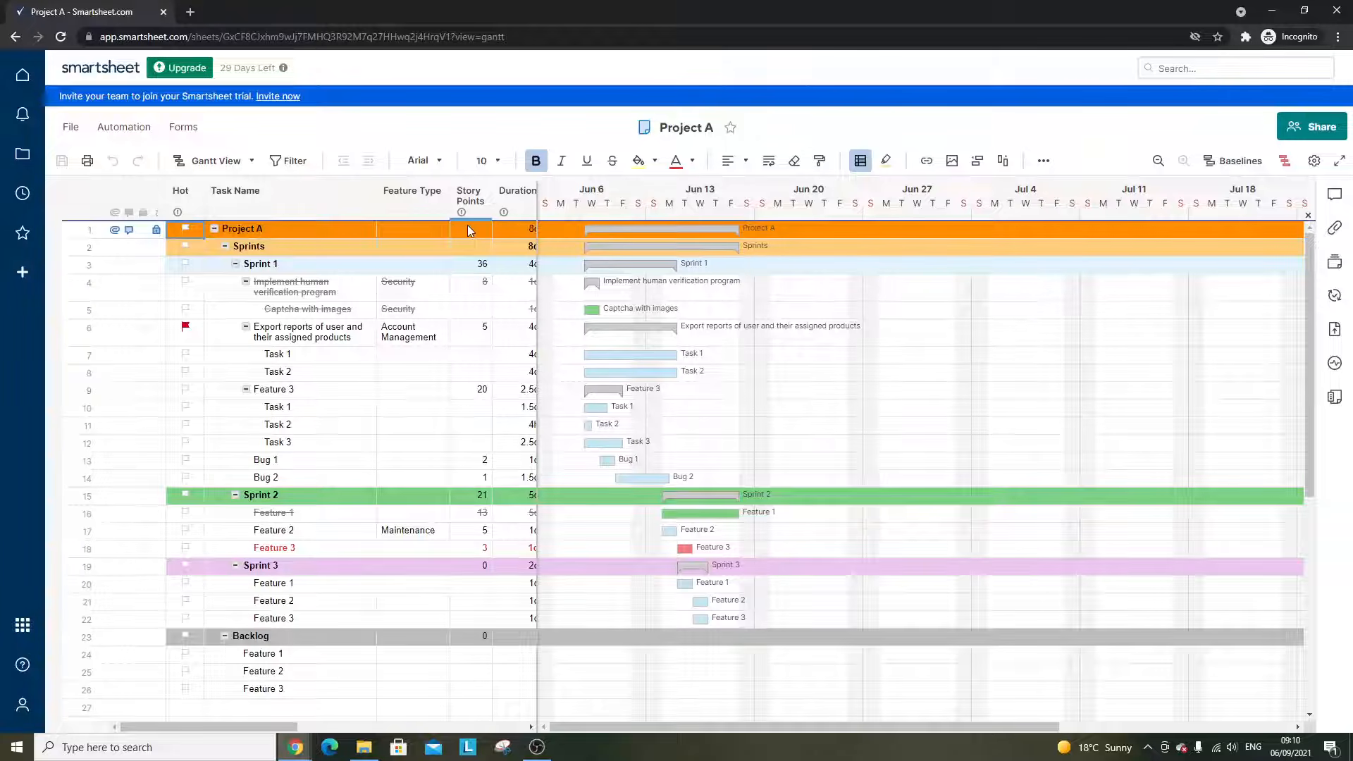
click(298, 234)
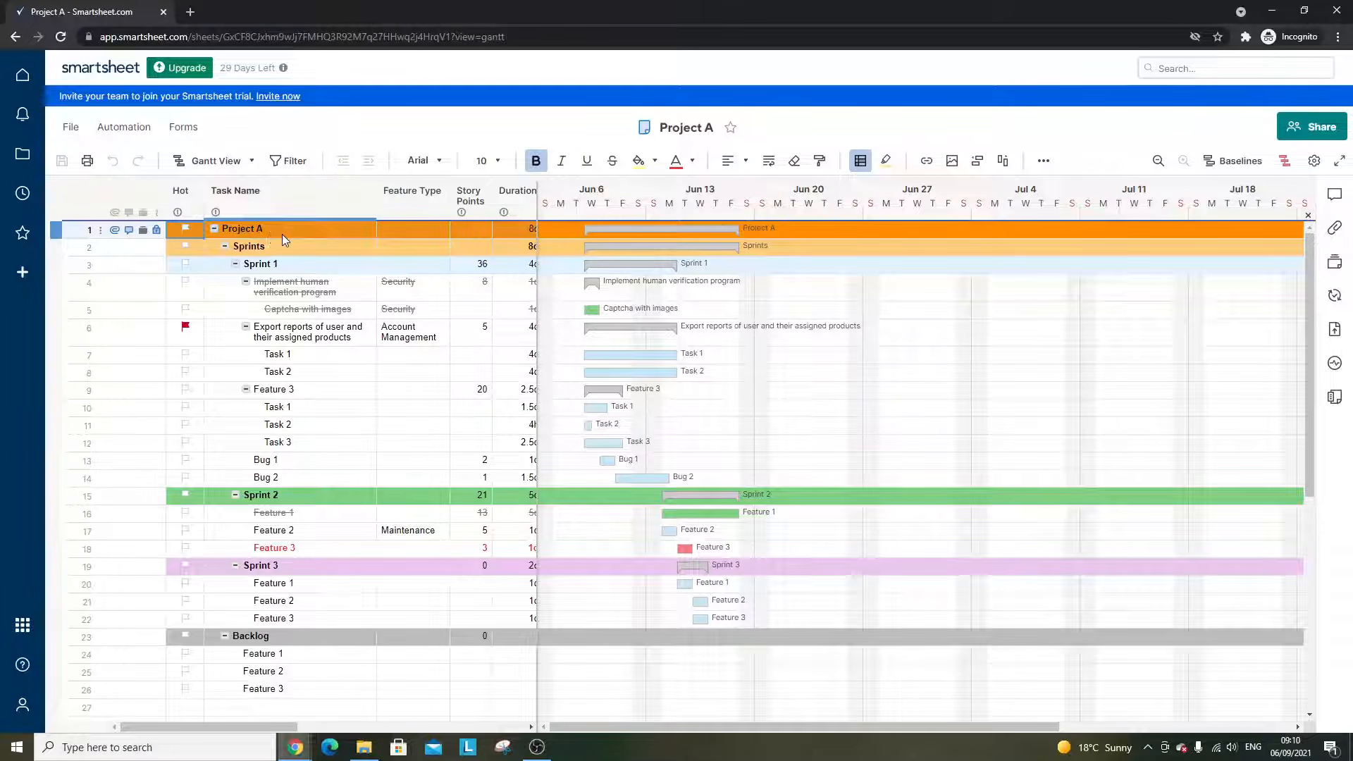
click(295, 265)
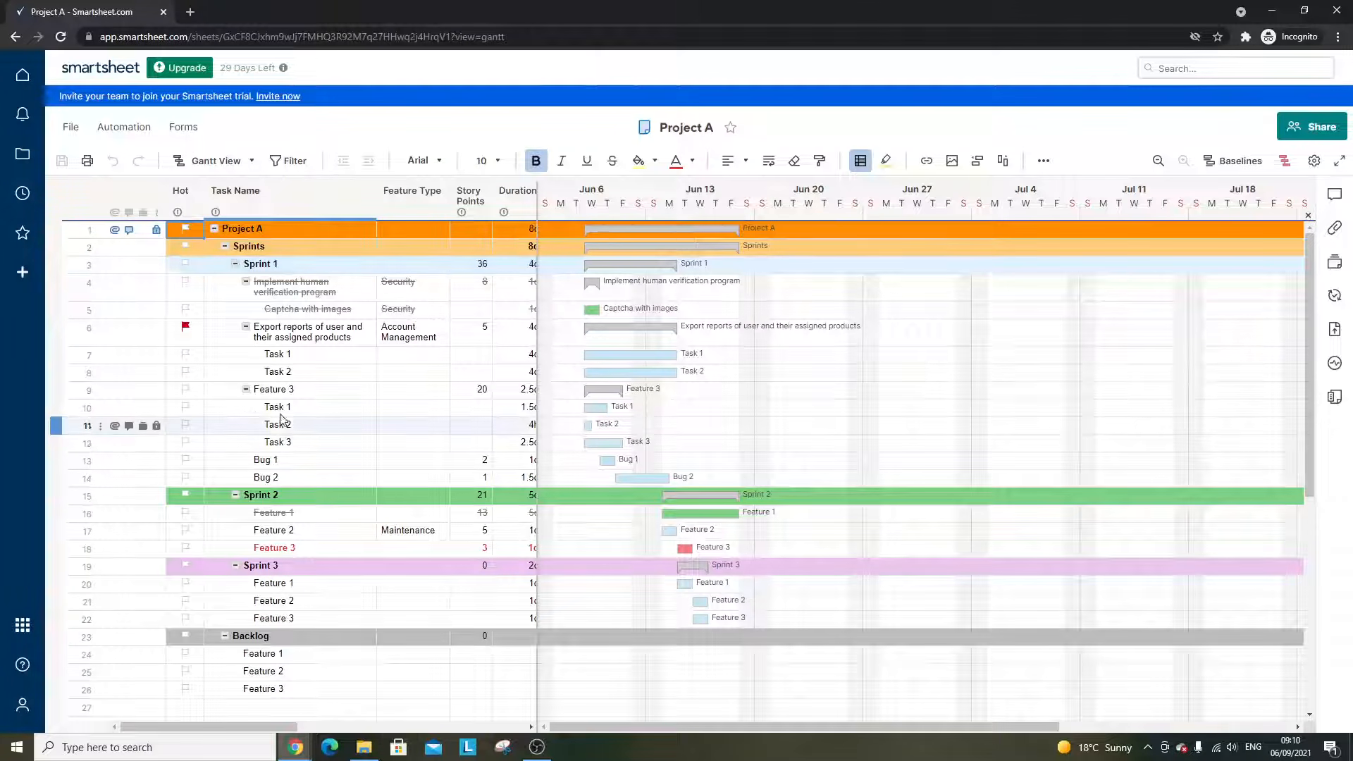
click(280, 405)
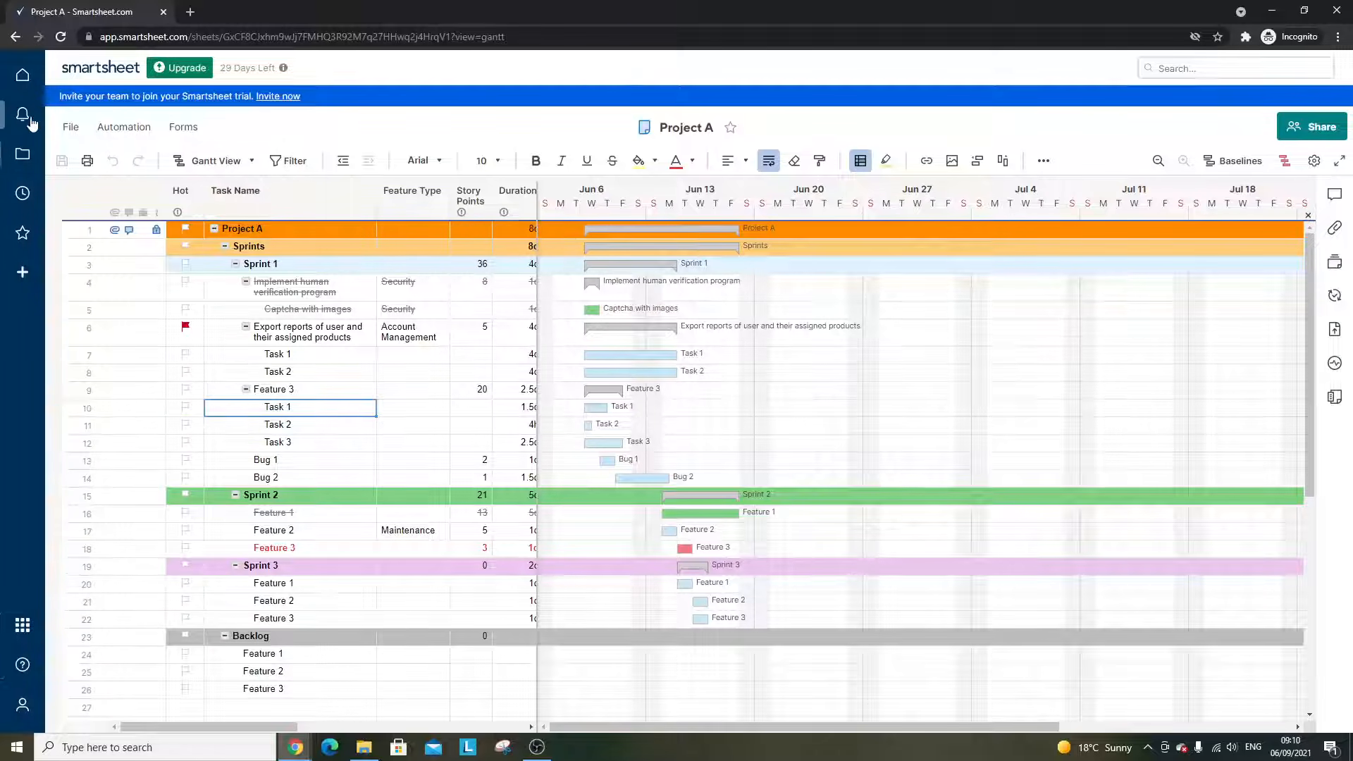
- Leave the Project A sheet and open the Solution Center to view the available templates
click(24, 155)
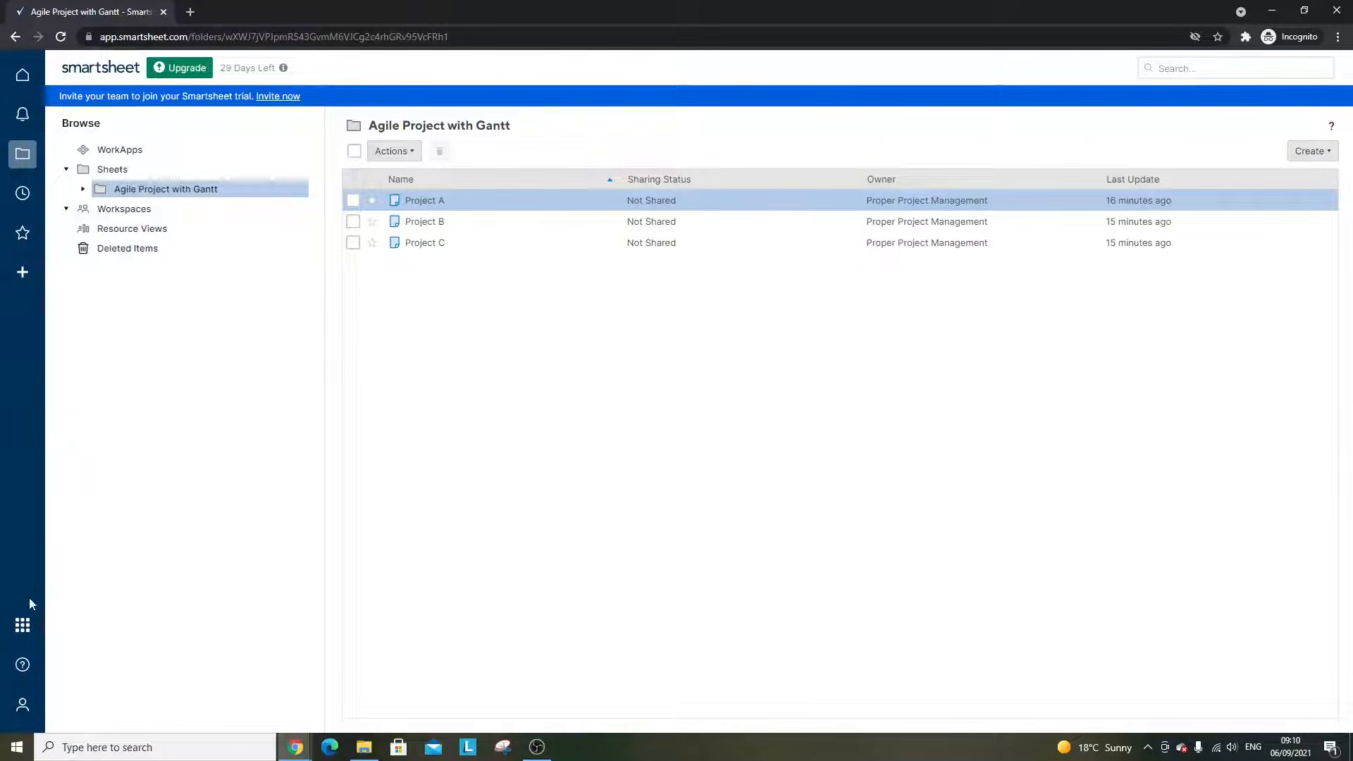
click(26, 627)
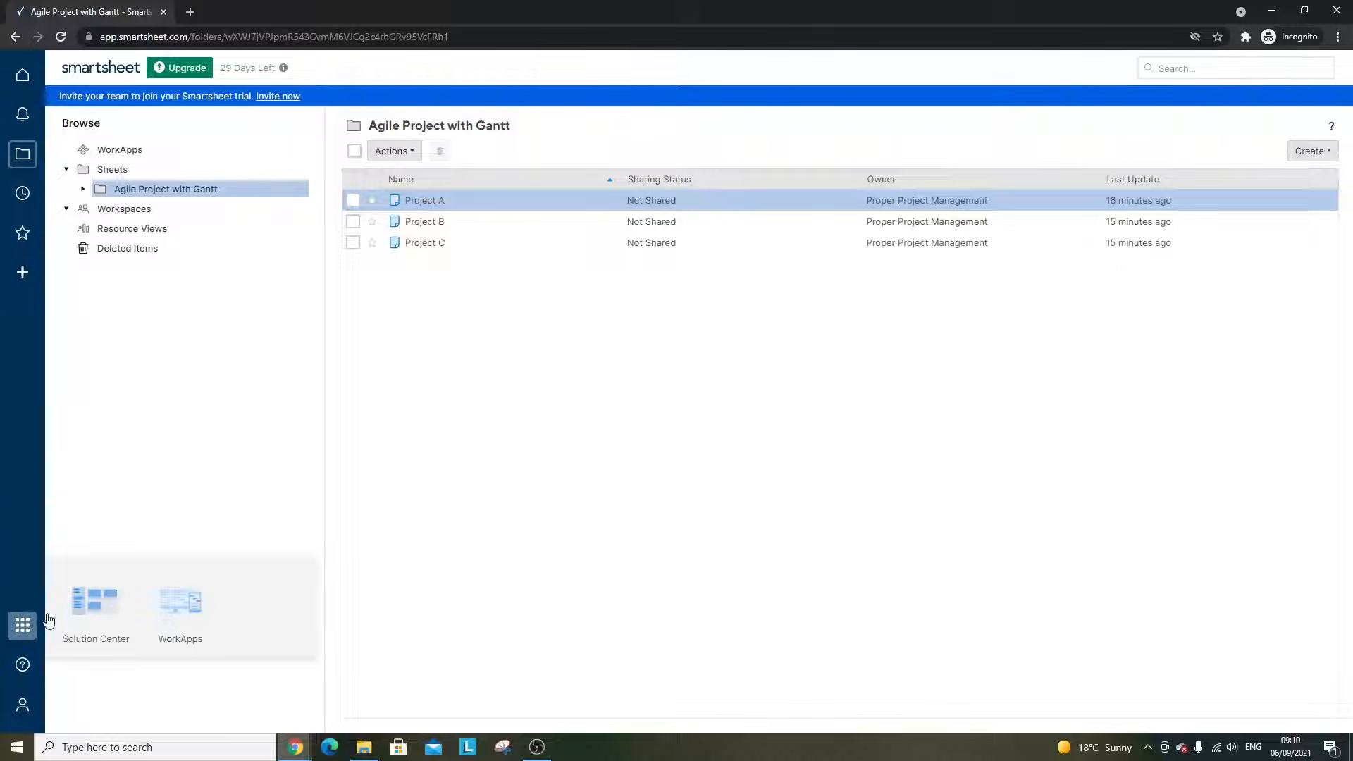
click(95, 607)
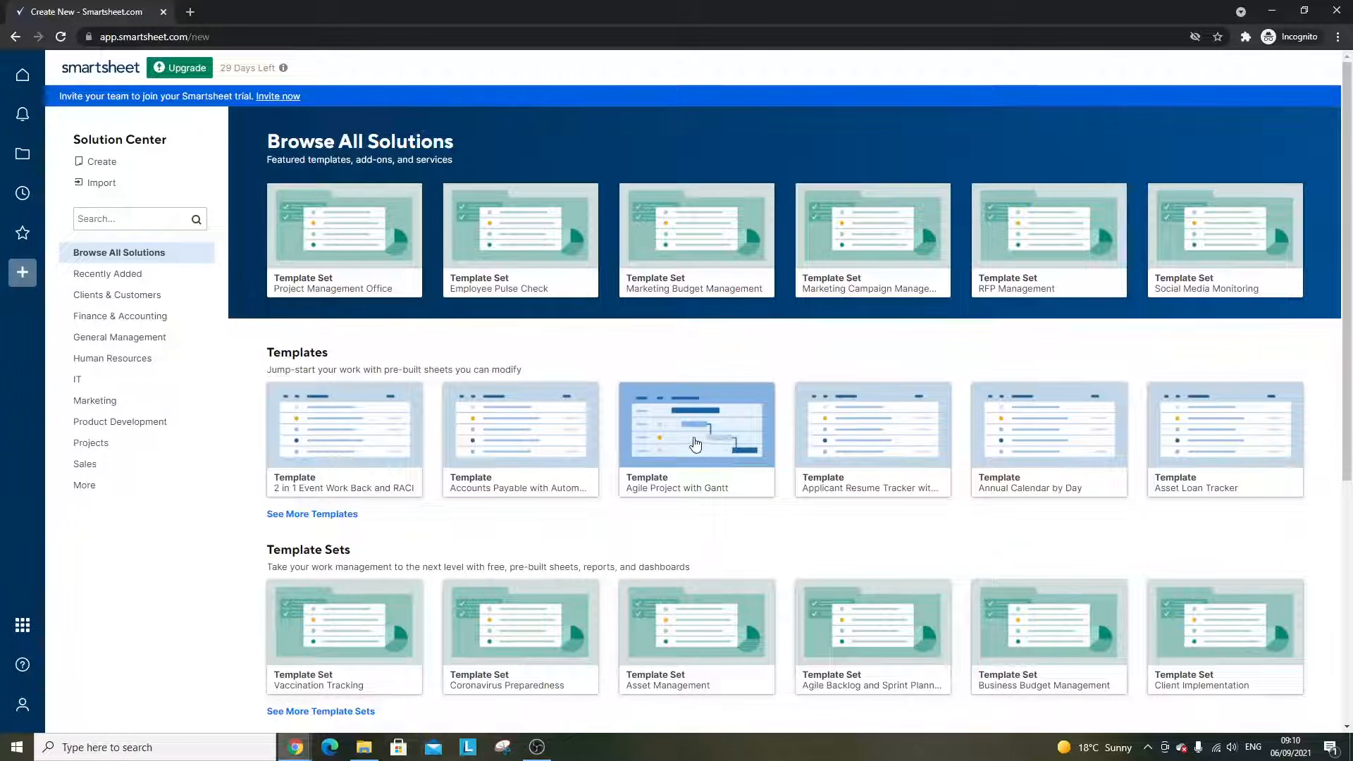
- Return to the Agile Project with Gantt folder and view the actions available for the Project A sheet
click(23, 156)
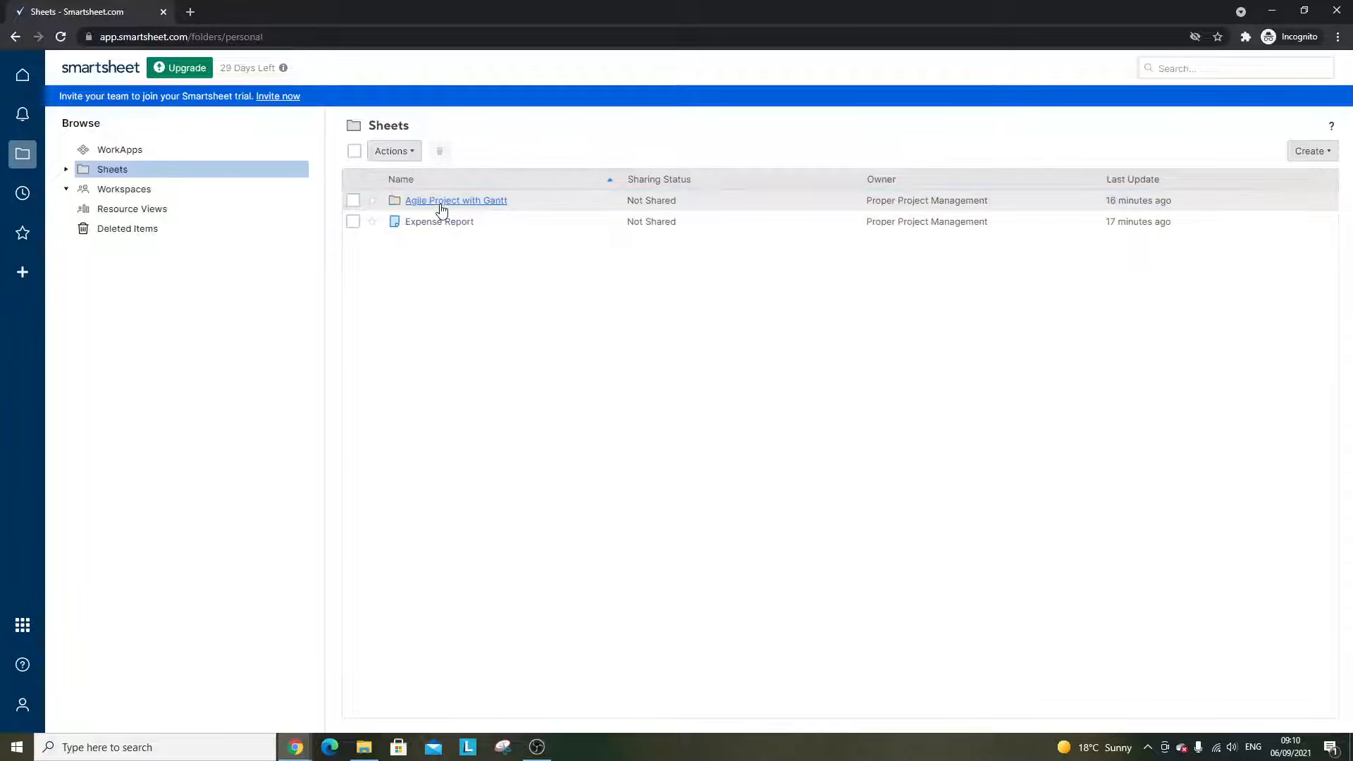
click(441, 203)
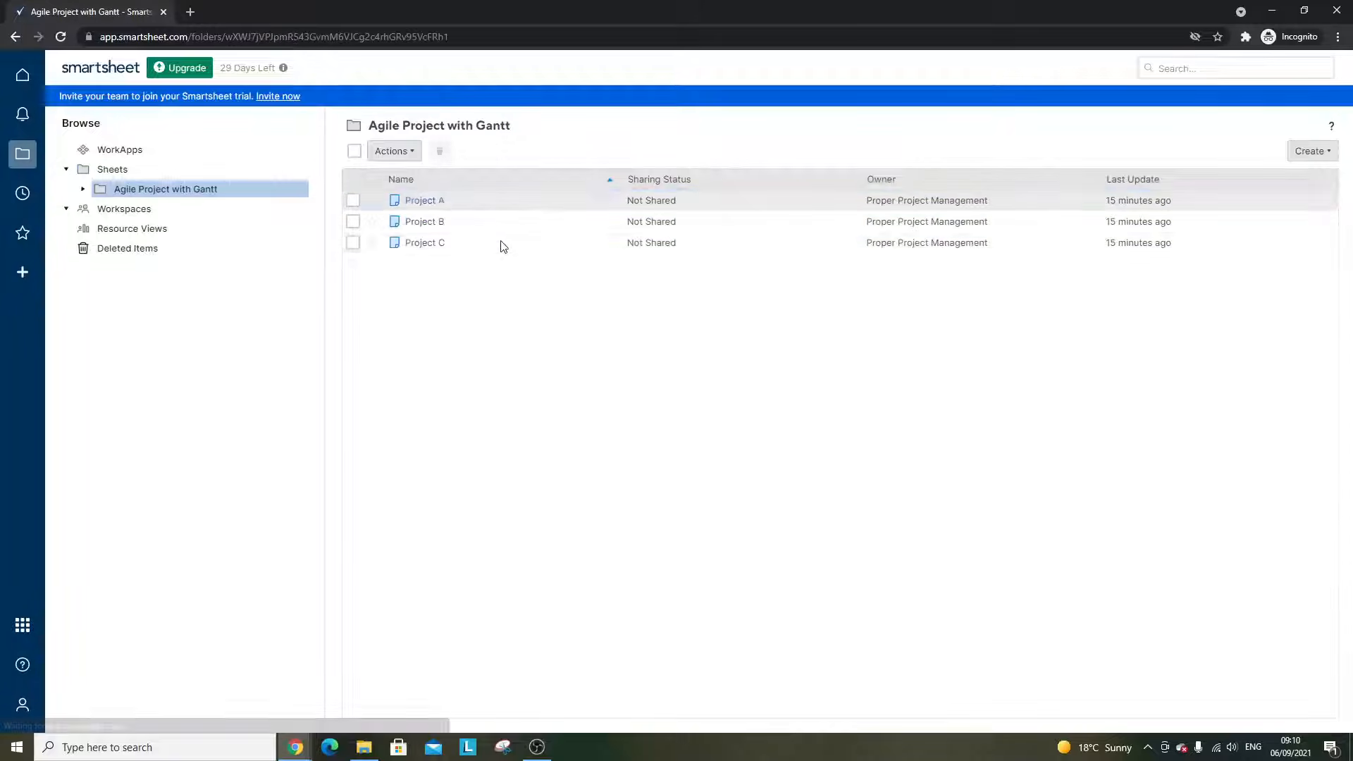
right_click(433, 204)
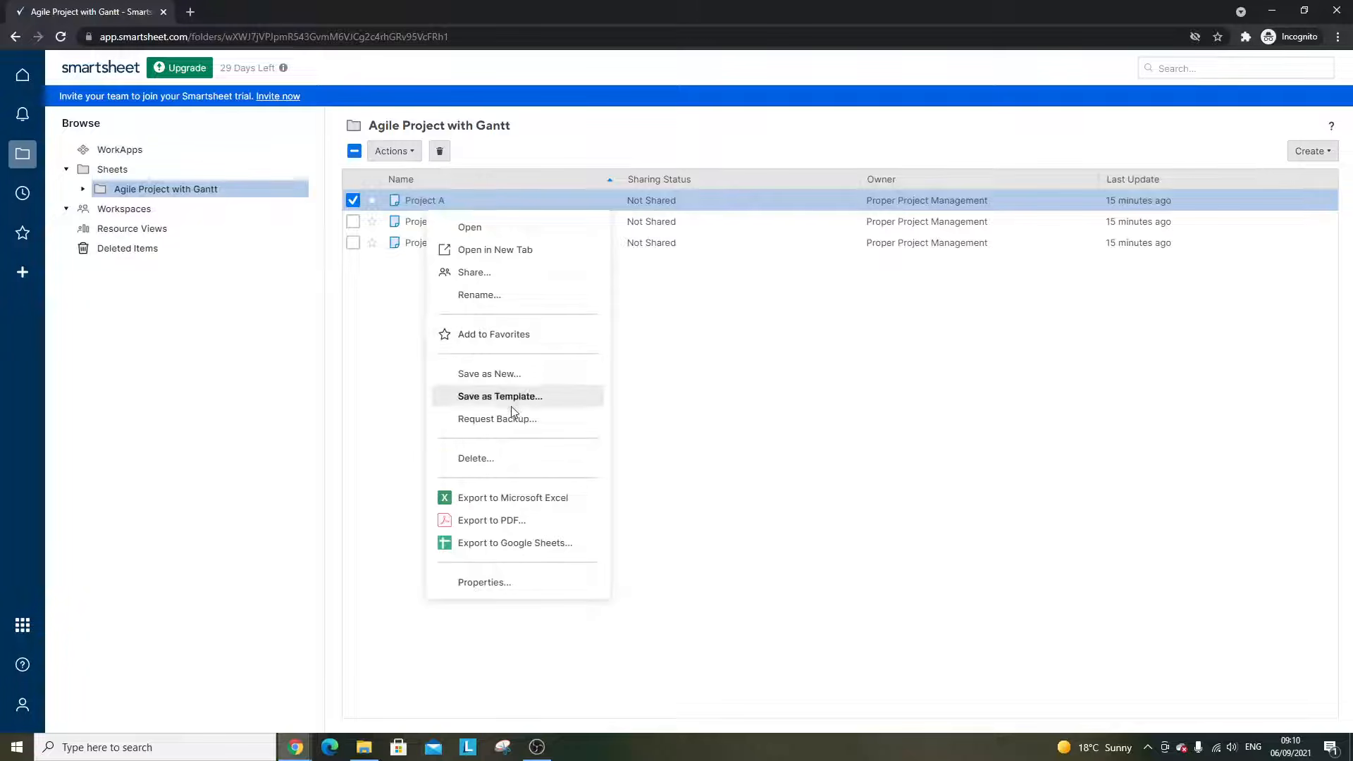
click(659, 326)
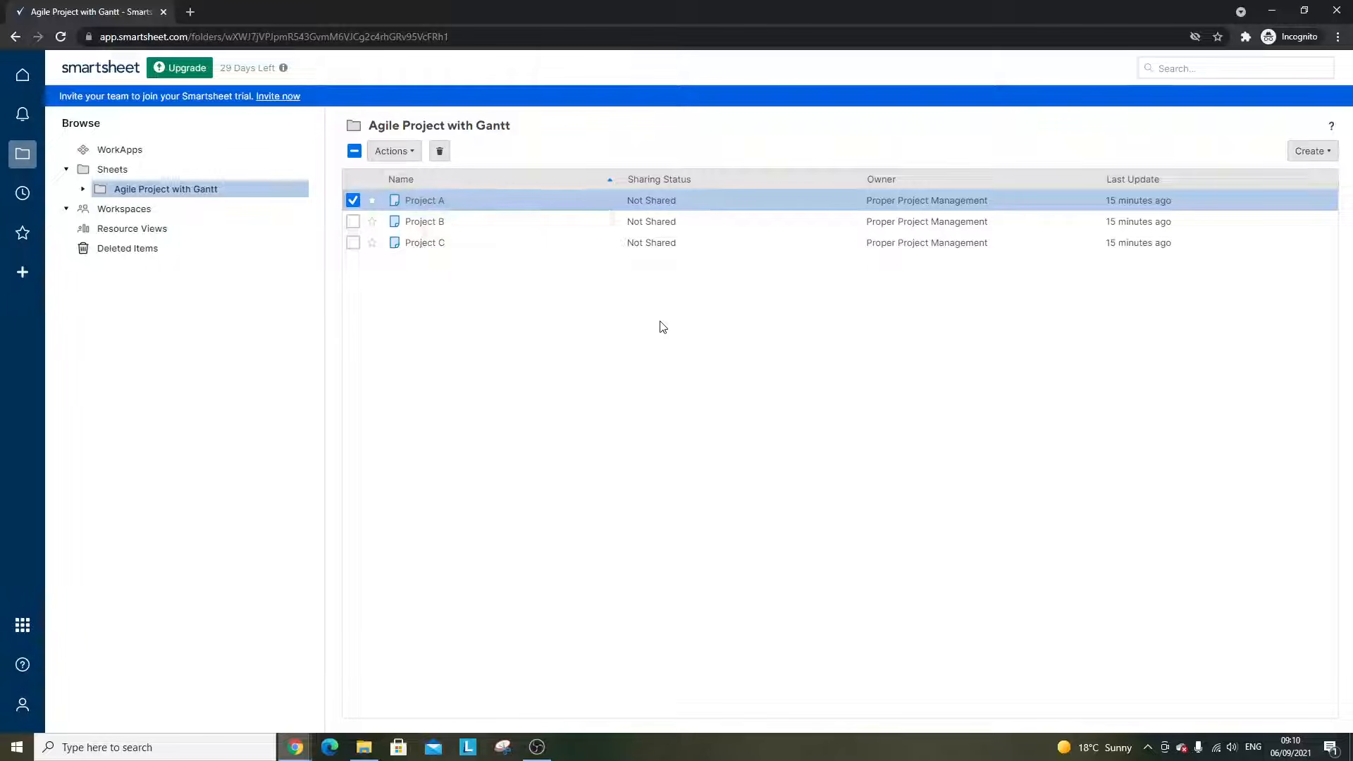
- View the Project B and Project C sheets in turn, returning to their folder after each
click(433, 224)
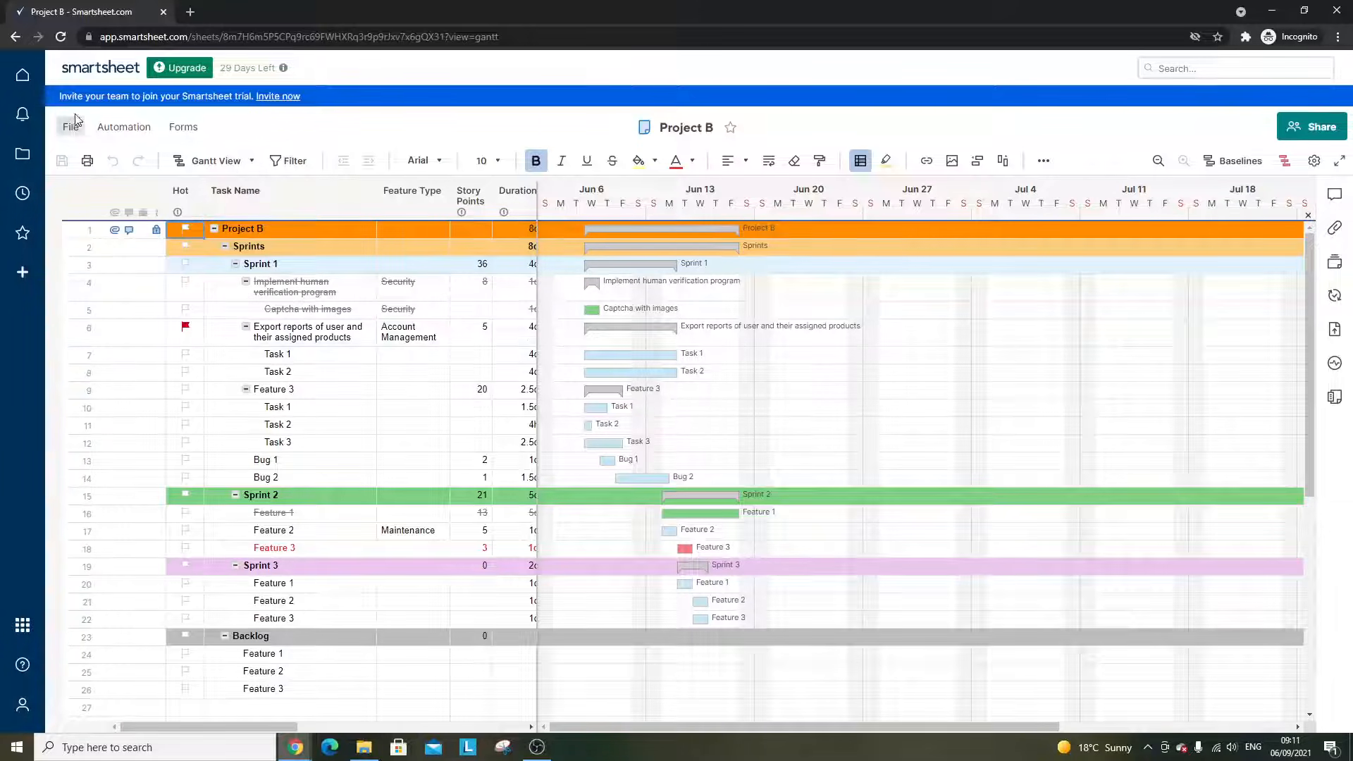
click(19, 44)
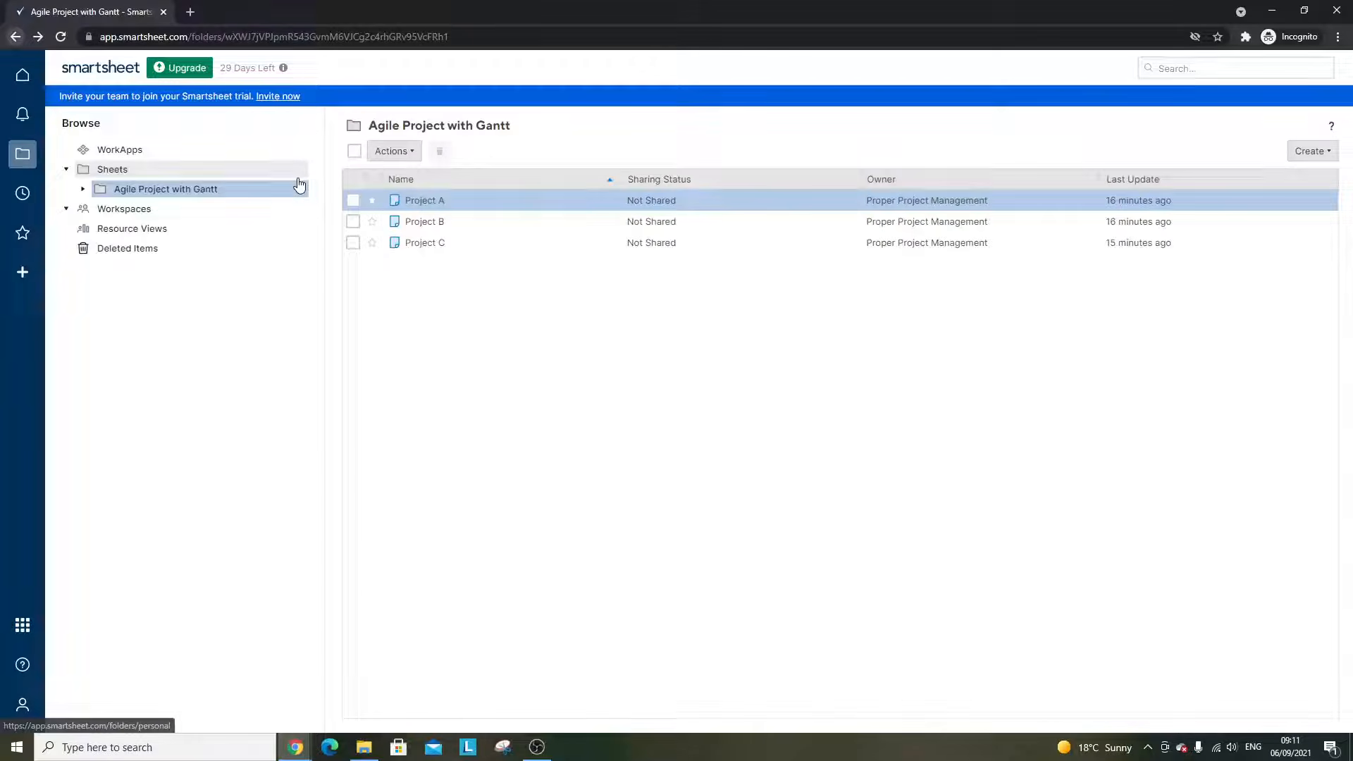
click(413, 242)
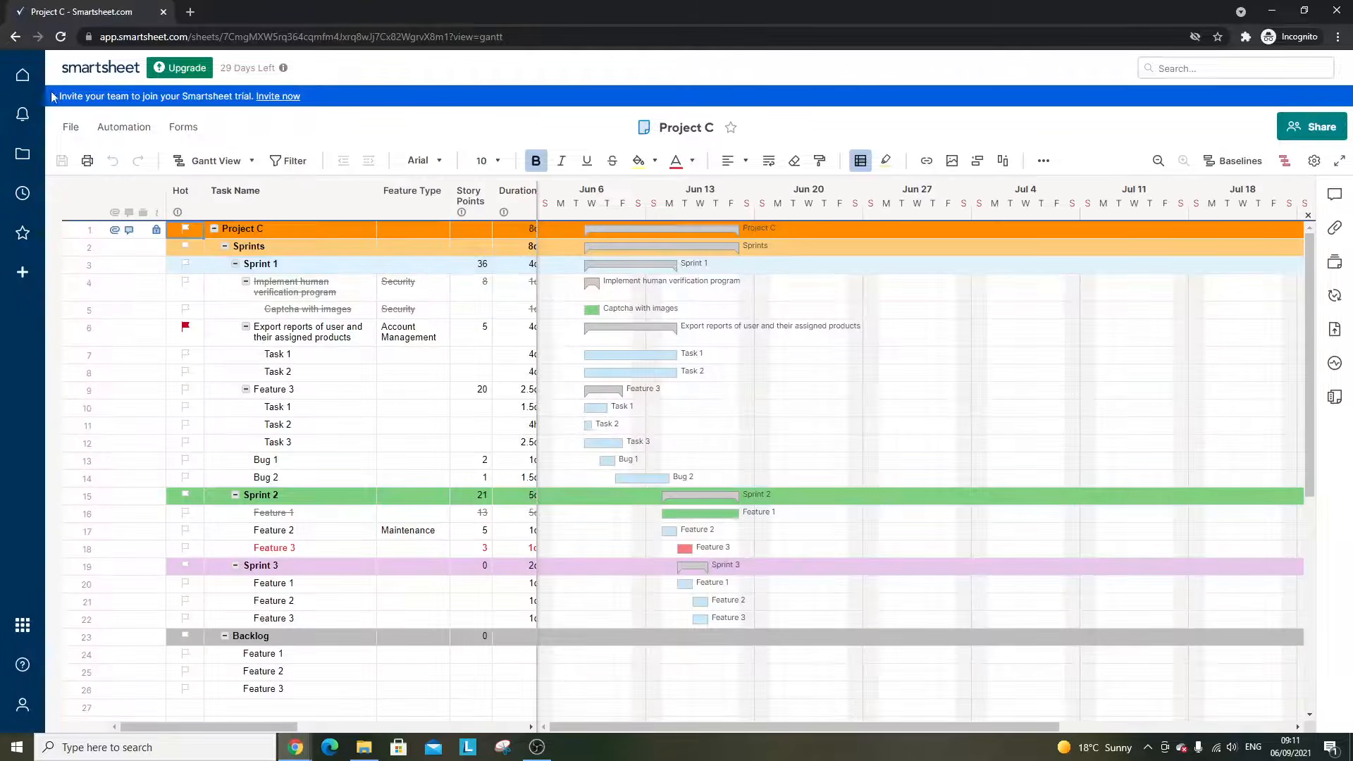
click(16, 43)
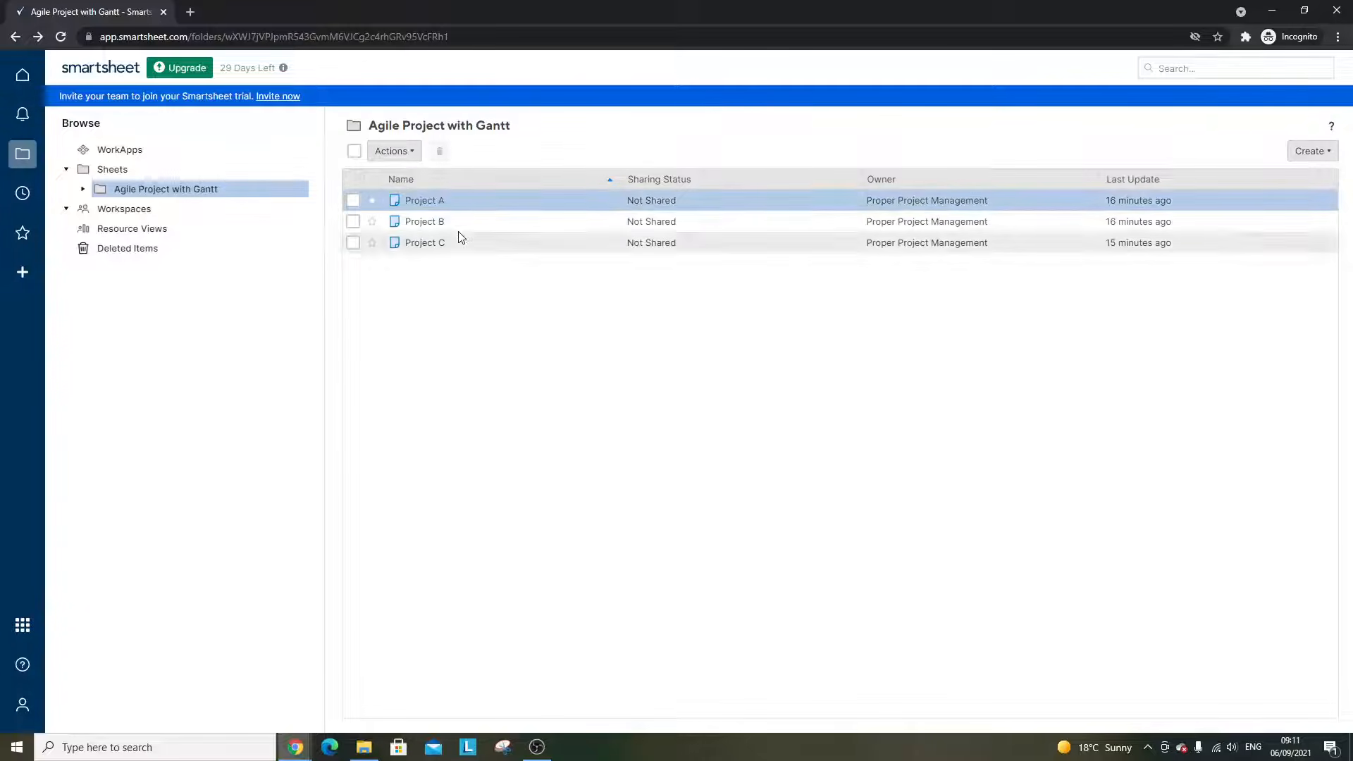
- Create a row report named "Report Builder Test" in the Agile Project with Gantt folder
right_click(431, 290)
click(432, 284)
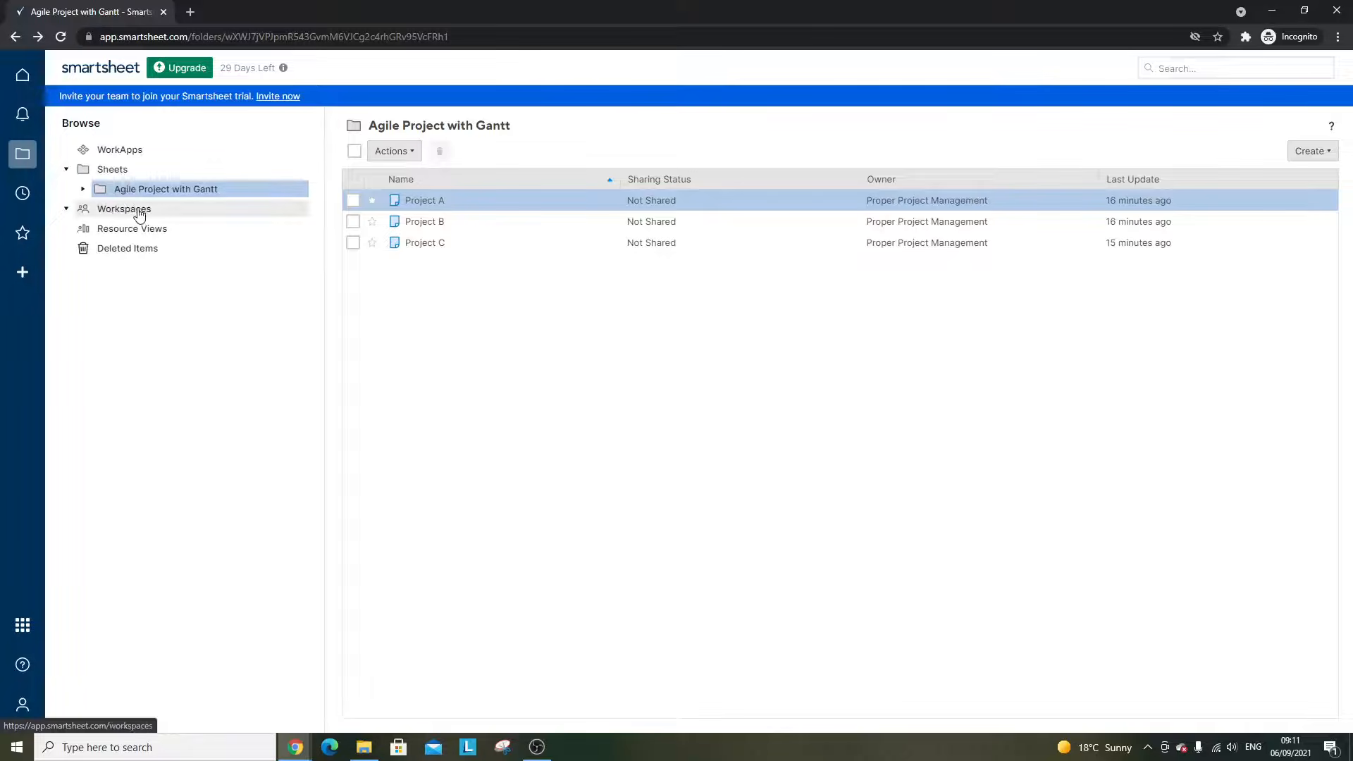
right_click(447, 305)
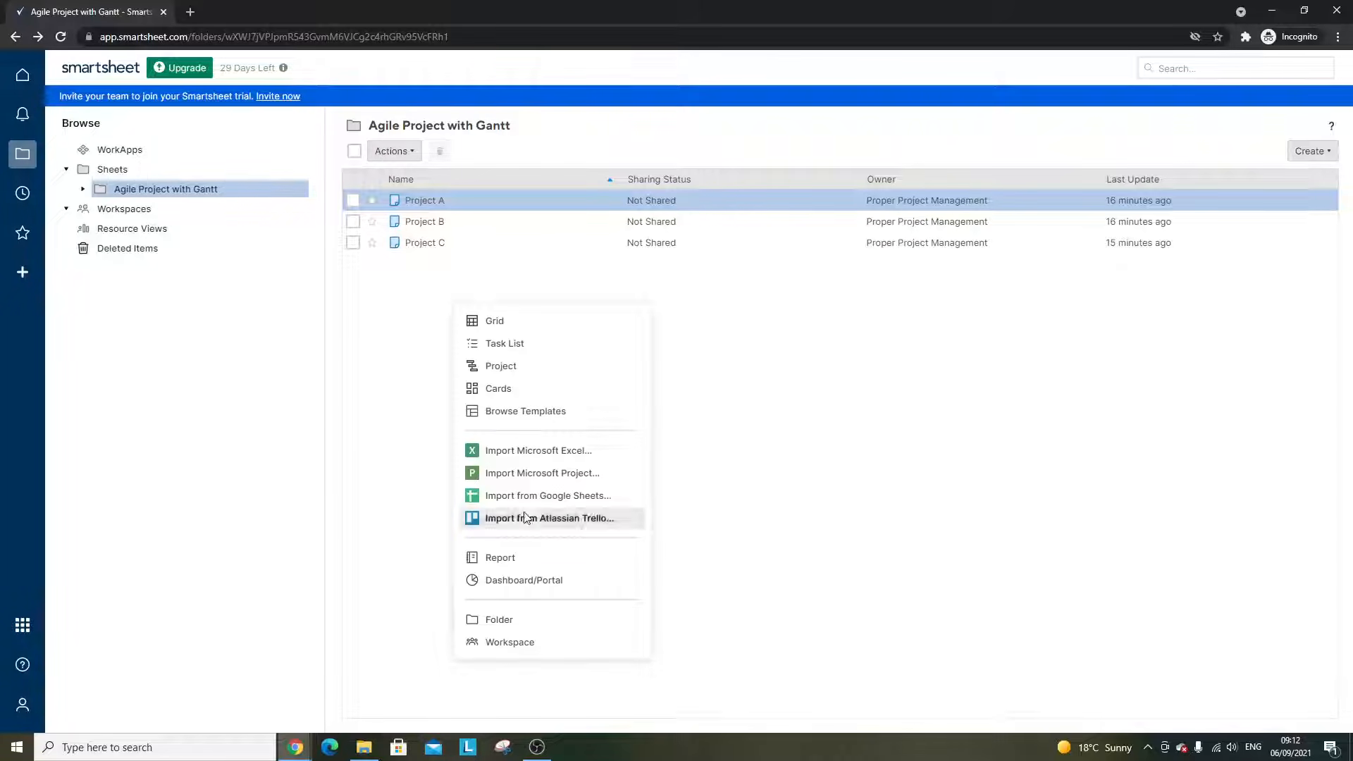
click(500, 558)
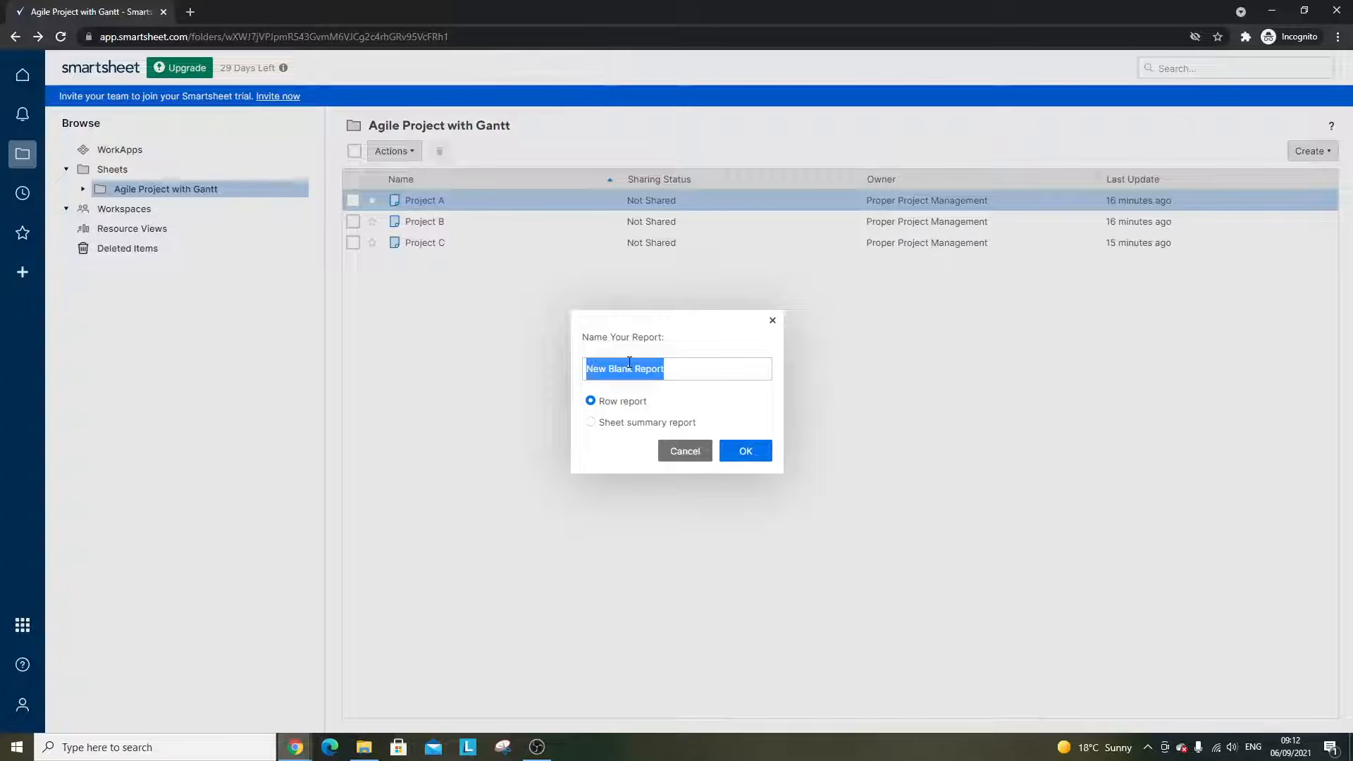
text(Report Bu)
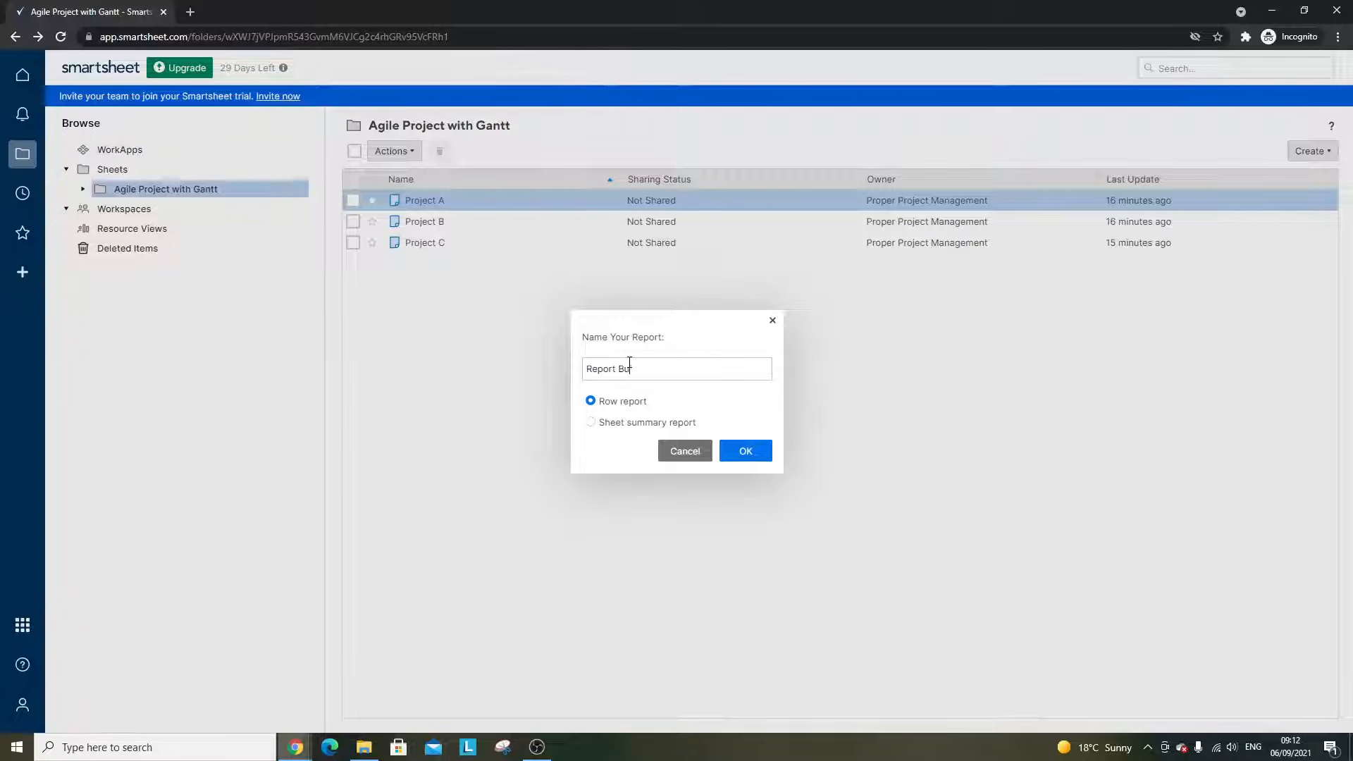
text(ilder Test)
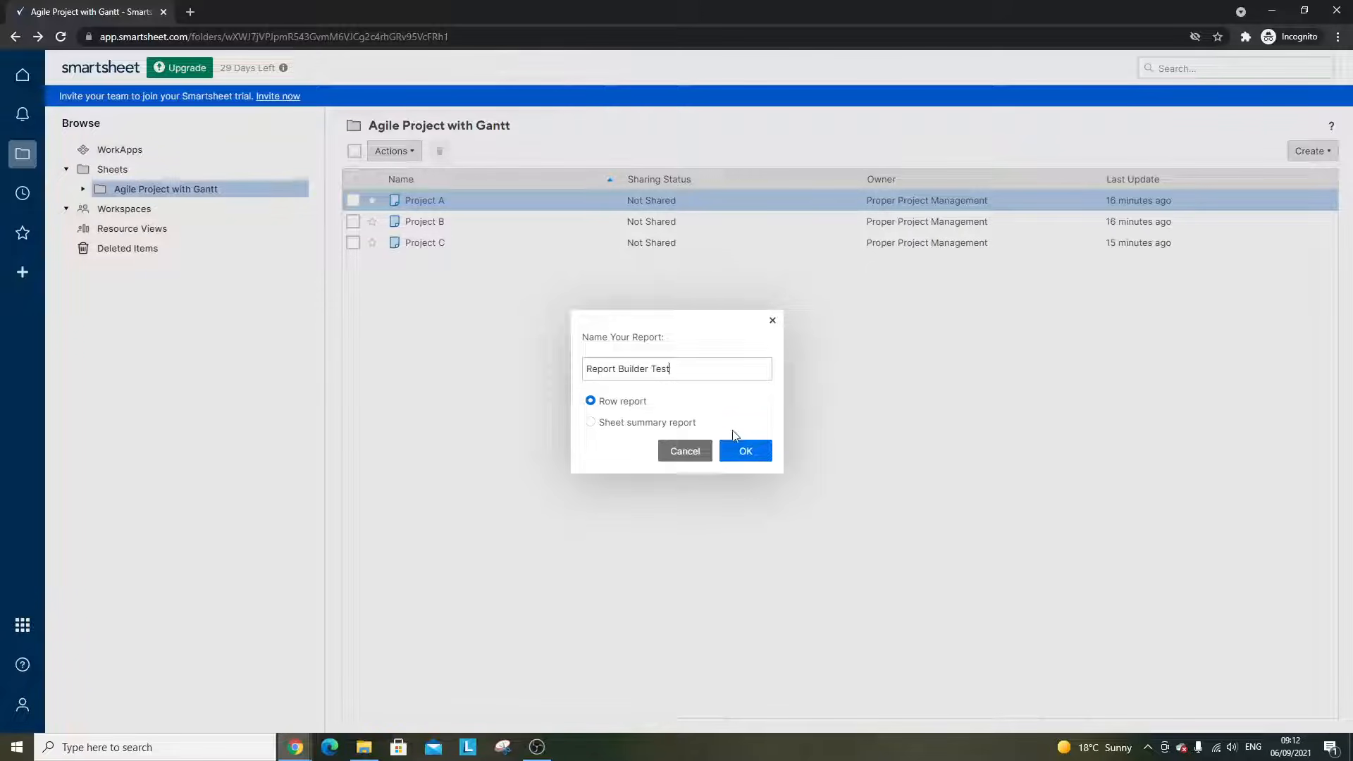
click(744, 454)
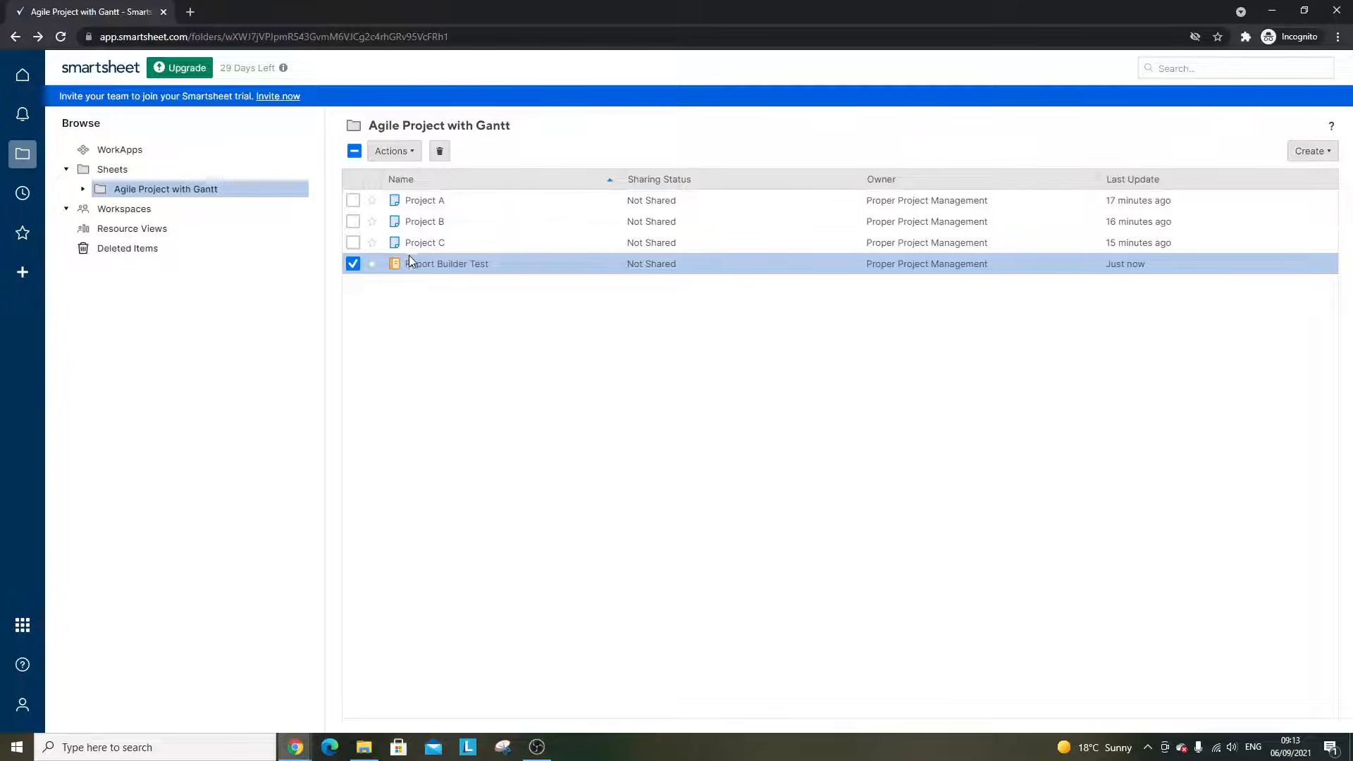
- Open the Report Builder Test report and select Project A, Project B and Project C as its source sheets
click(424, 265)
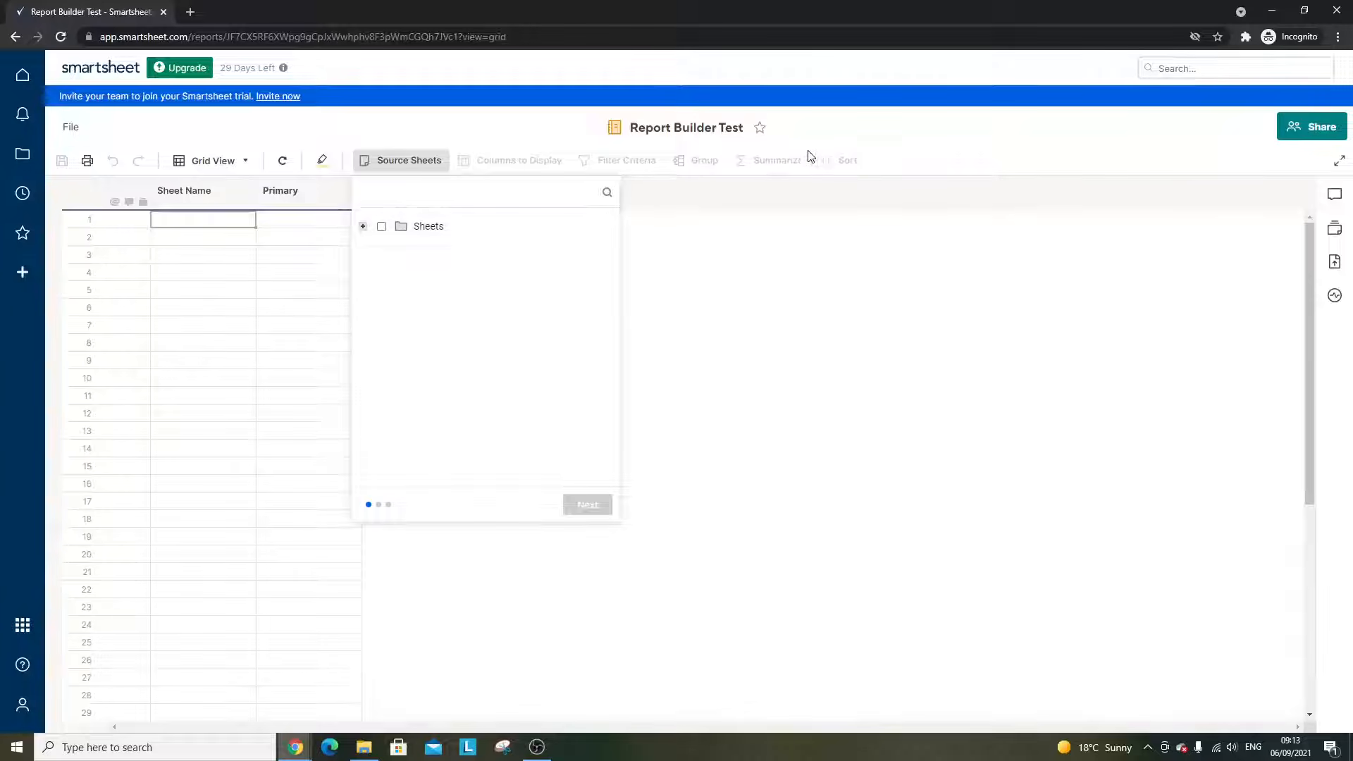
click(363, 227)
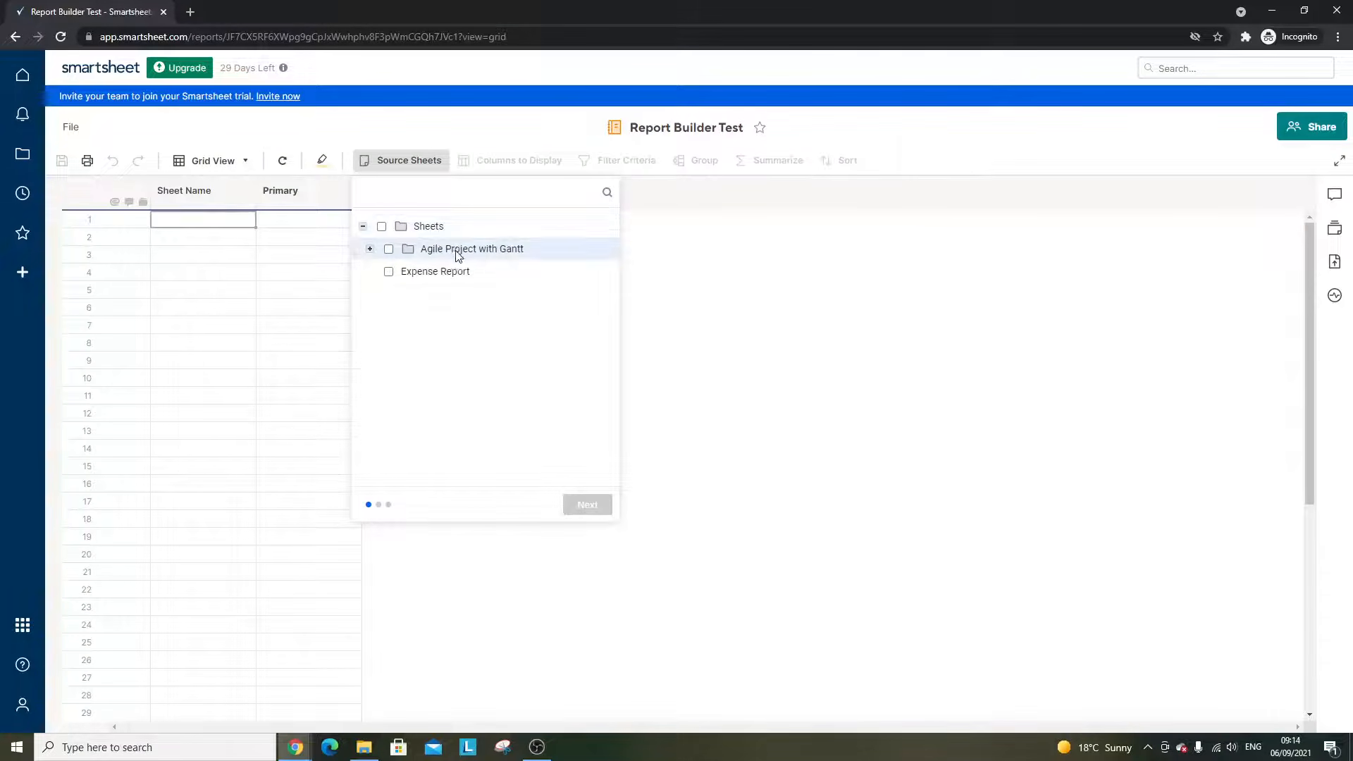
click(369, 249)
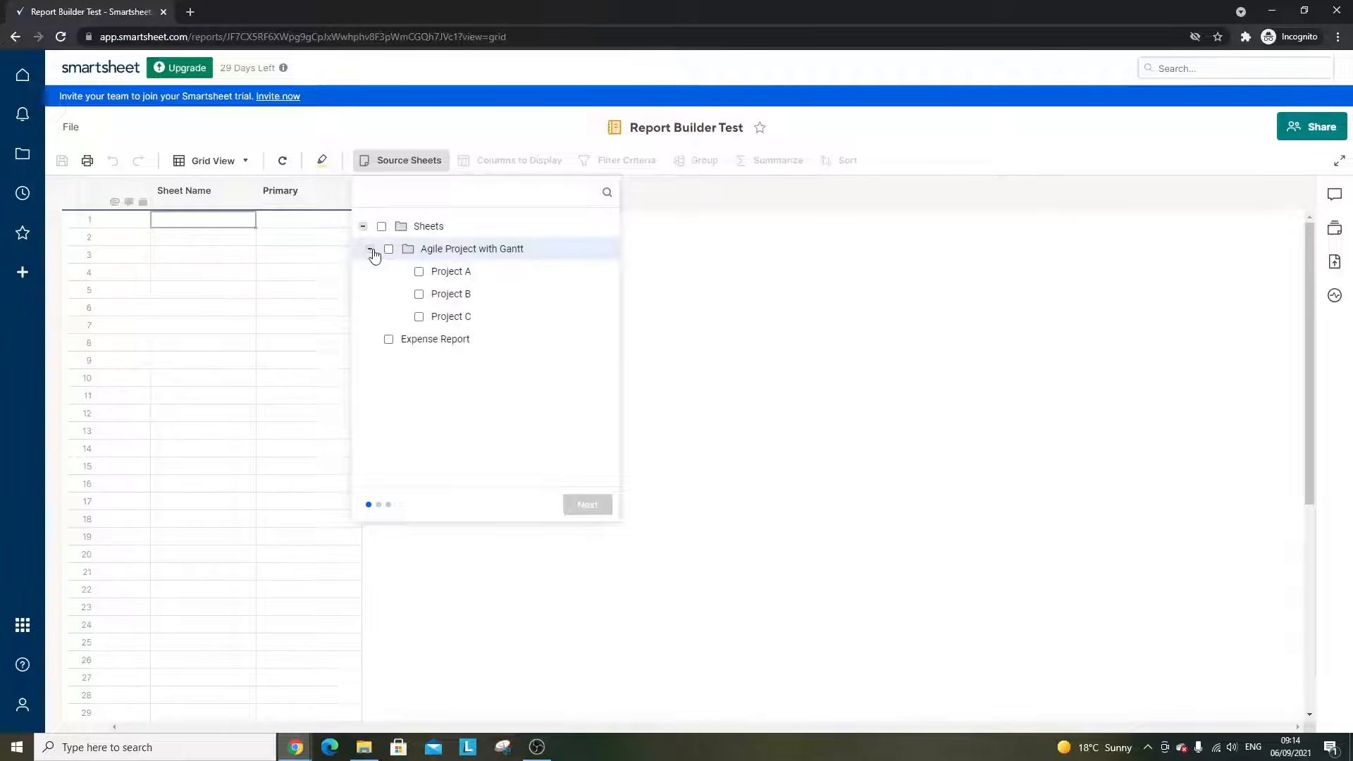
click(437, 272)
click(446, 296)
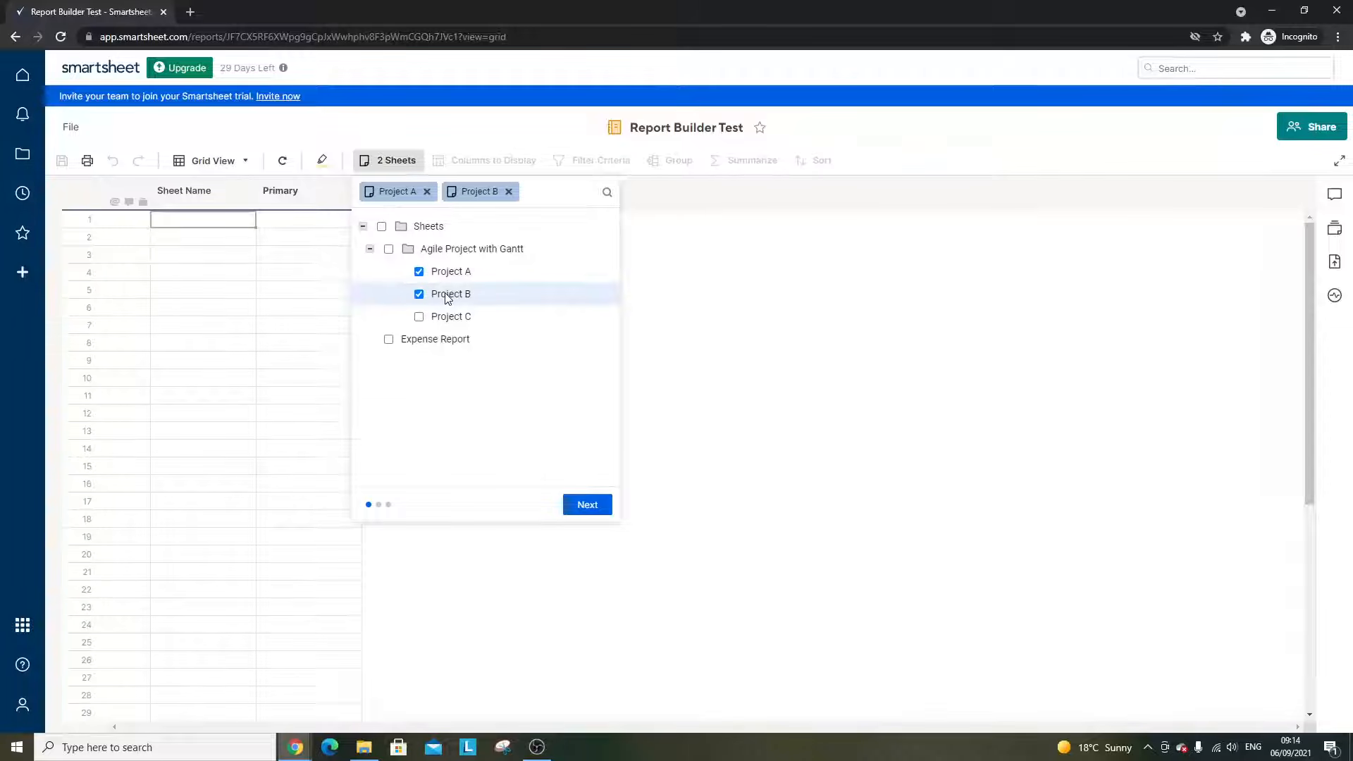
click(458, 317)
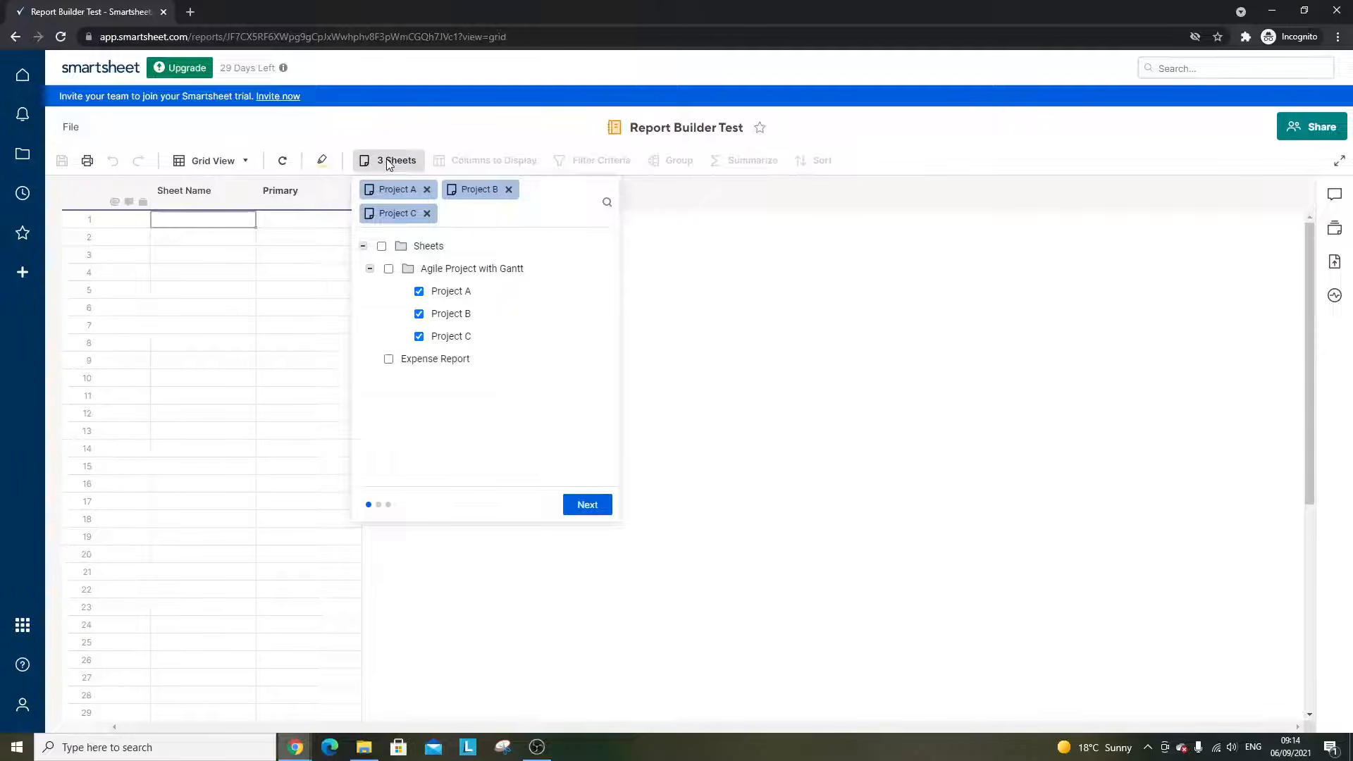
- Try removing Project B and Project C from the report's source sheets, and select both again
click(420, 314)
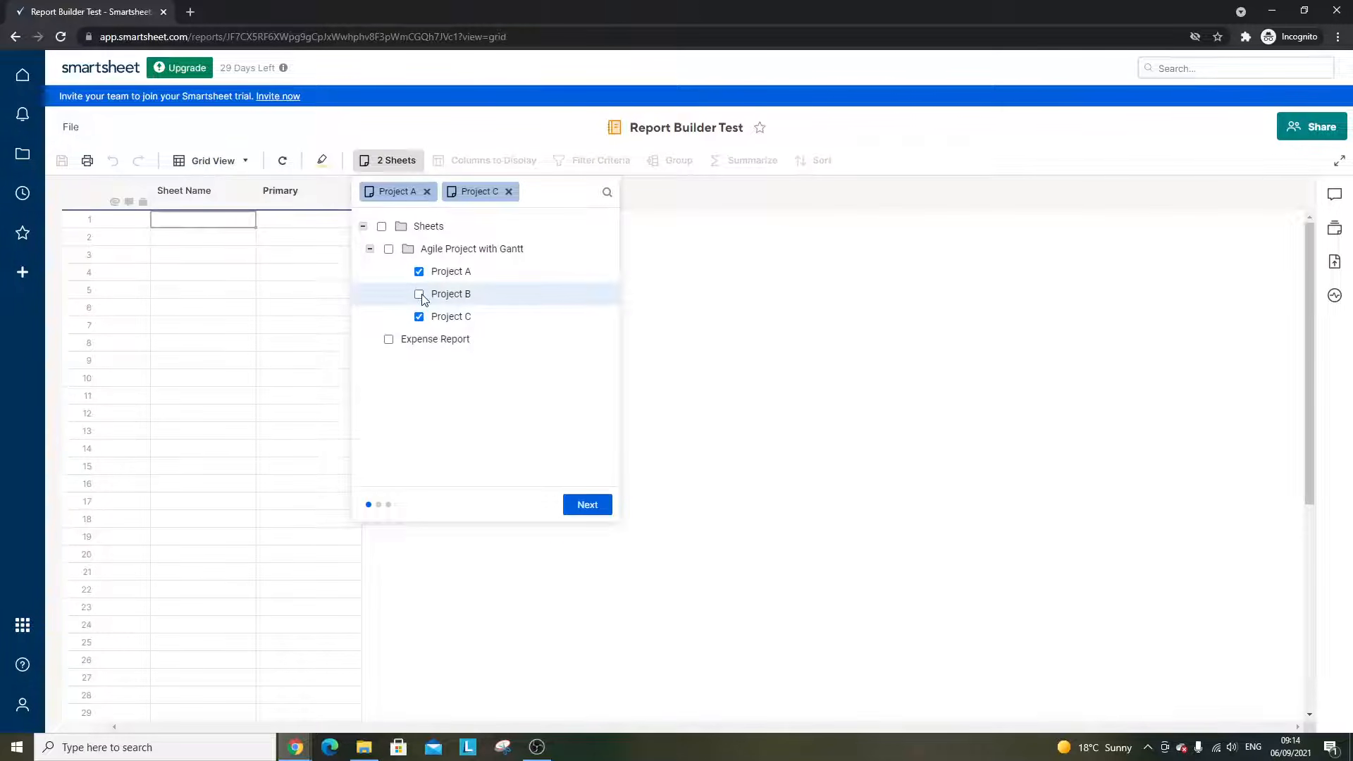
click(420, 295)
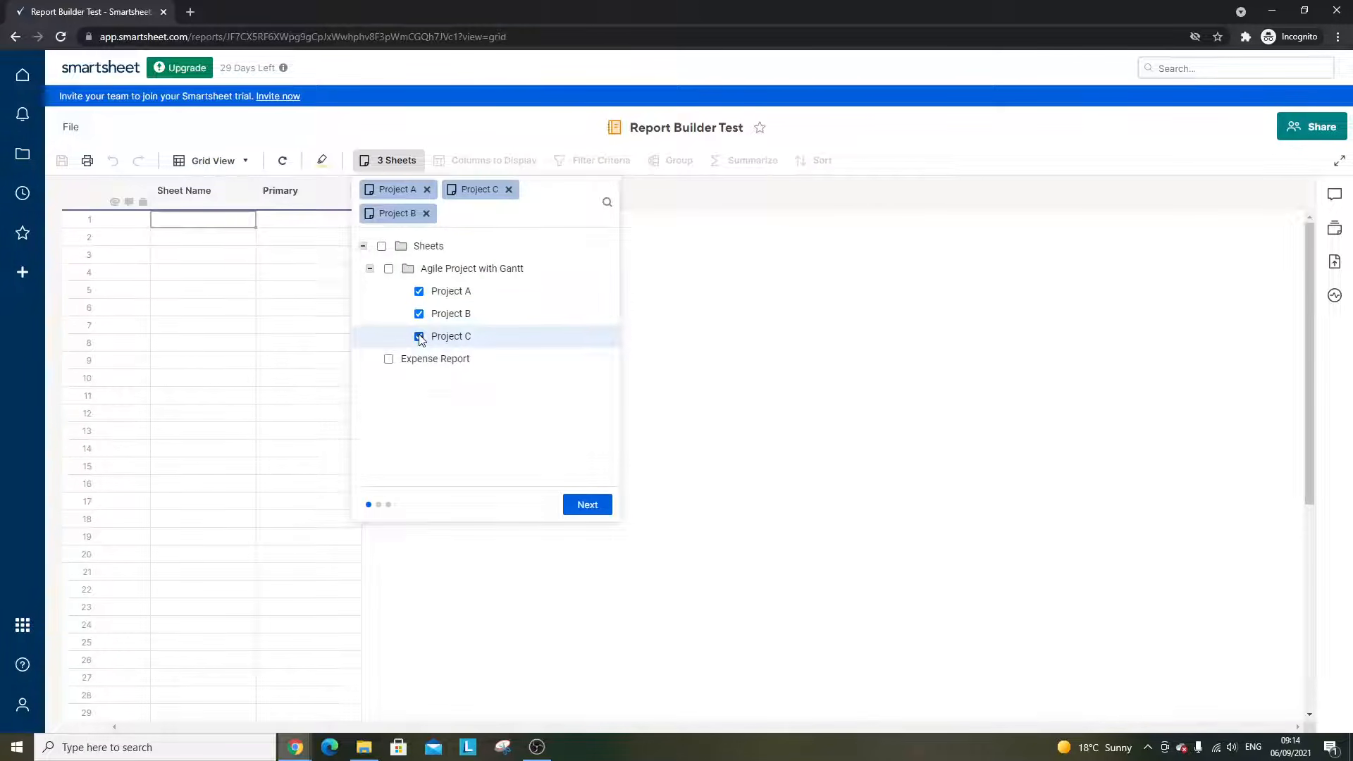
click(421, 336)
click(420, 294)
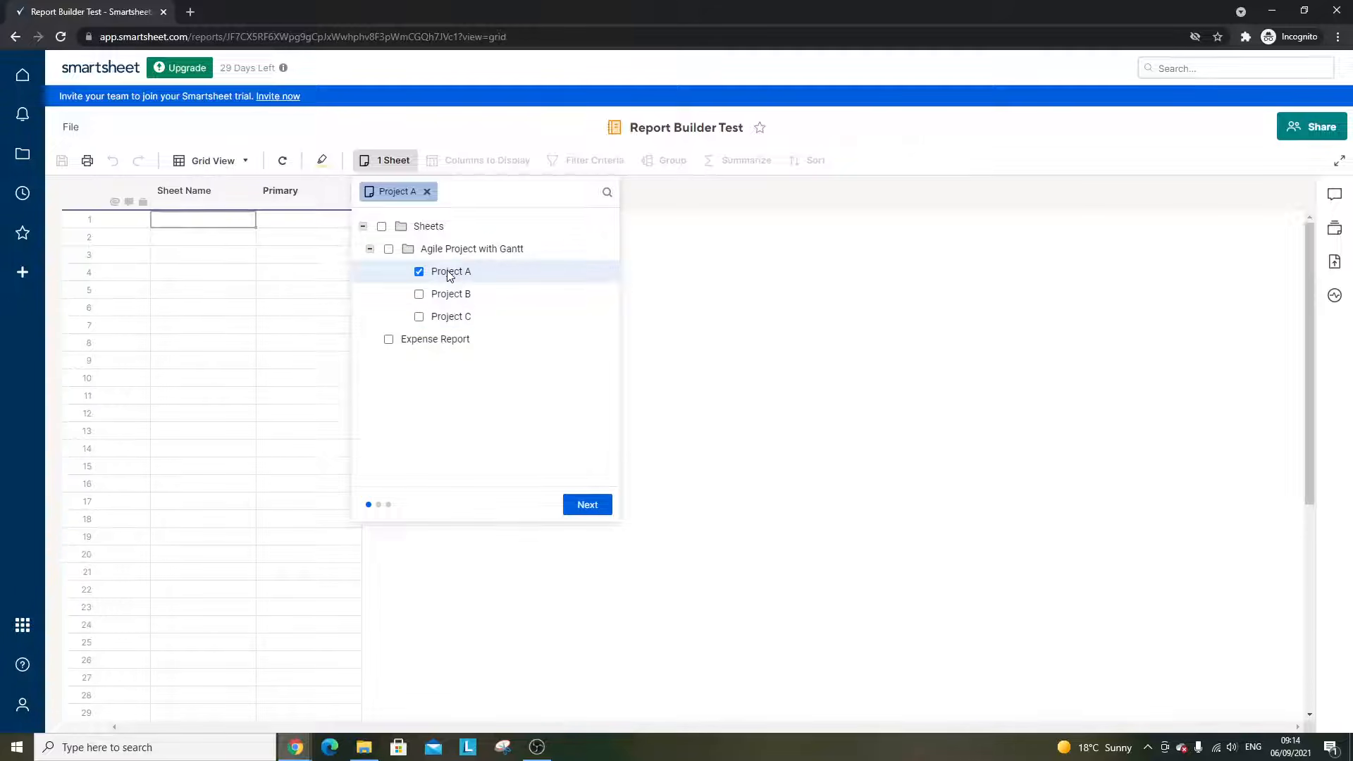
click(446, 294)
click(447, 316)
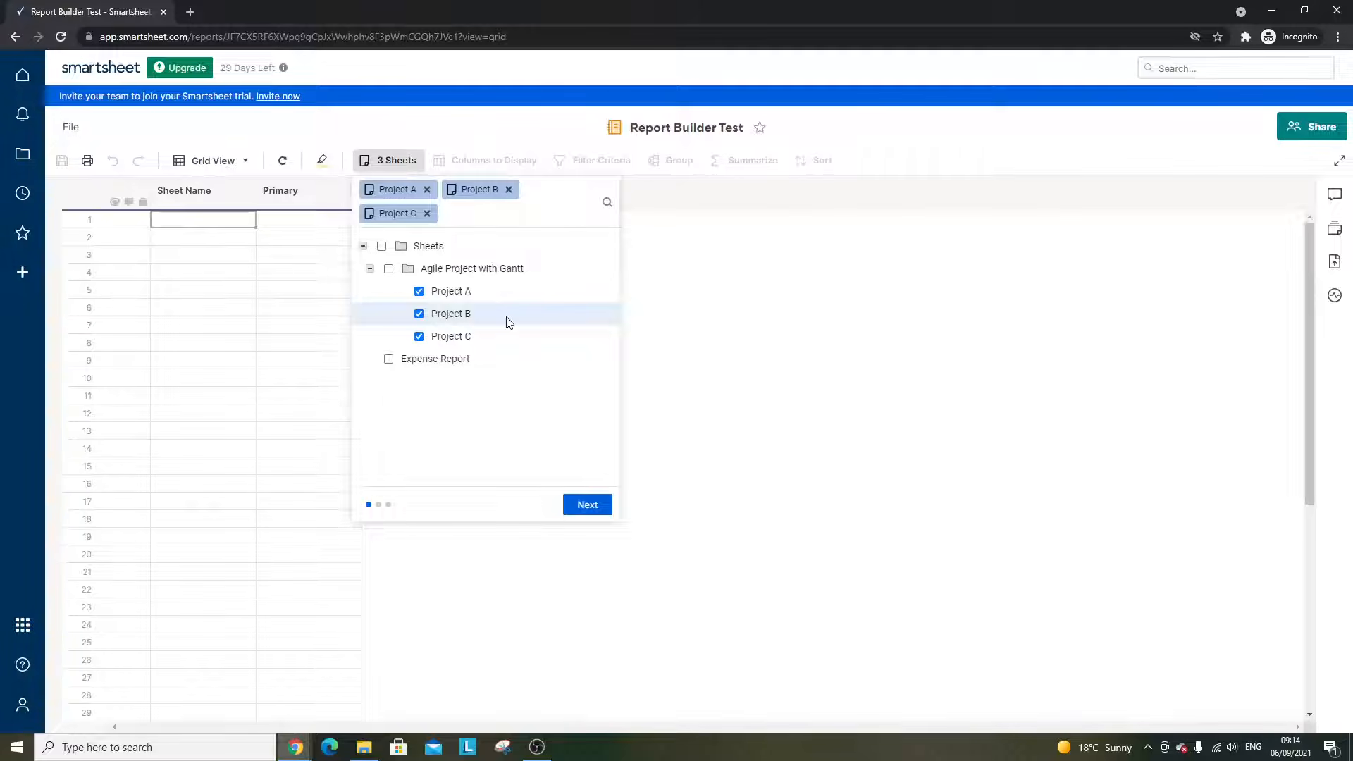
- Proceed from the source sheets to the column selection and look through the columns available for the report
click(584, 505)
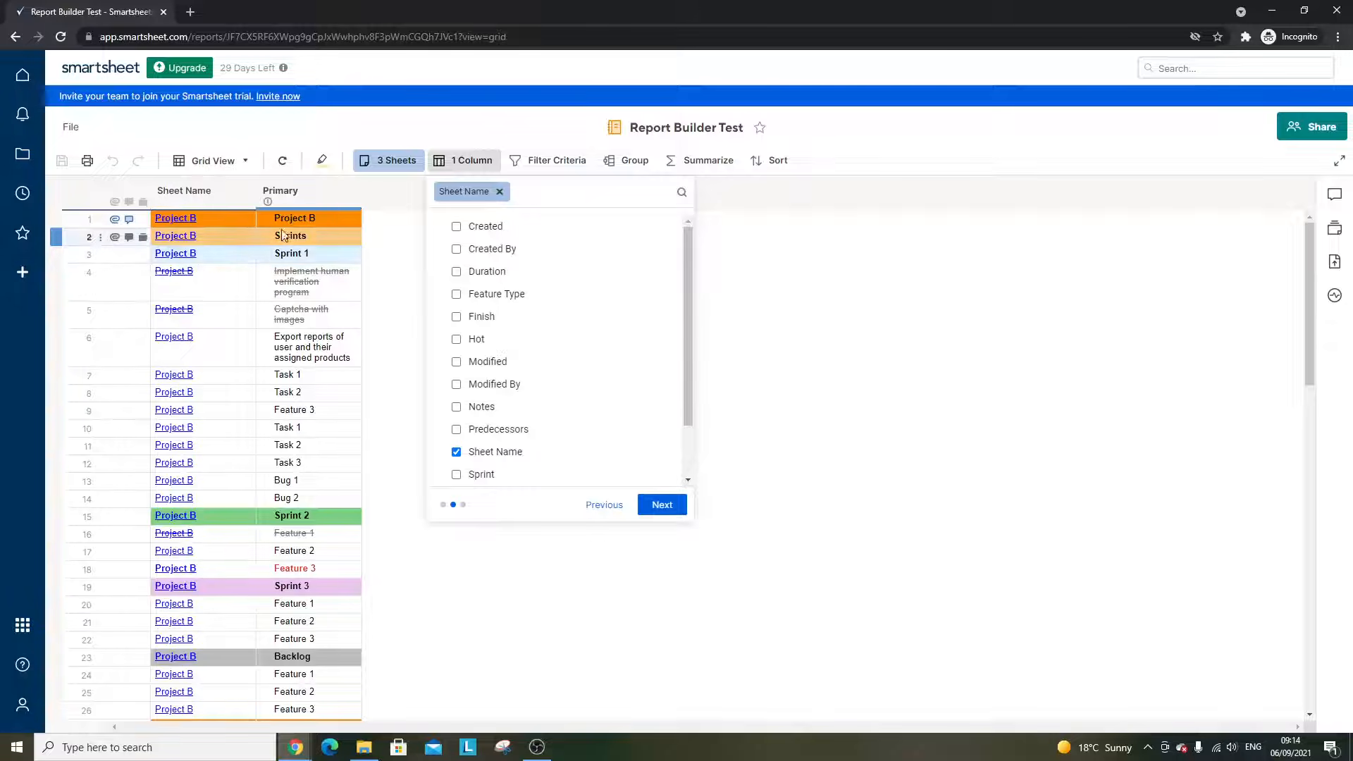
scroll(268, 268, down, 5)
scroll(270, 272, up, 5)
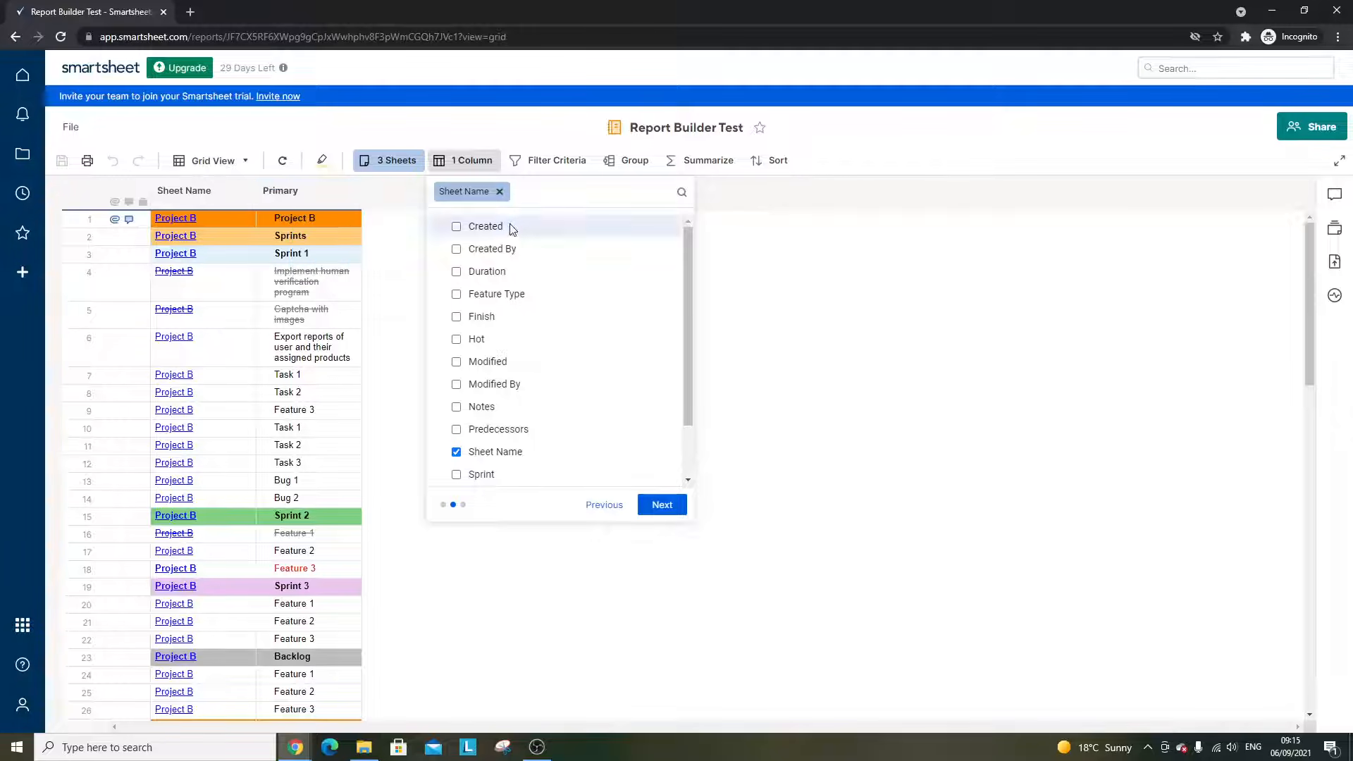
mouse_move(687, 255)
mouse_down()
mouse_move(679, 294)
mouse_move(681, 254)
mouse_up()
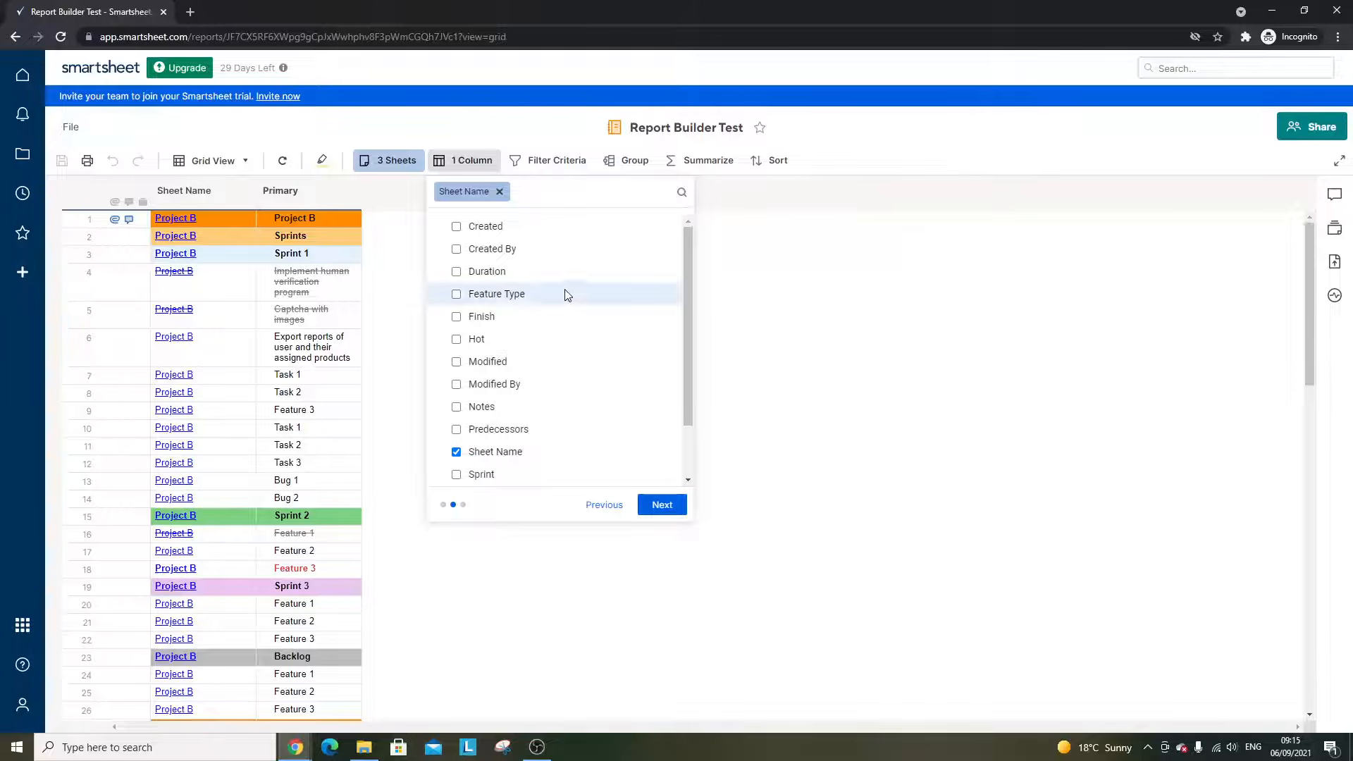
drag(683, 294, 692, 372)
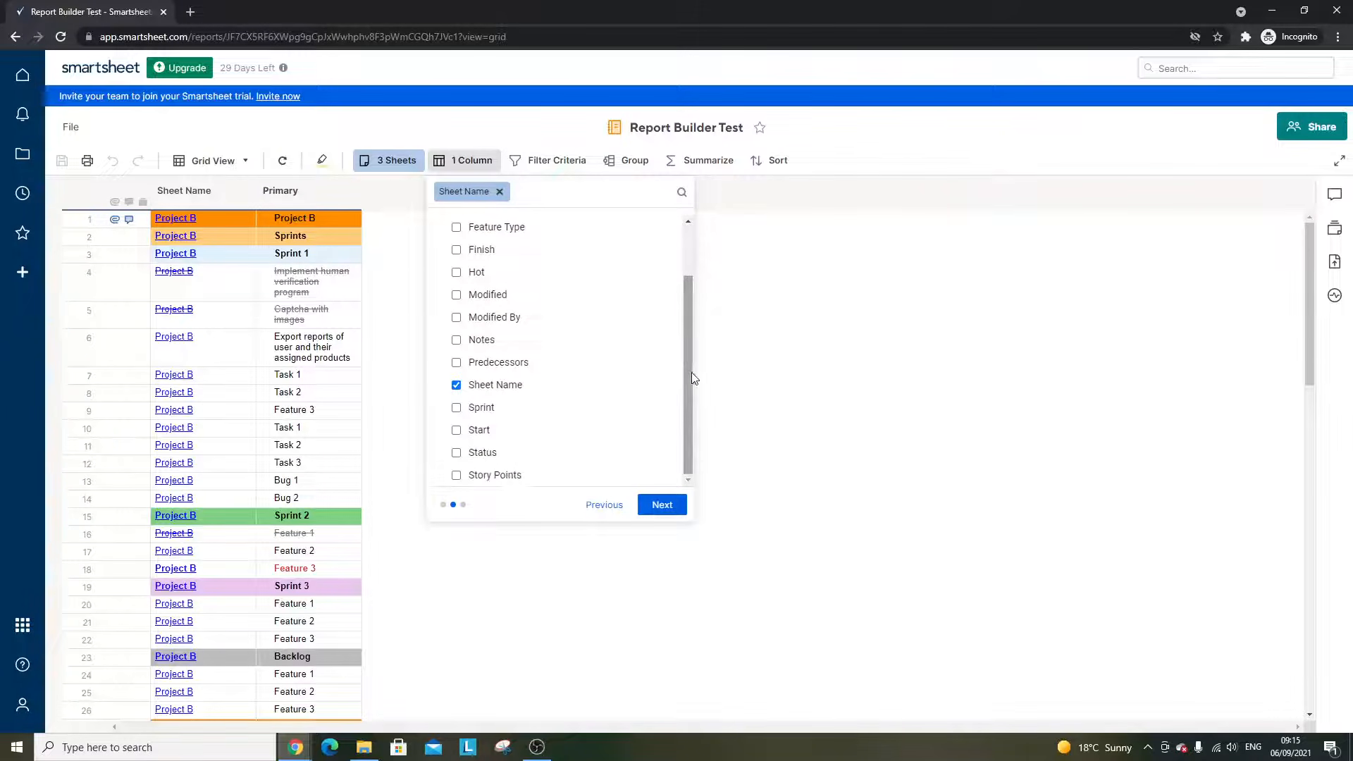
- Drop the Sheet Name column, choose Start and Status as the report's display columns, and proceed to the filter criteria
click(486, 386)
click(488, 410)
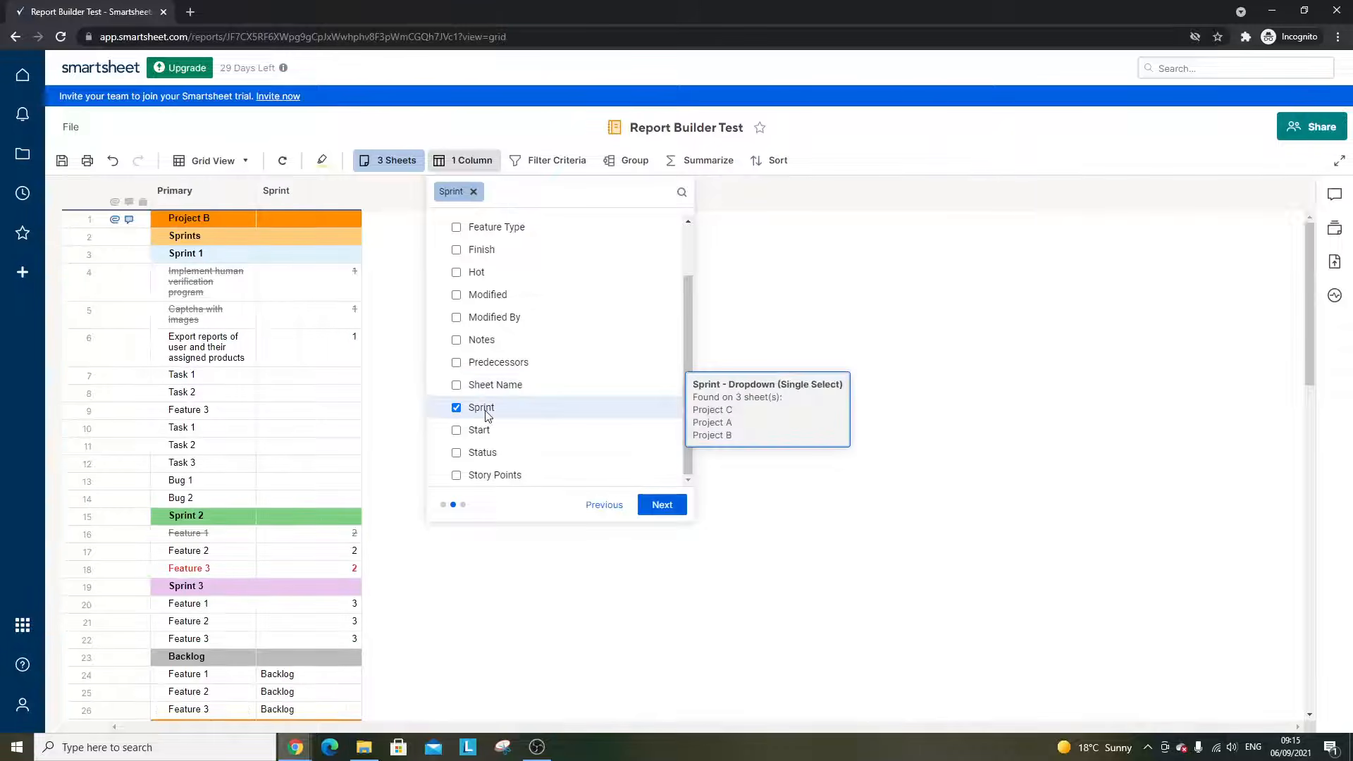
click(486, 413)
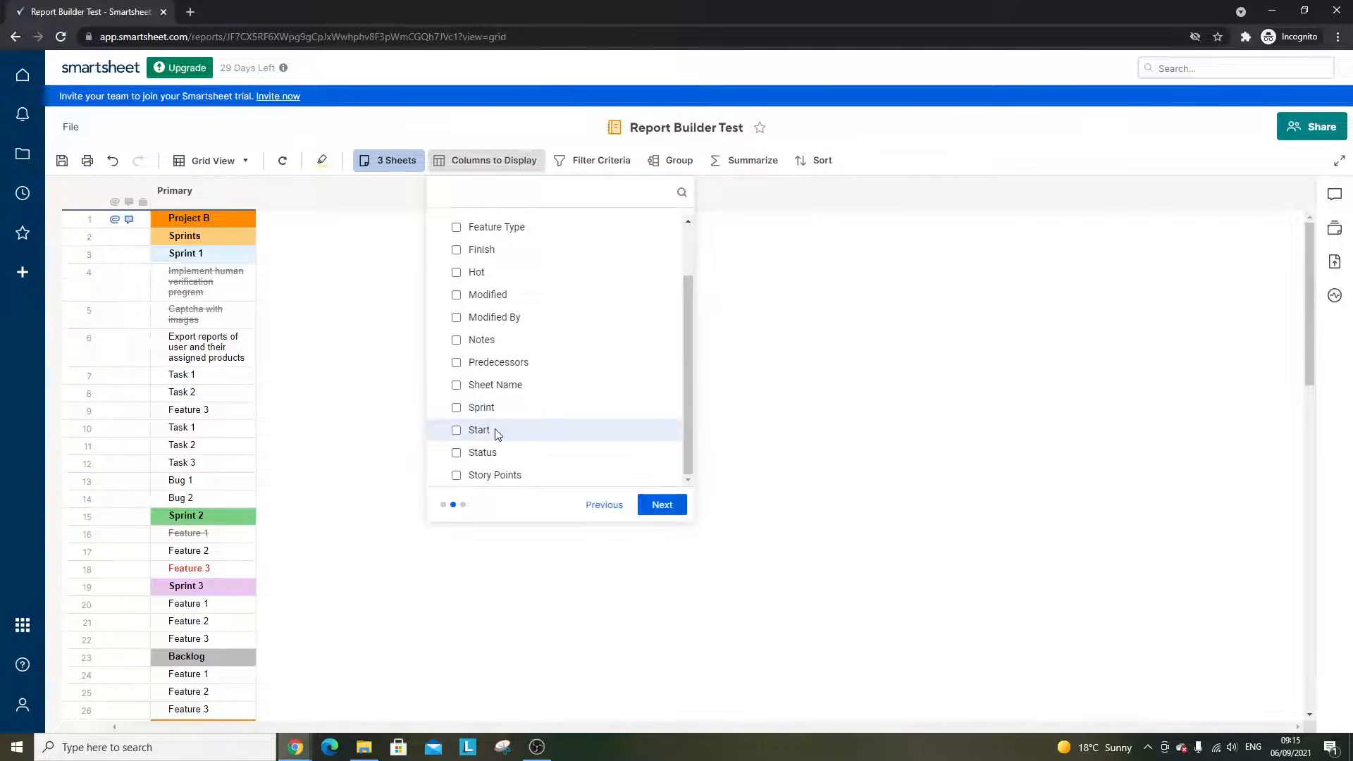
click(495, 432)
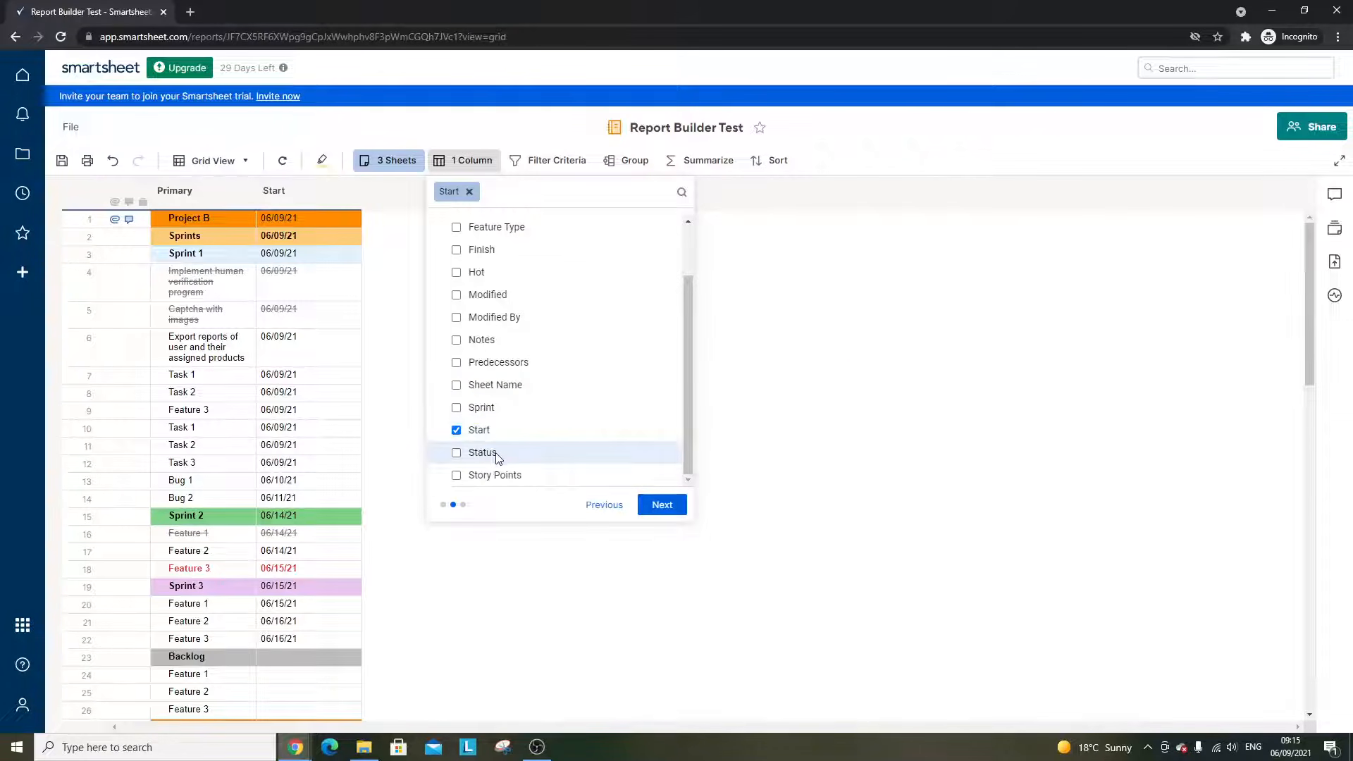
click(495, 455)
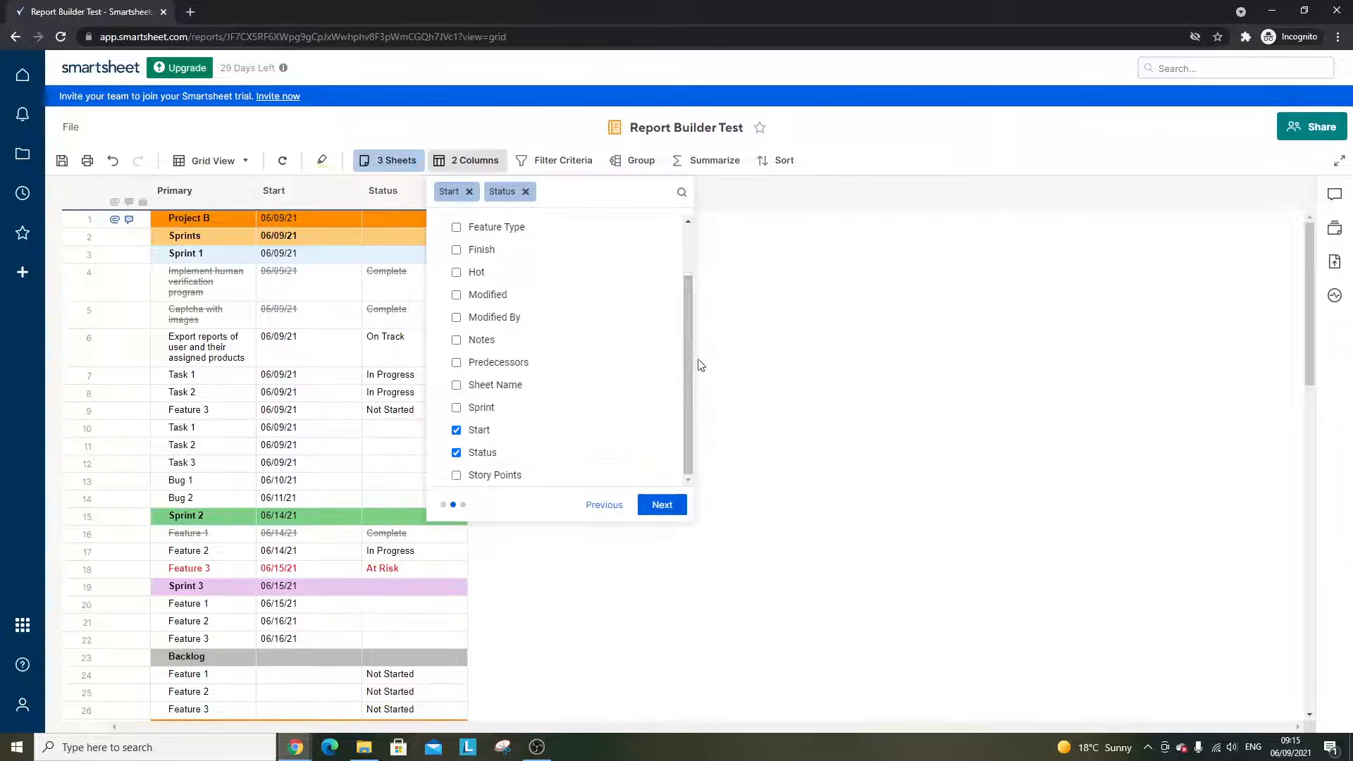
drag(690, 378, 688, 315)
click(200, 202)
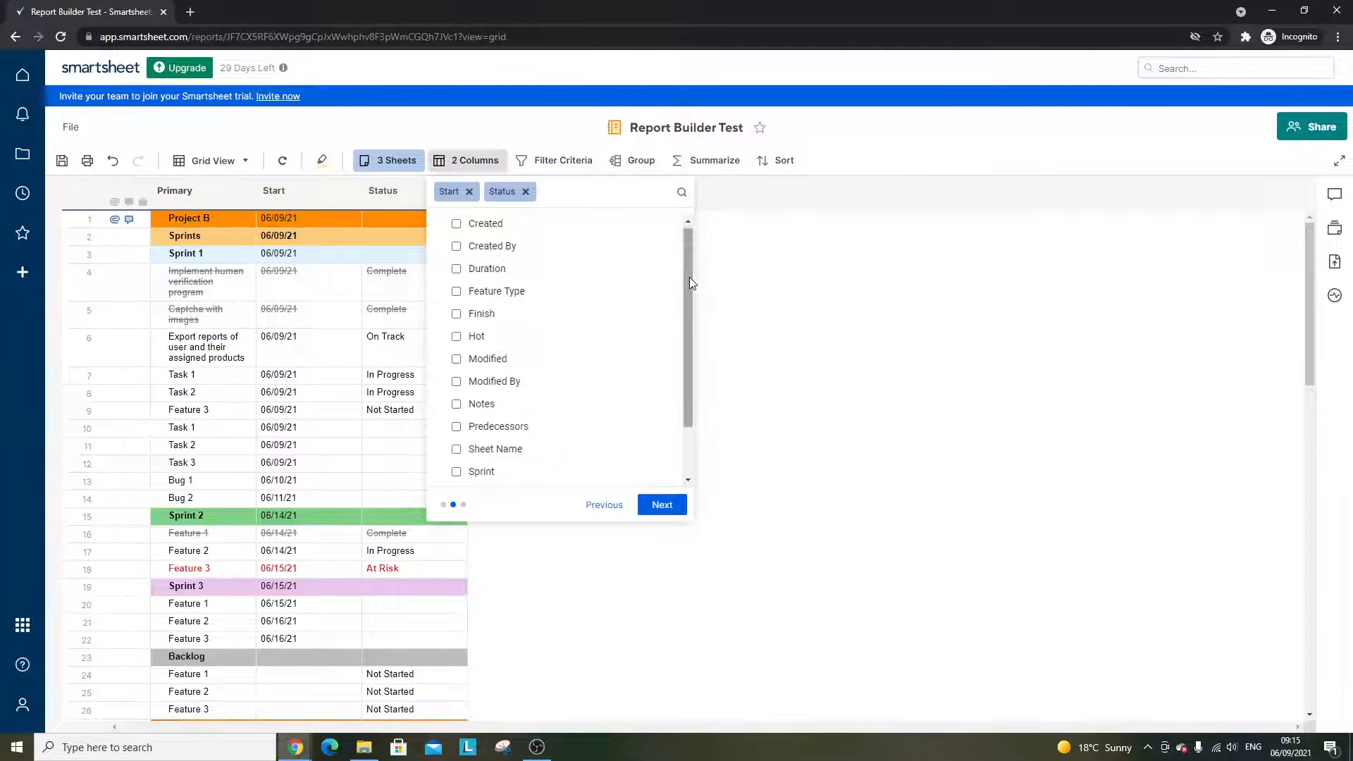
drag(688, 277, 670, 236)
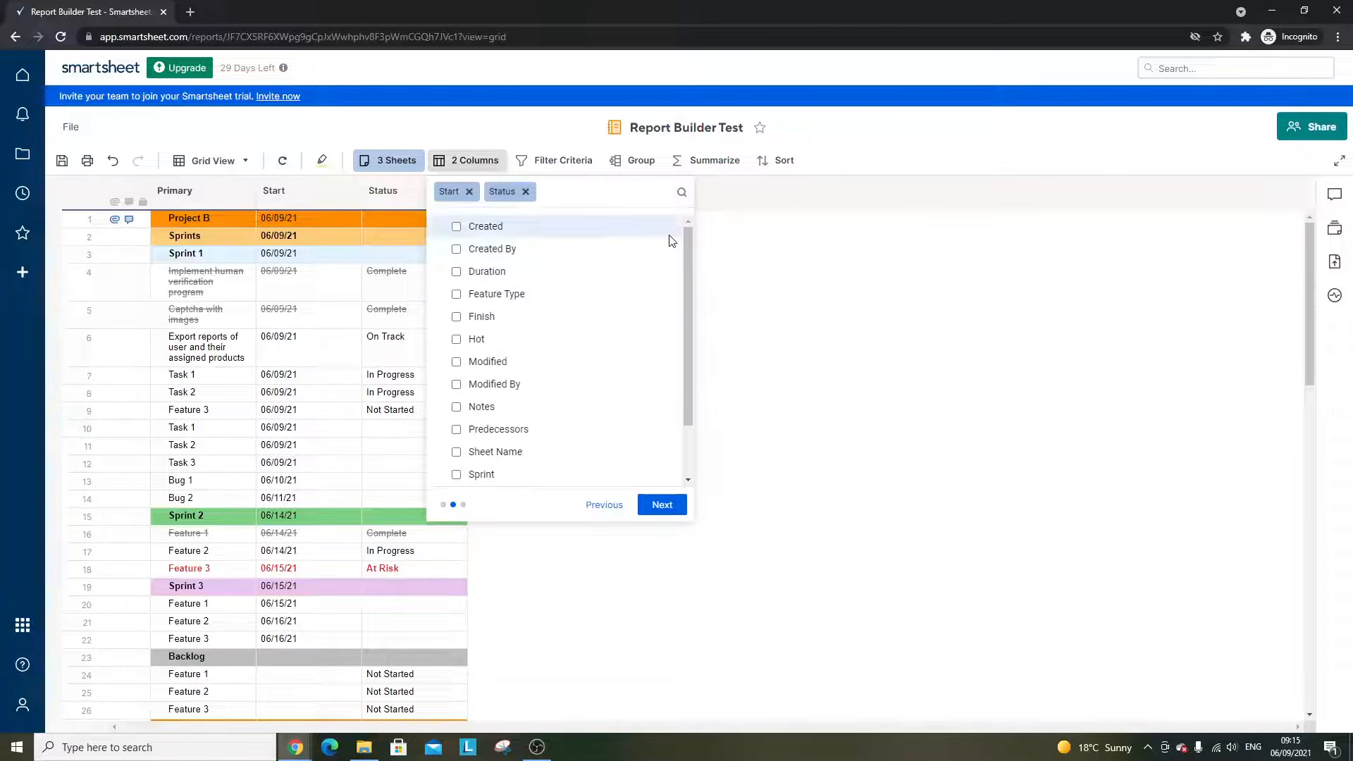
click(662, 505)
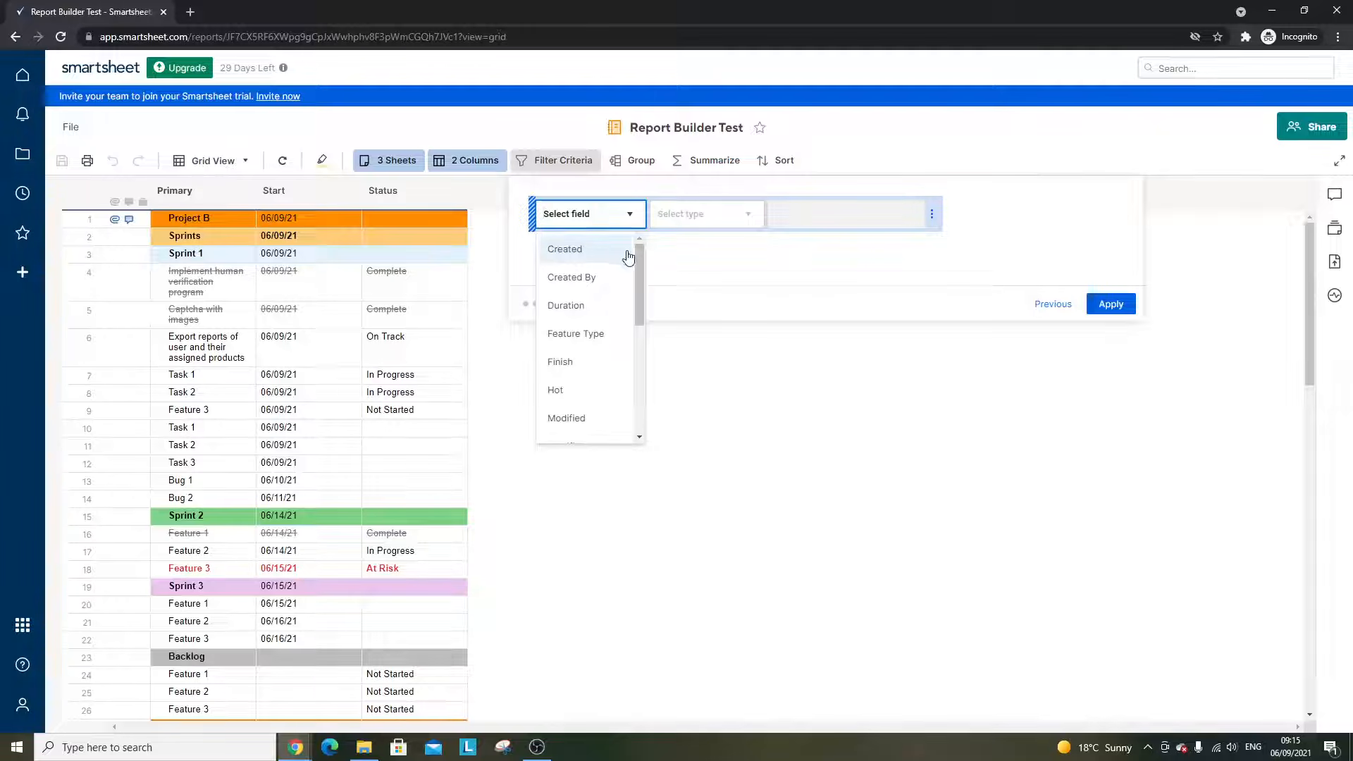
- Filter the report to rows where Sprint is one of 1 and apply the filter
scroll(612, 254, down, 5)
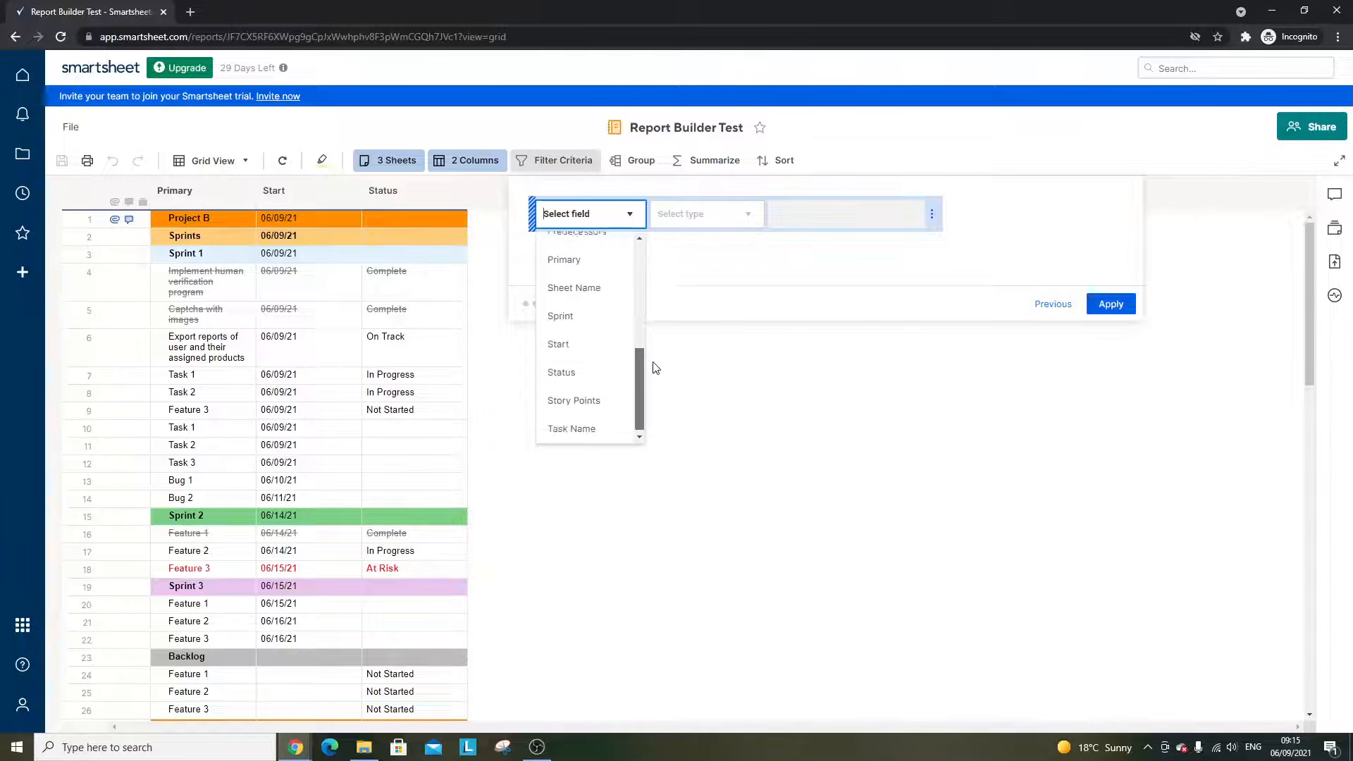
mouse_move(636, 379)
mouse_down()
mouse_move(635, 242)
mouse_move(652, 384)
mouse_up()
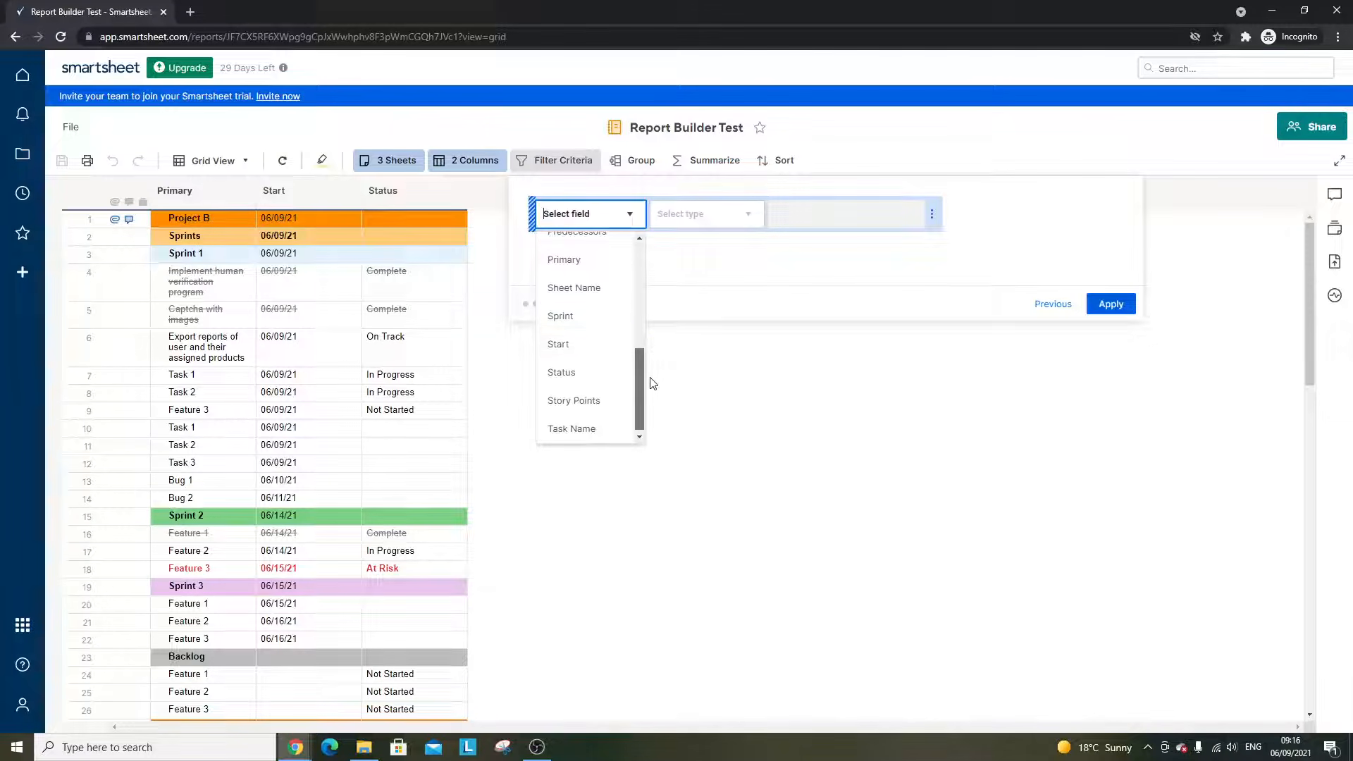
click(594, 322)
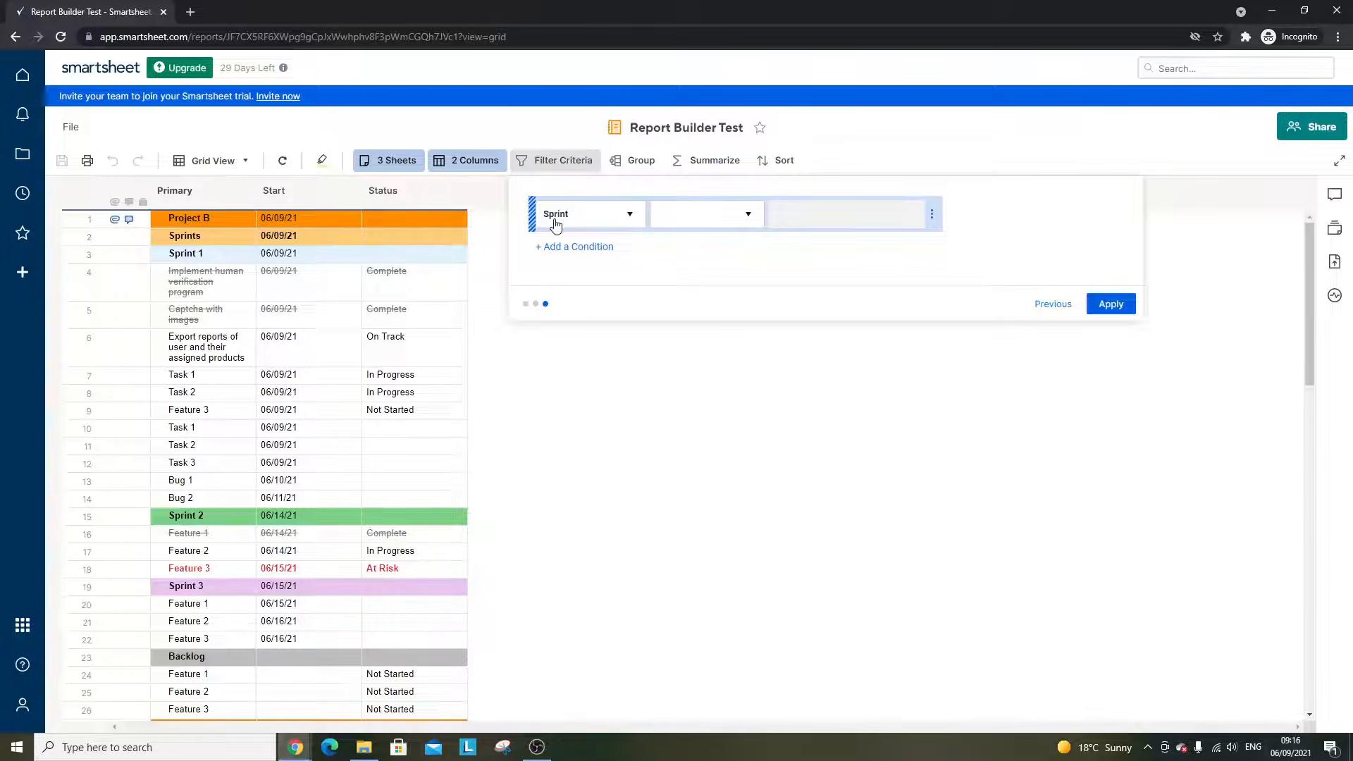
click(678, 215)
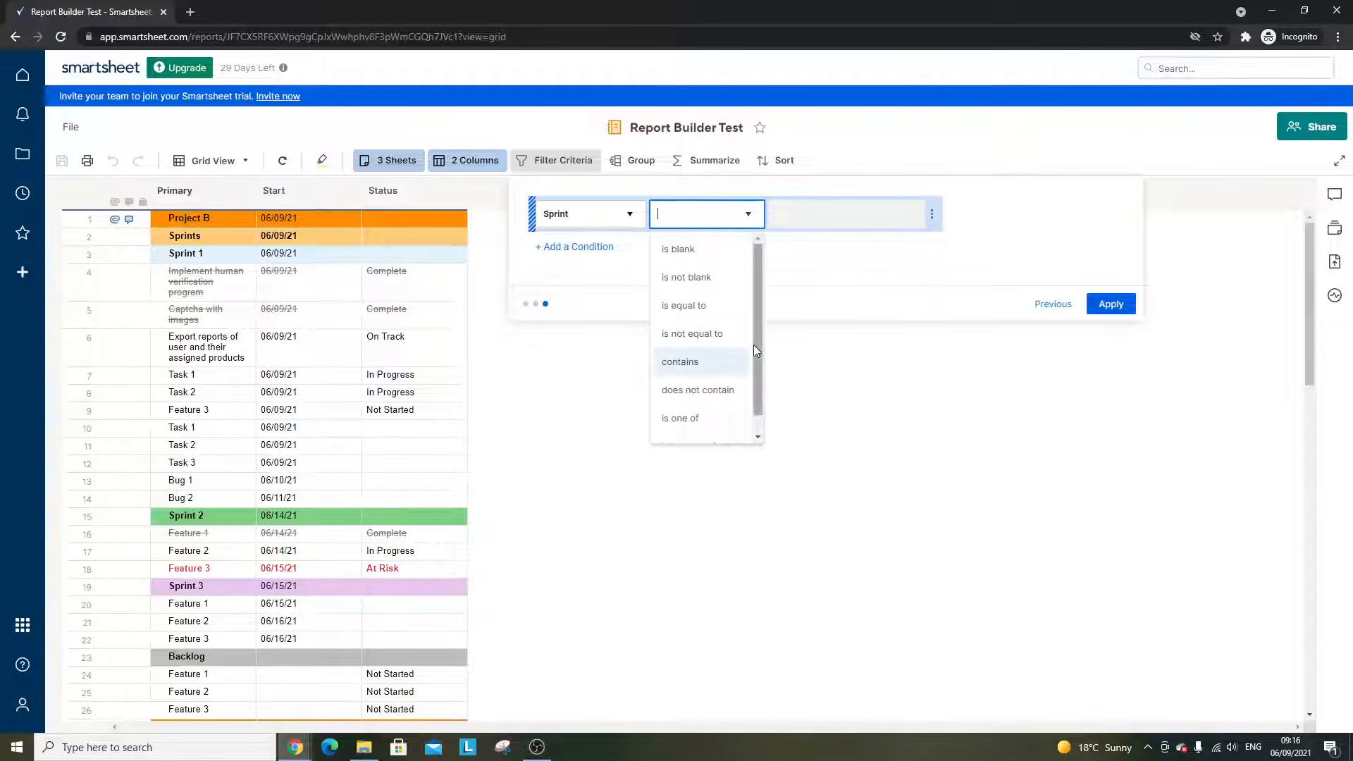
click(726, 396)
click(810, 214)
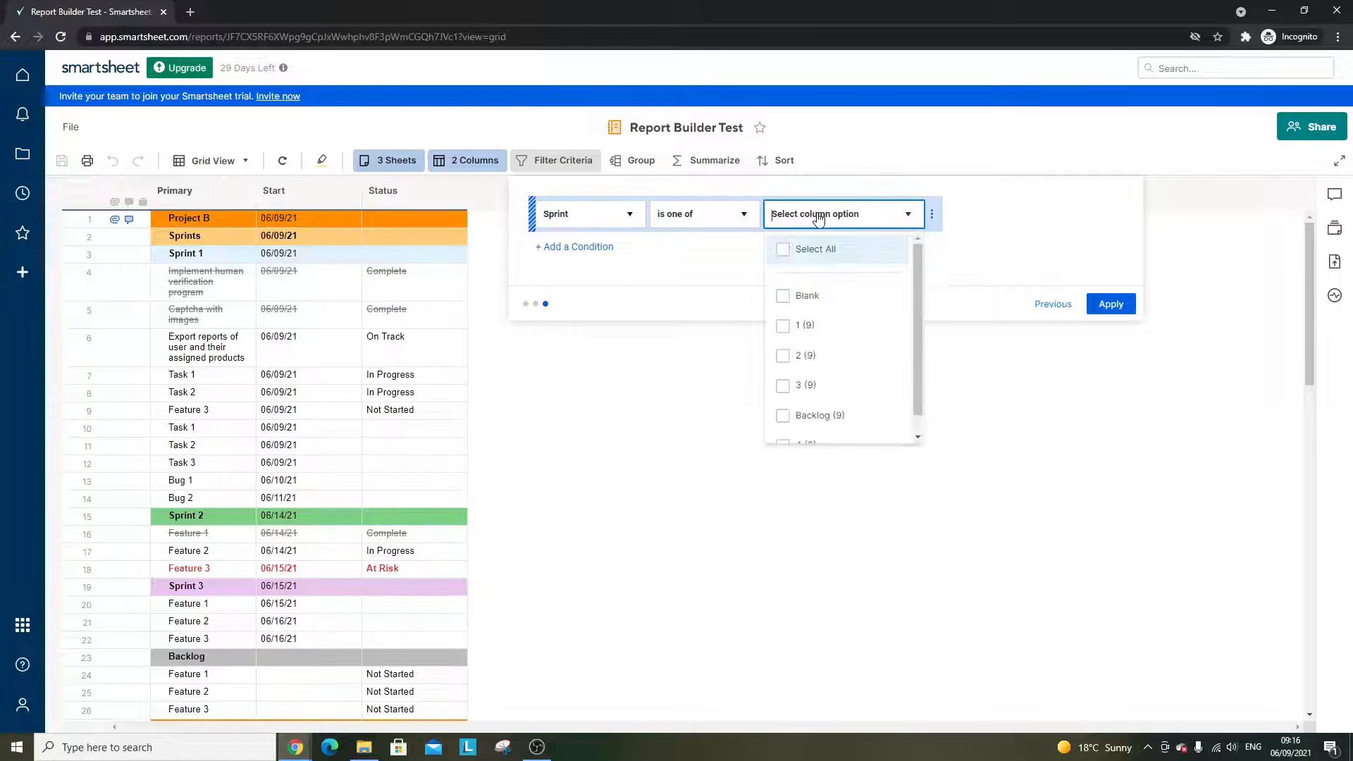
drag(917, 285, 917, 317)
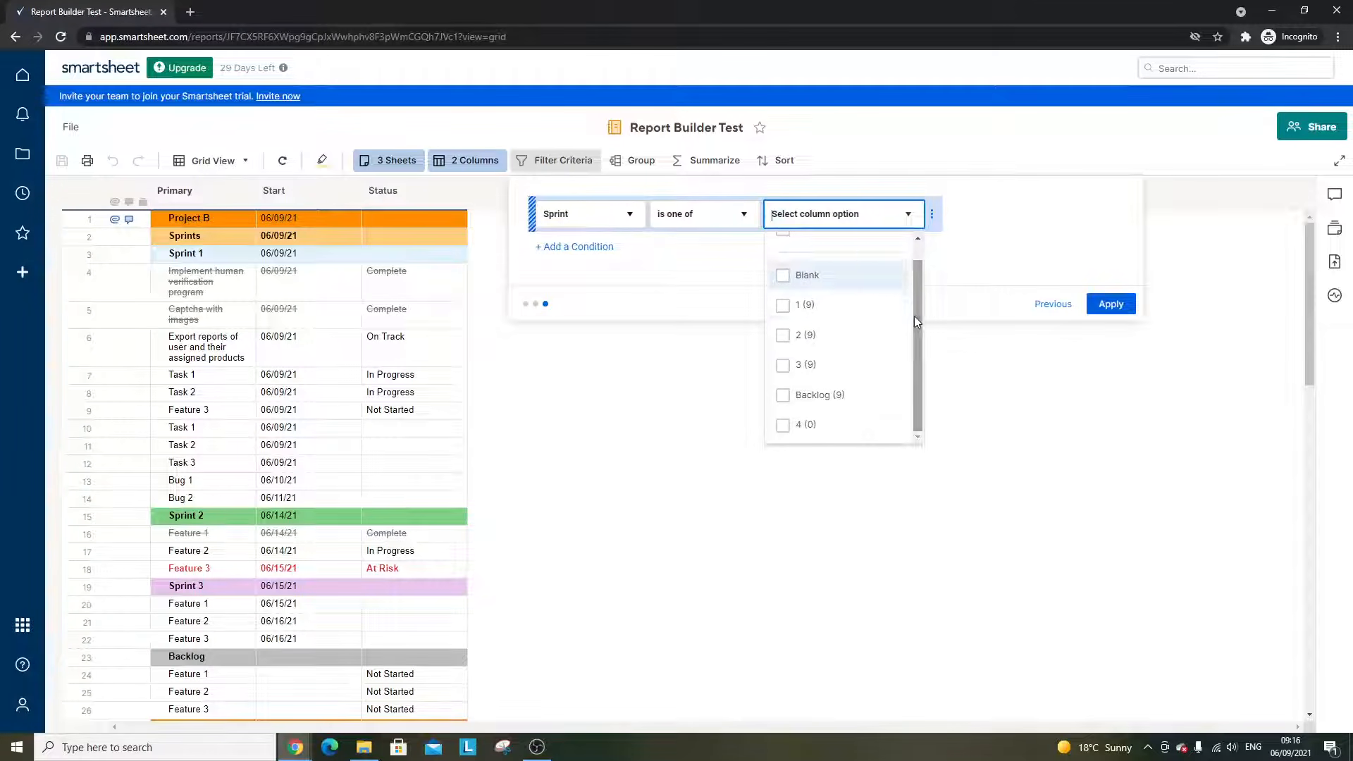
click(819, 310)
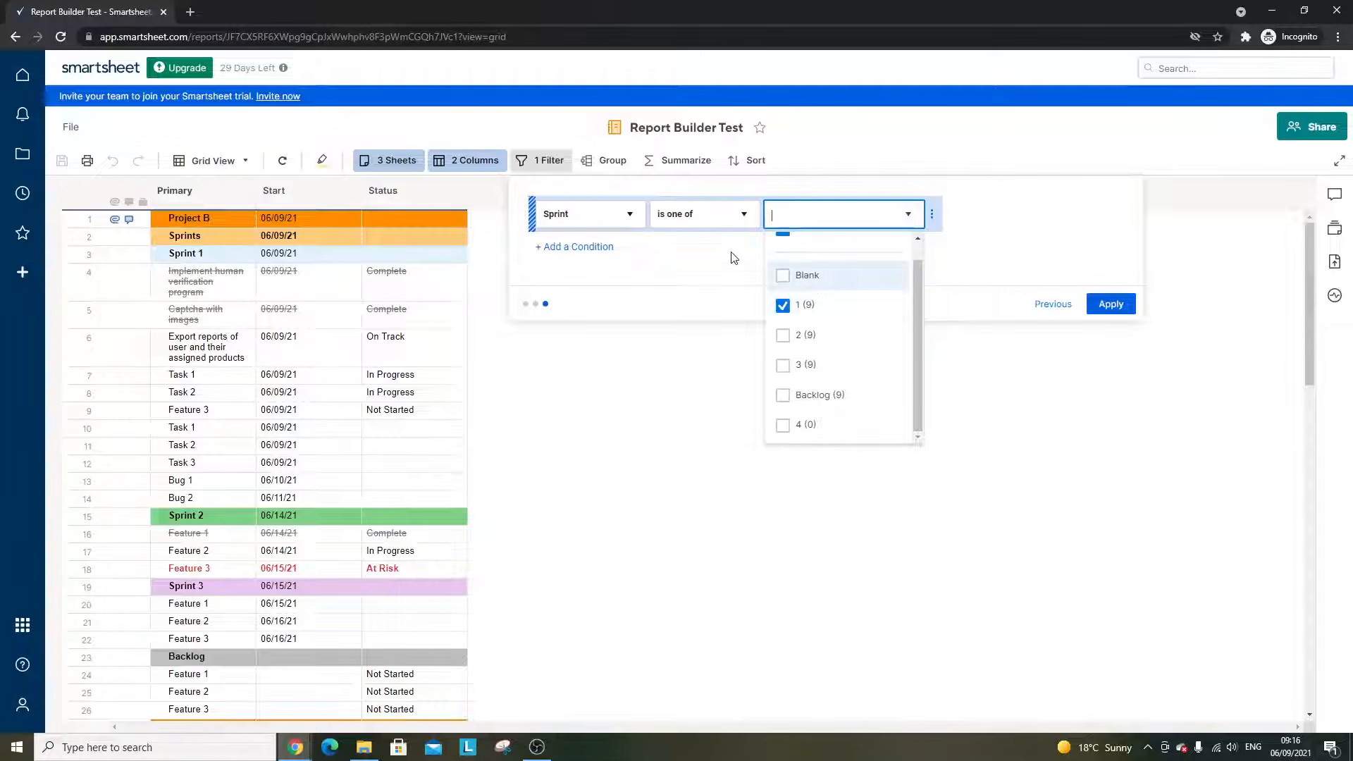
click(995, 272)
click(1105, 312)
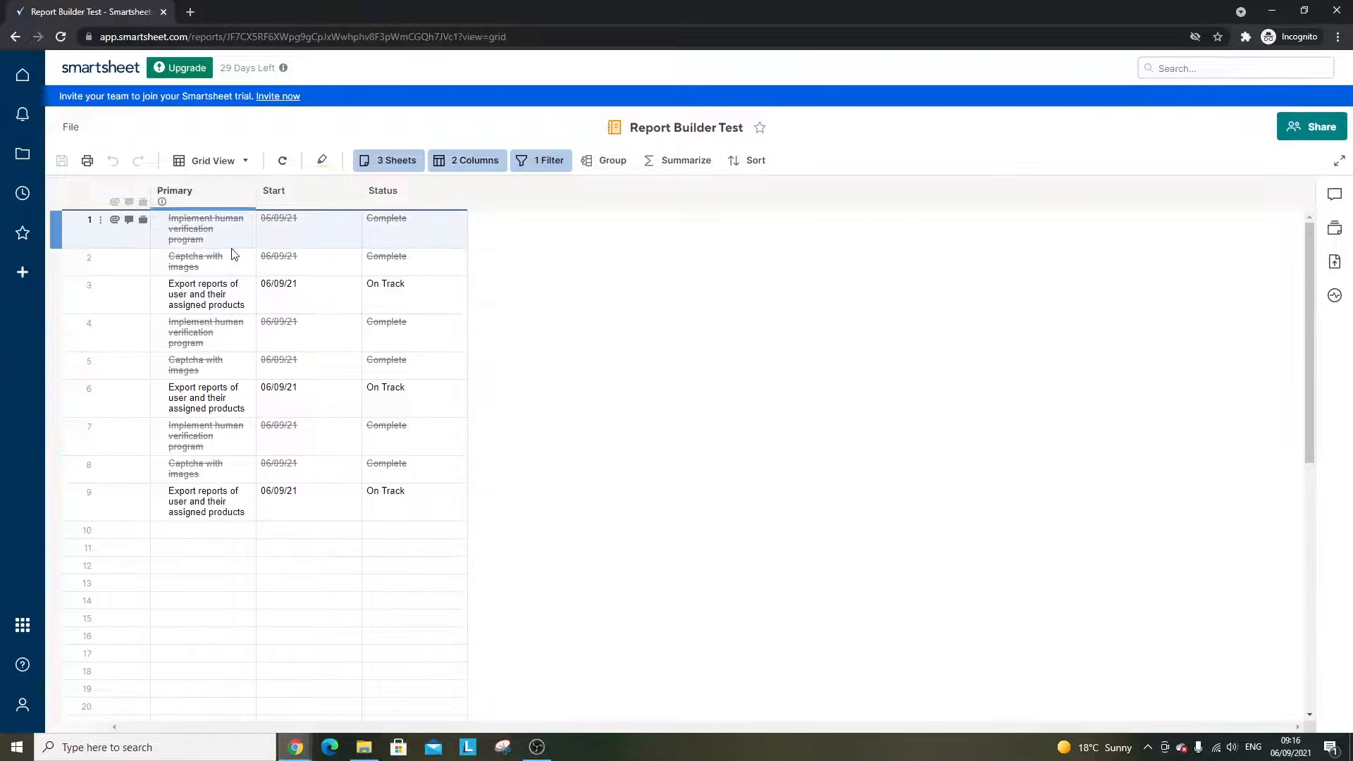
- Group the report rows by Sheet Name, sorted ascending
click(613, 161)
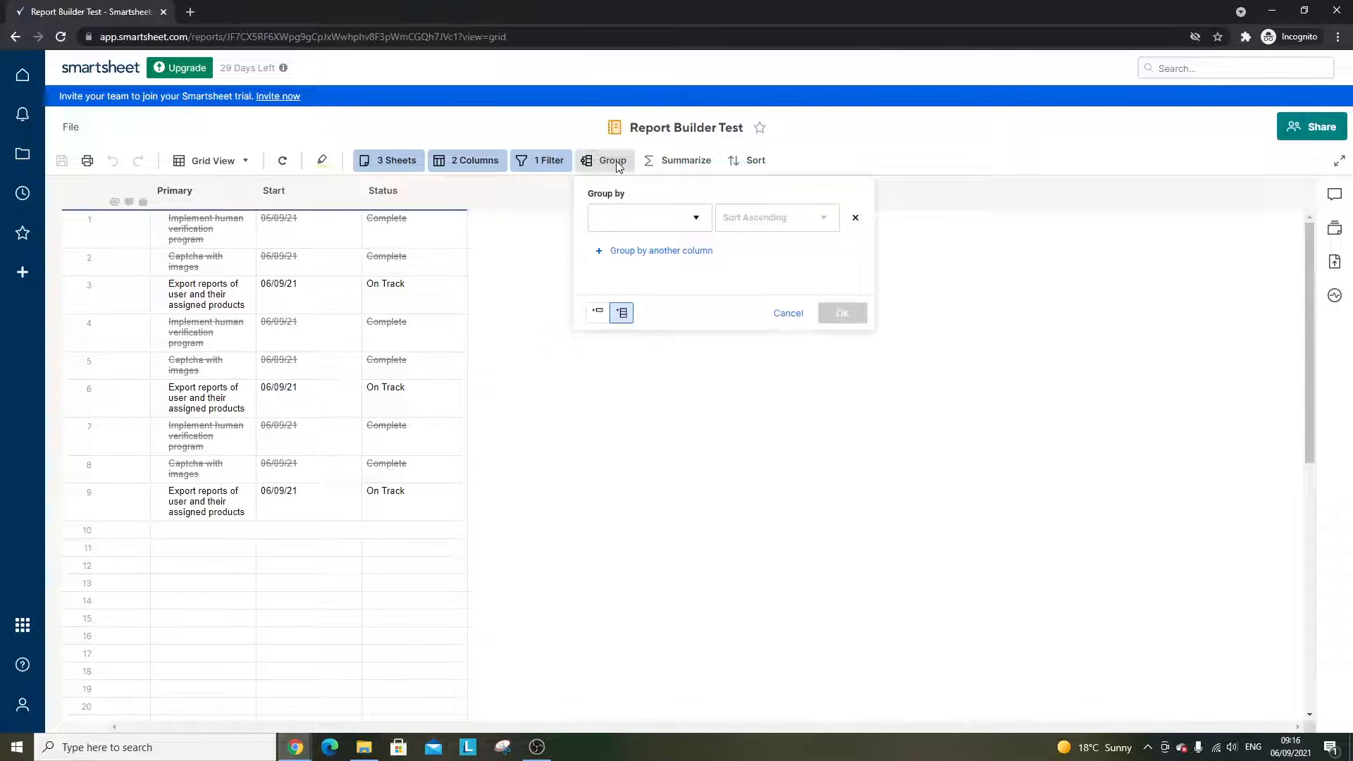
click(678, 226)
drag(706, 261, 707, 346)
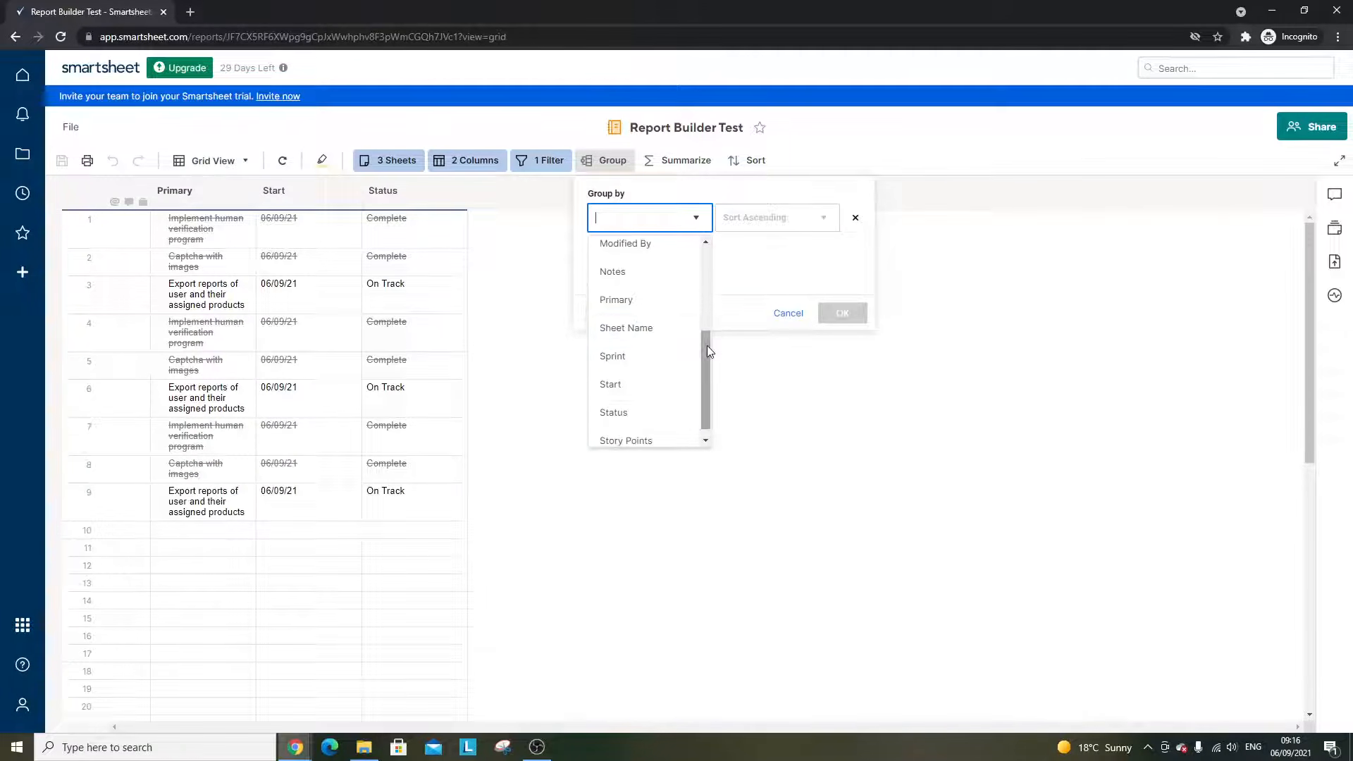
click(651, 333)
click(741, 220)
click(743, 221)
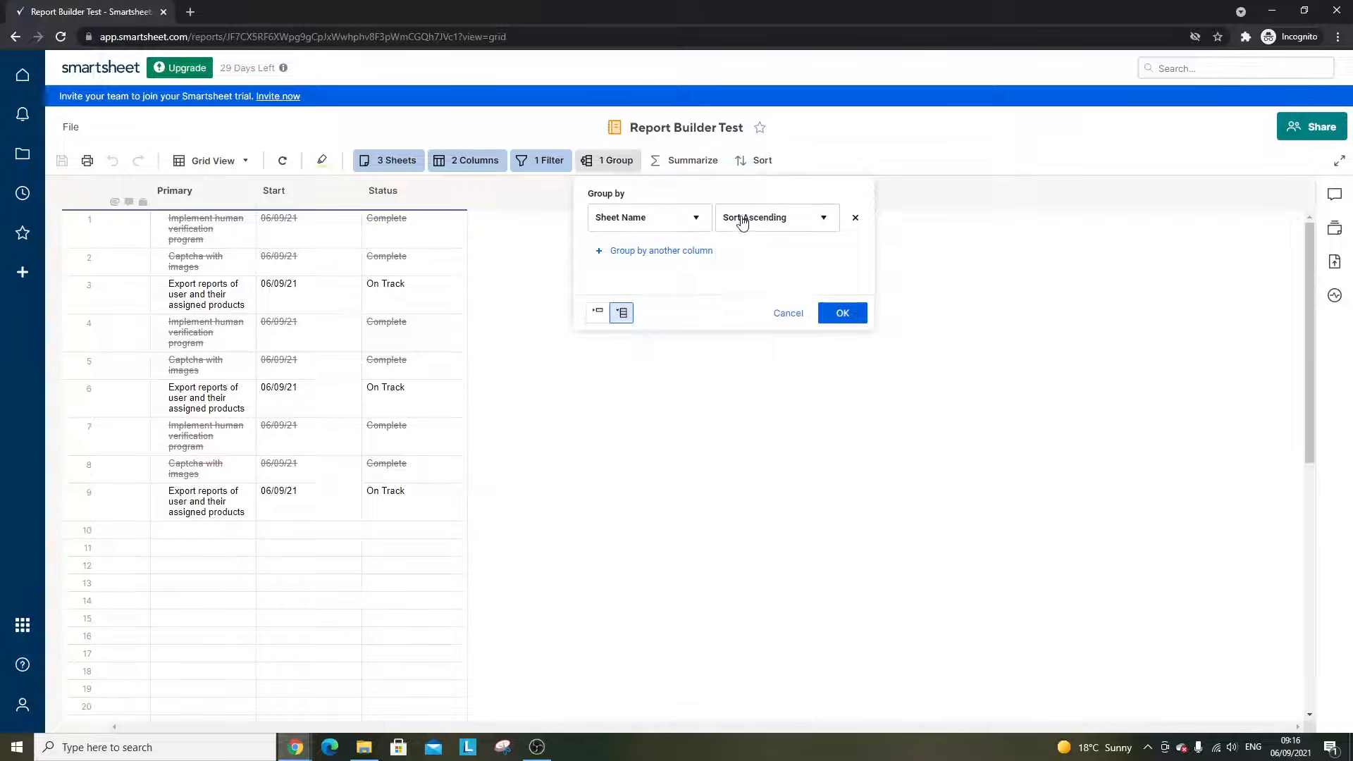
click(828, 314)
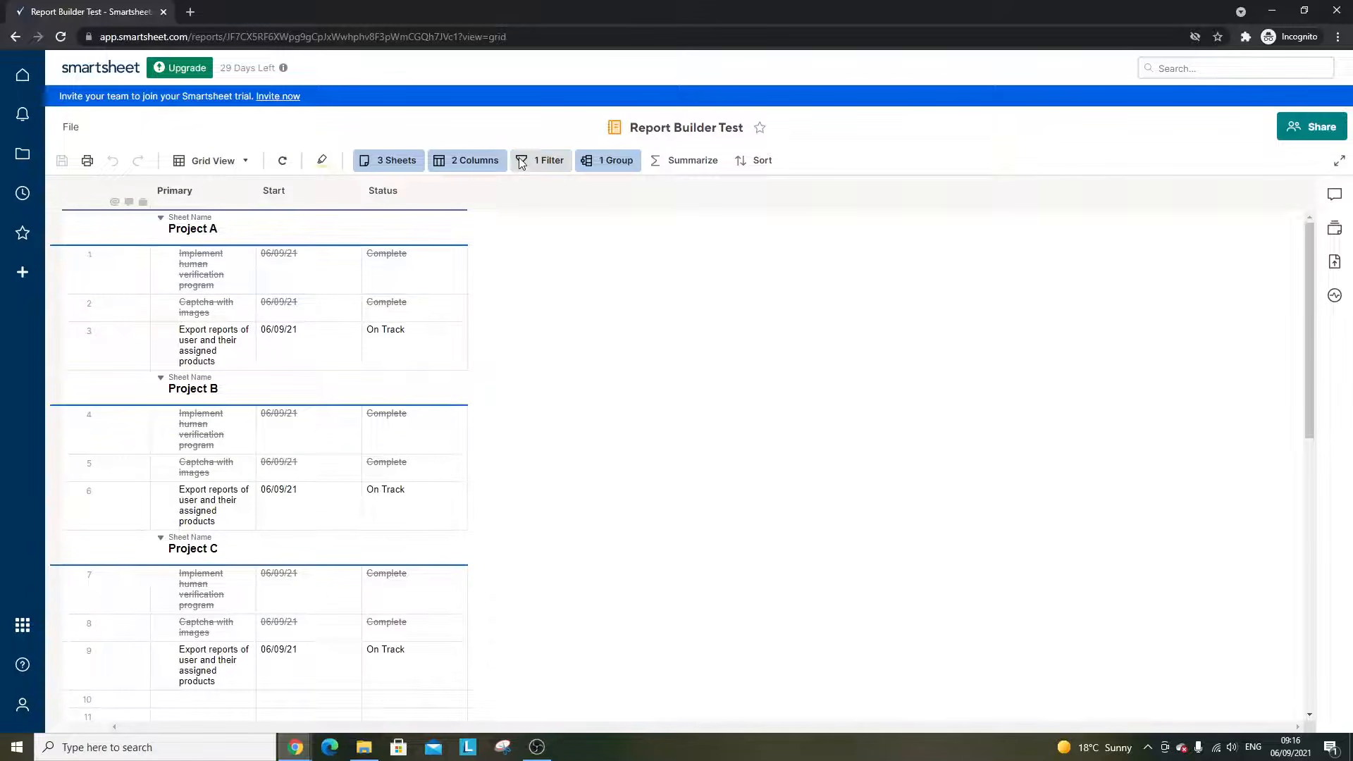
click(541, 160)
click(1056, 304)
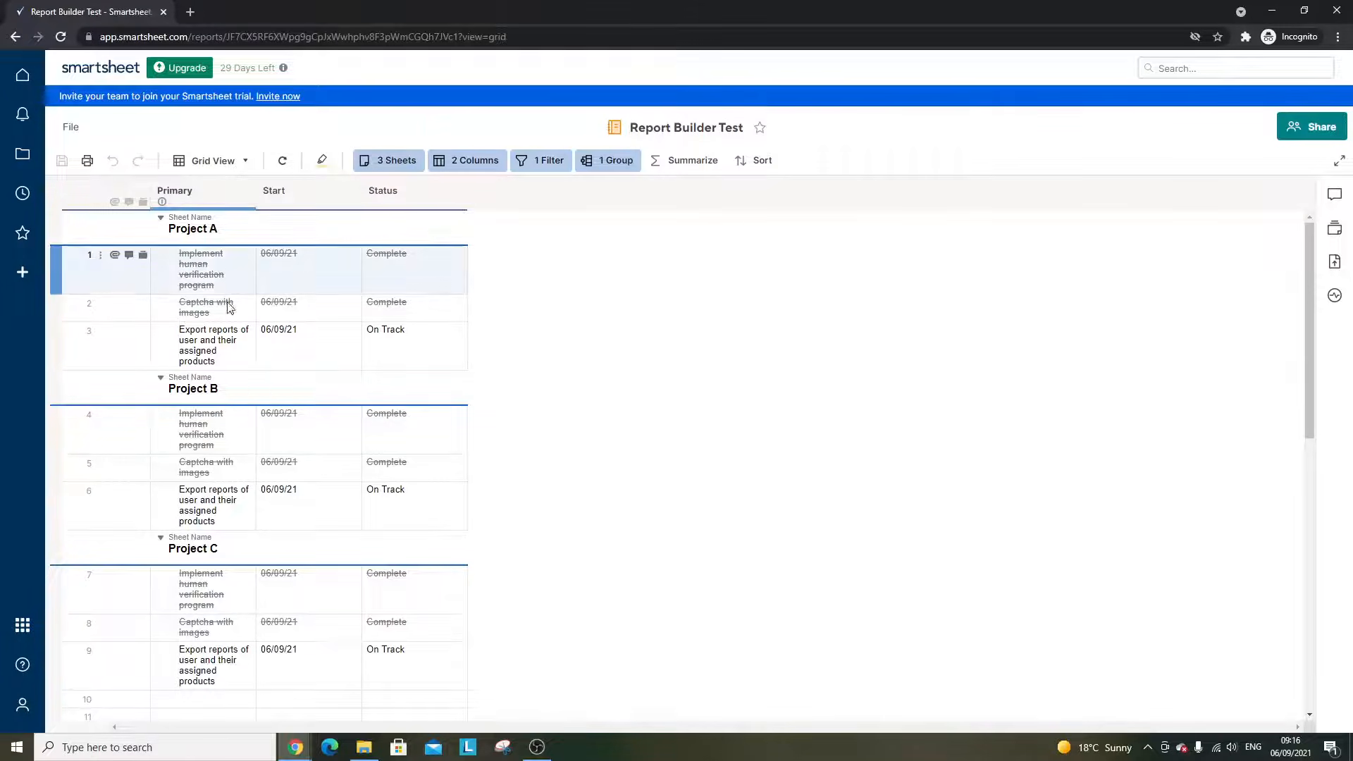
scroll(222, 465, down, 1)
scroll(224, 479, up, 1)
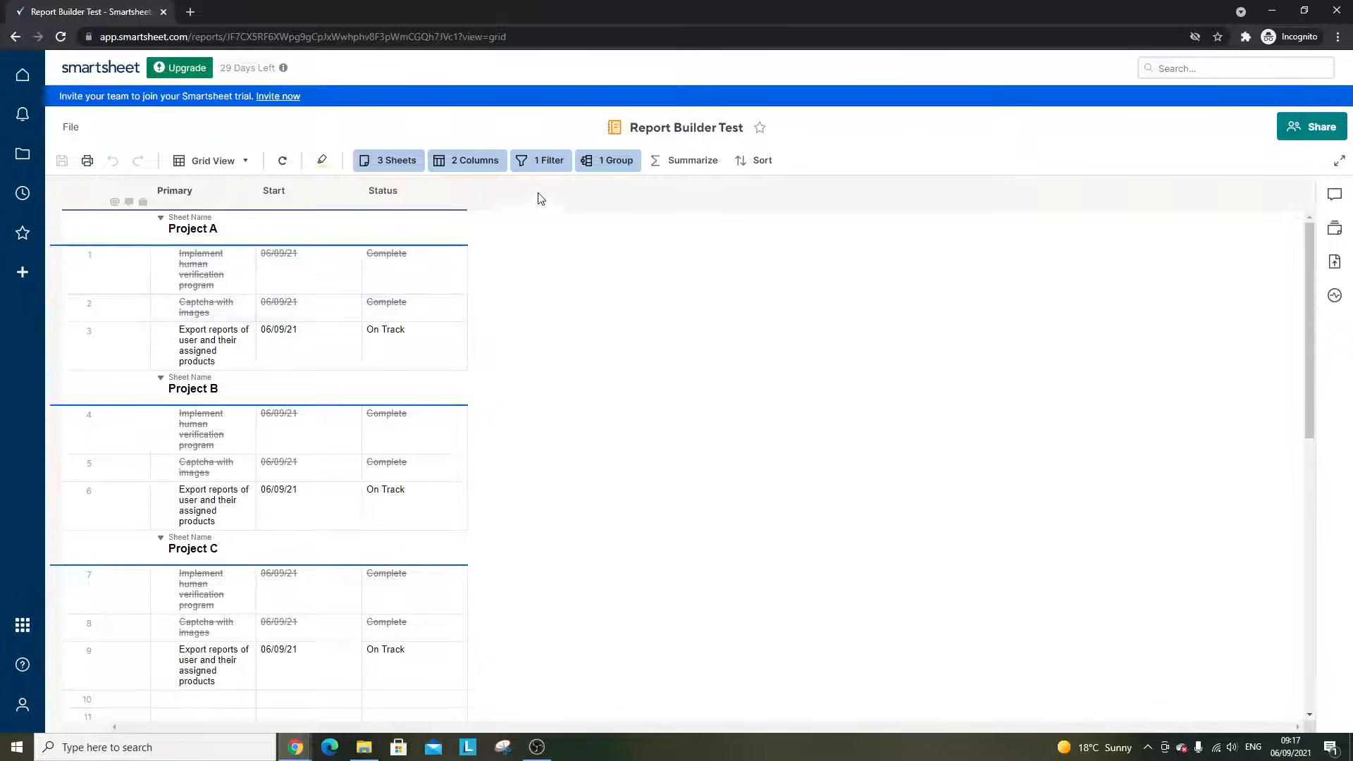
- Change the report's filter condition to Status is one of Complete
click(545, 164)
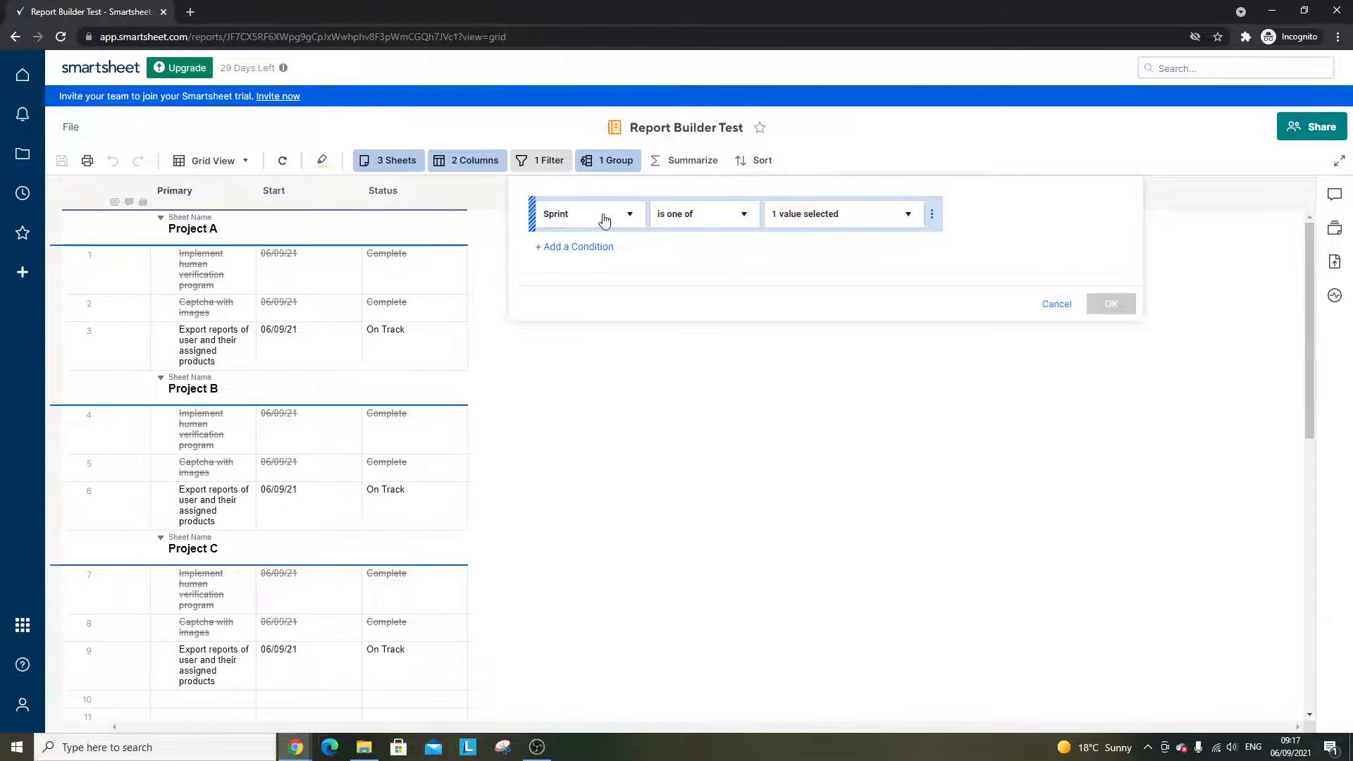
click(604, 221)
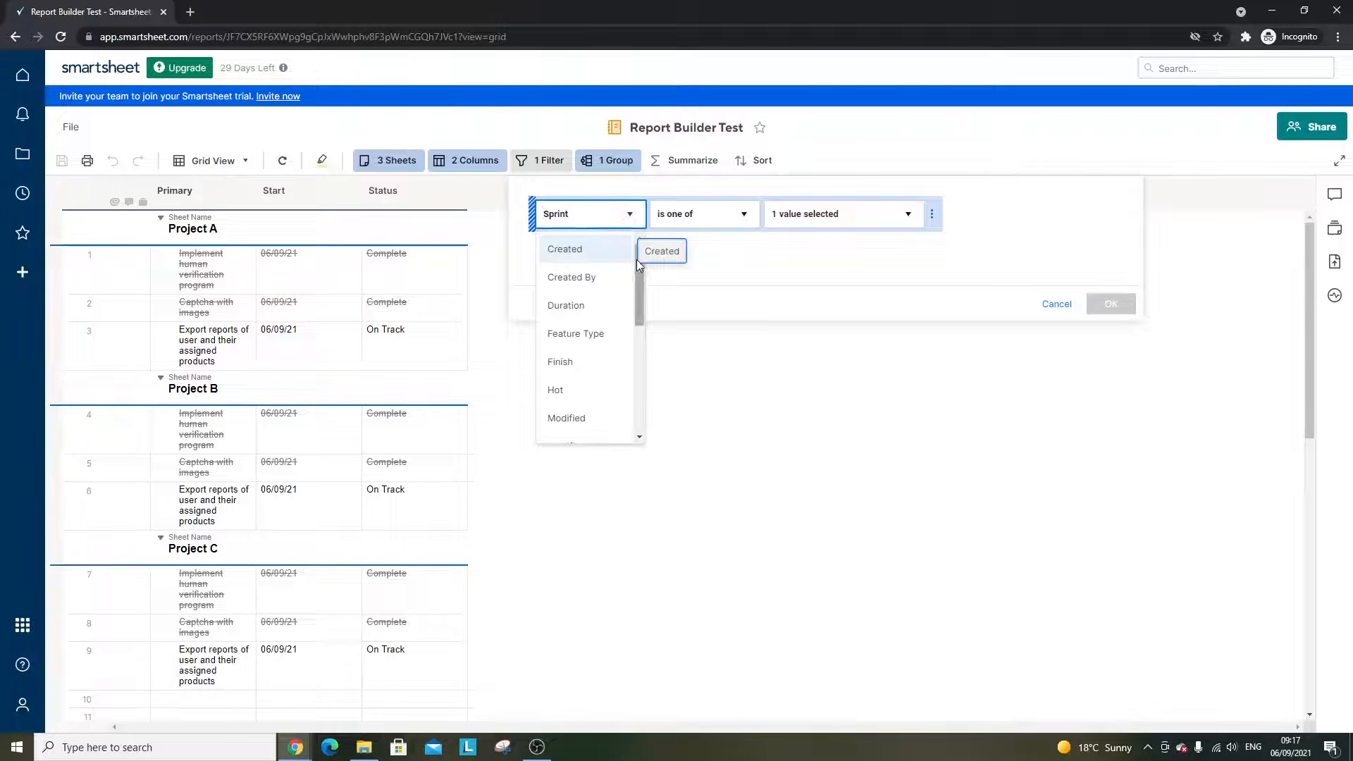
scroll(613, 317, down, 5)
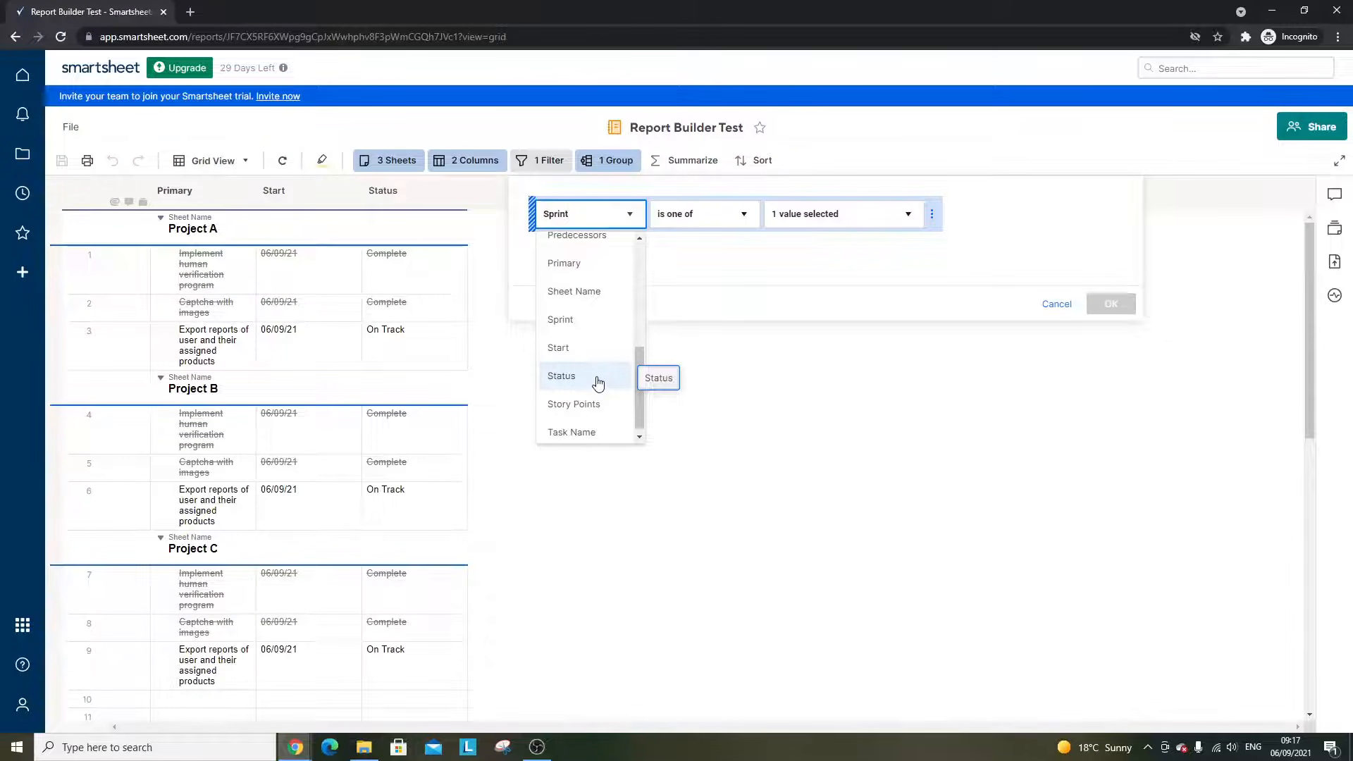
click(597, 381)
click(717, 225)
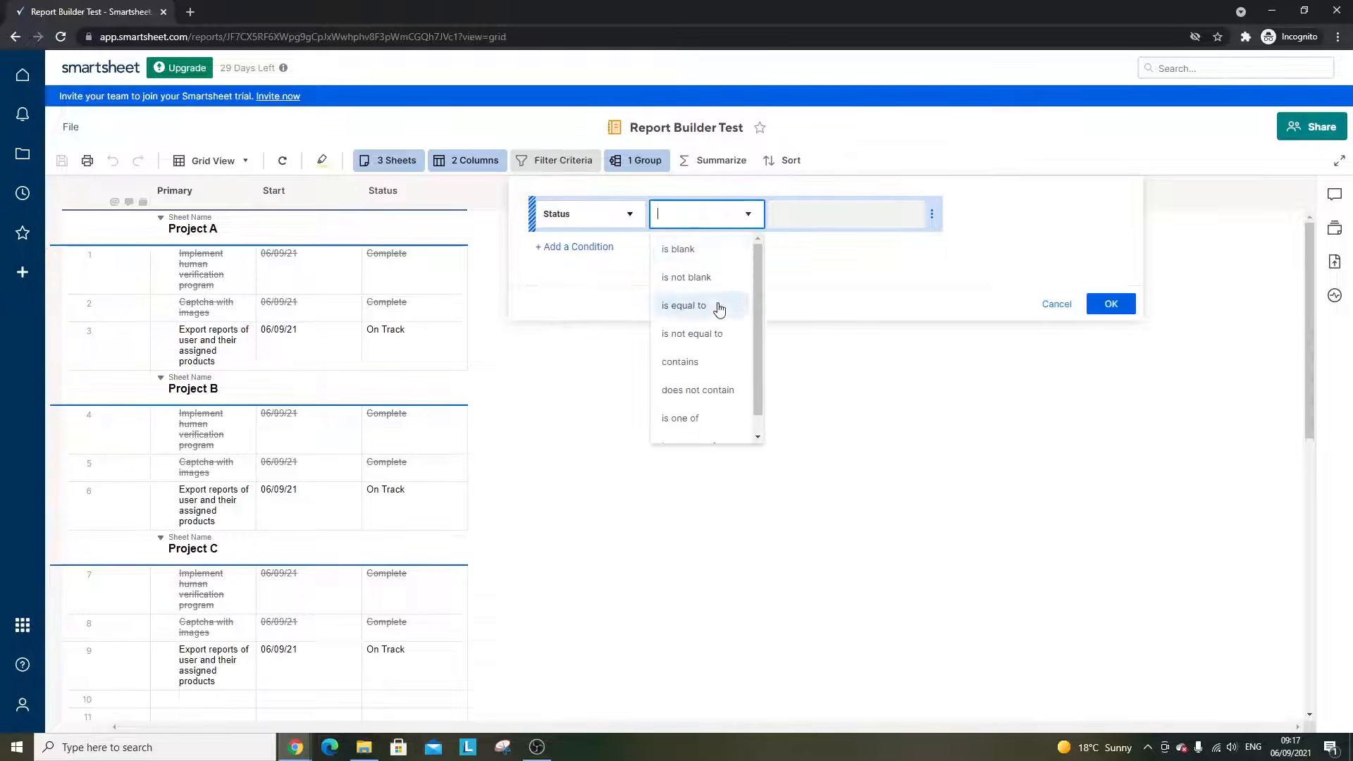
click(726, 417)
click(816, 229)
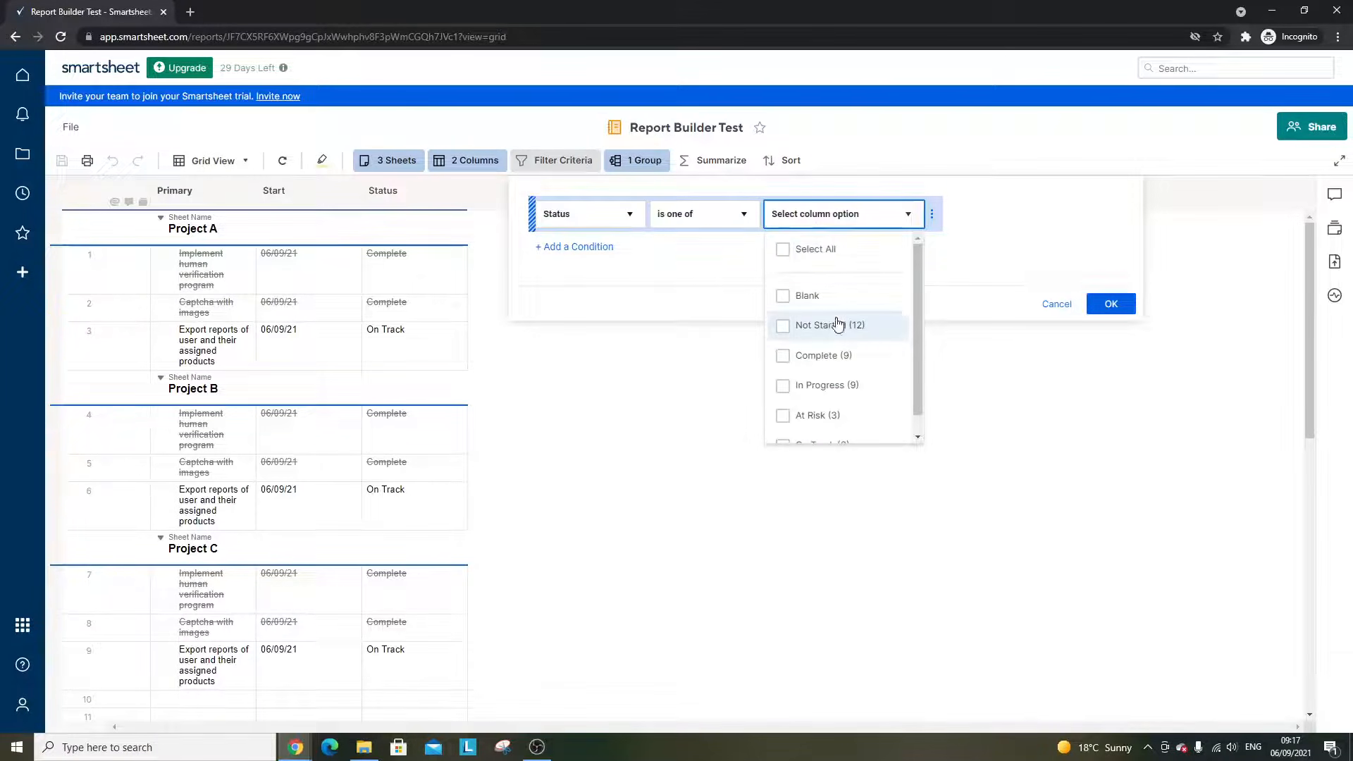
click(879, 355)
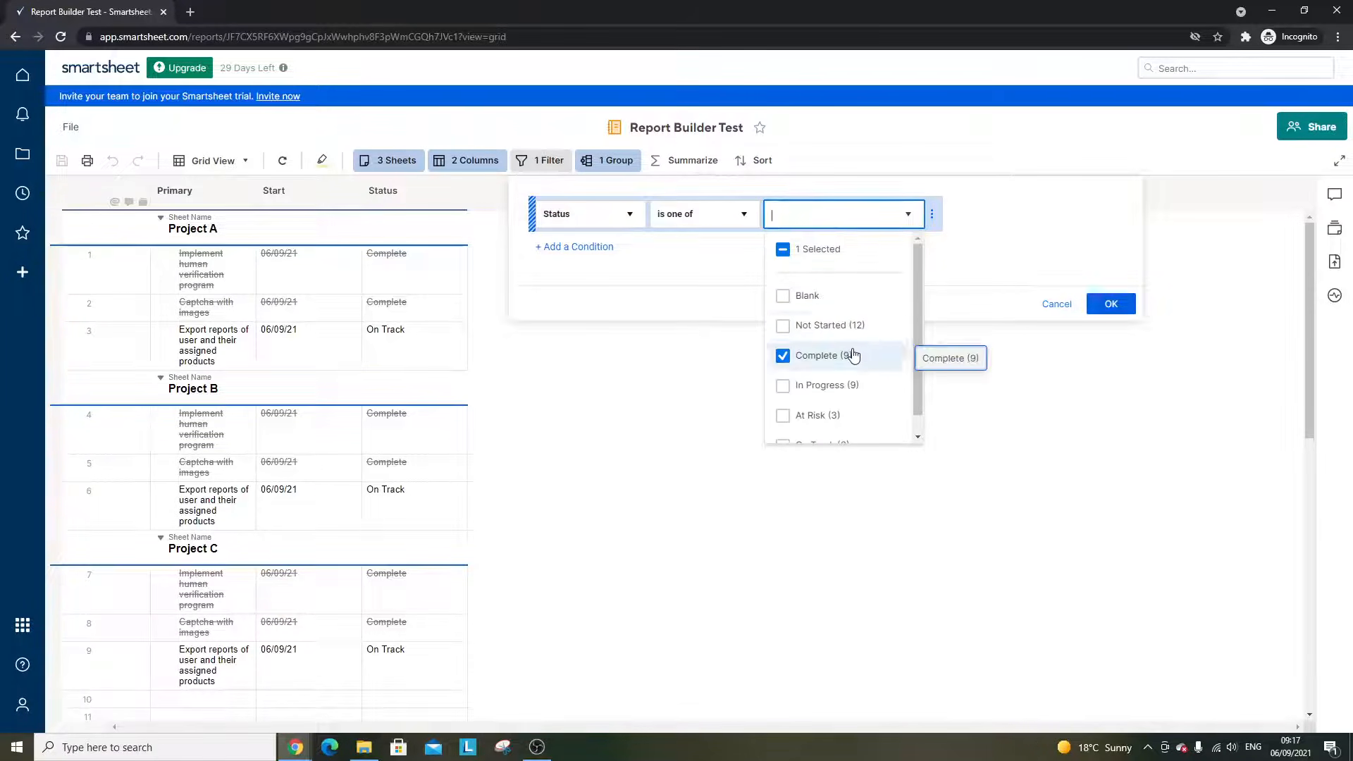
click(1111, 305)
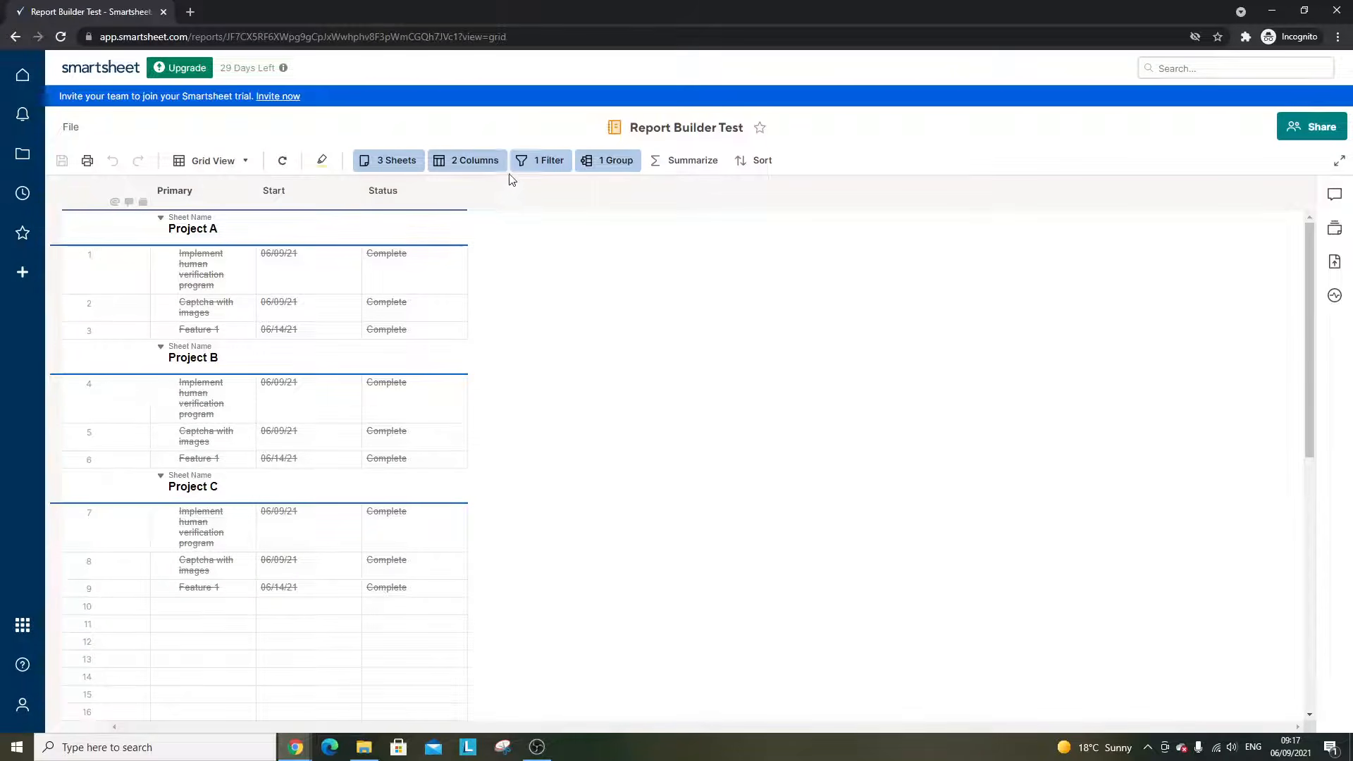
click(479, 161)
click(552, 161)
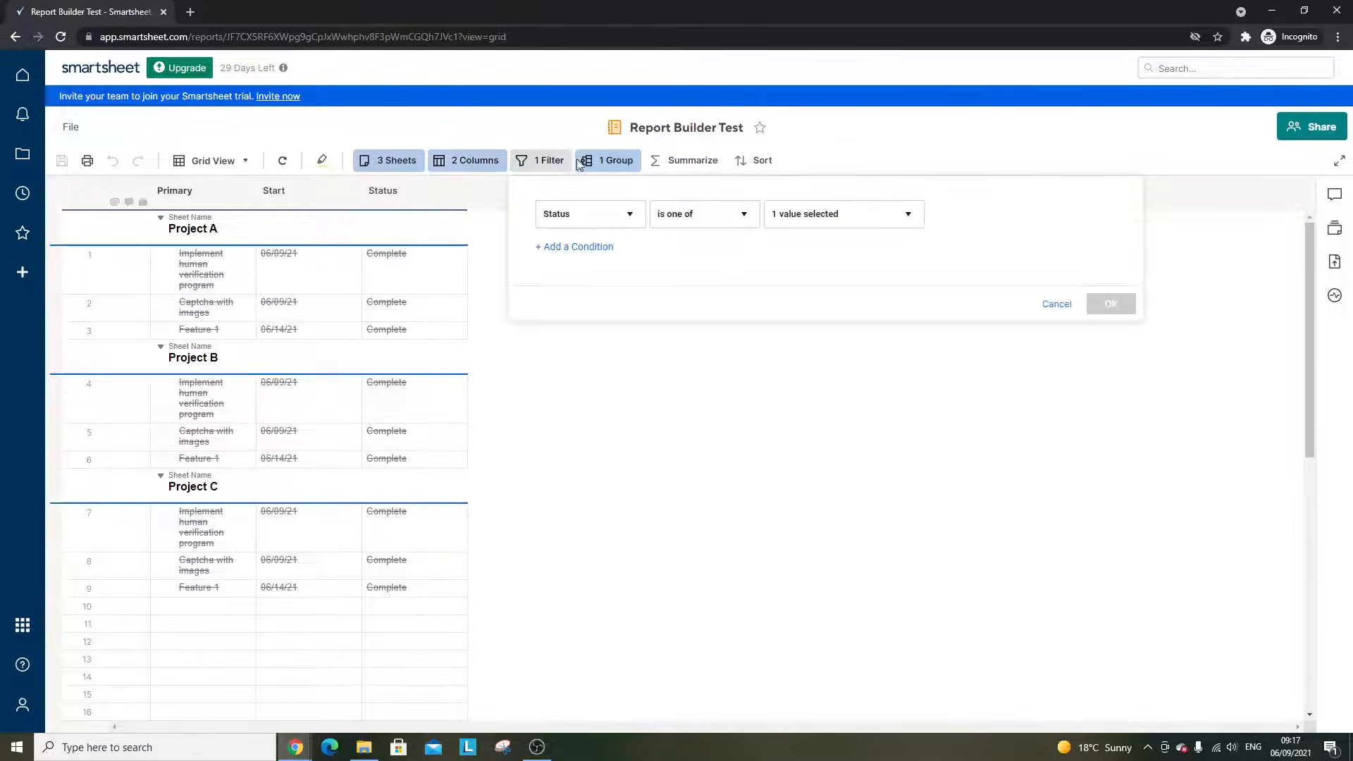
click(605, 161)
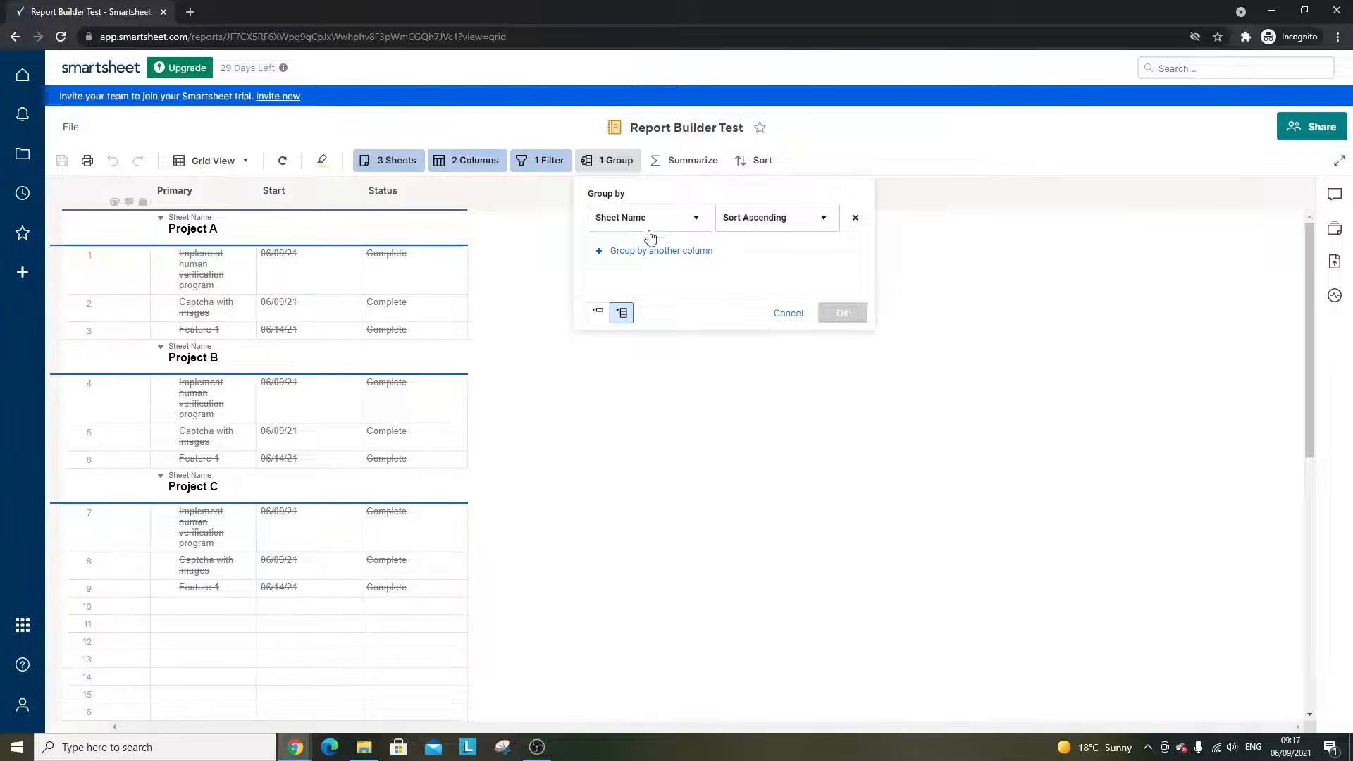
click(551, 161)
click(1049, 312)
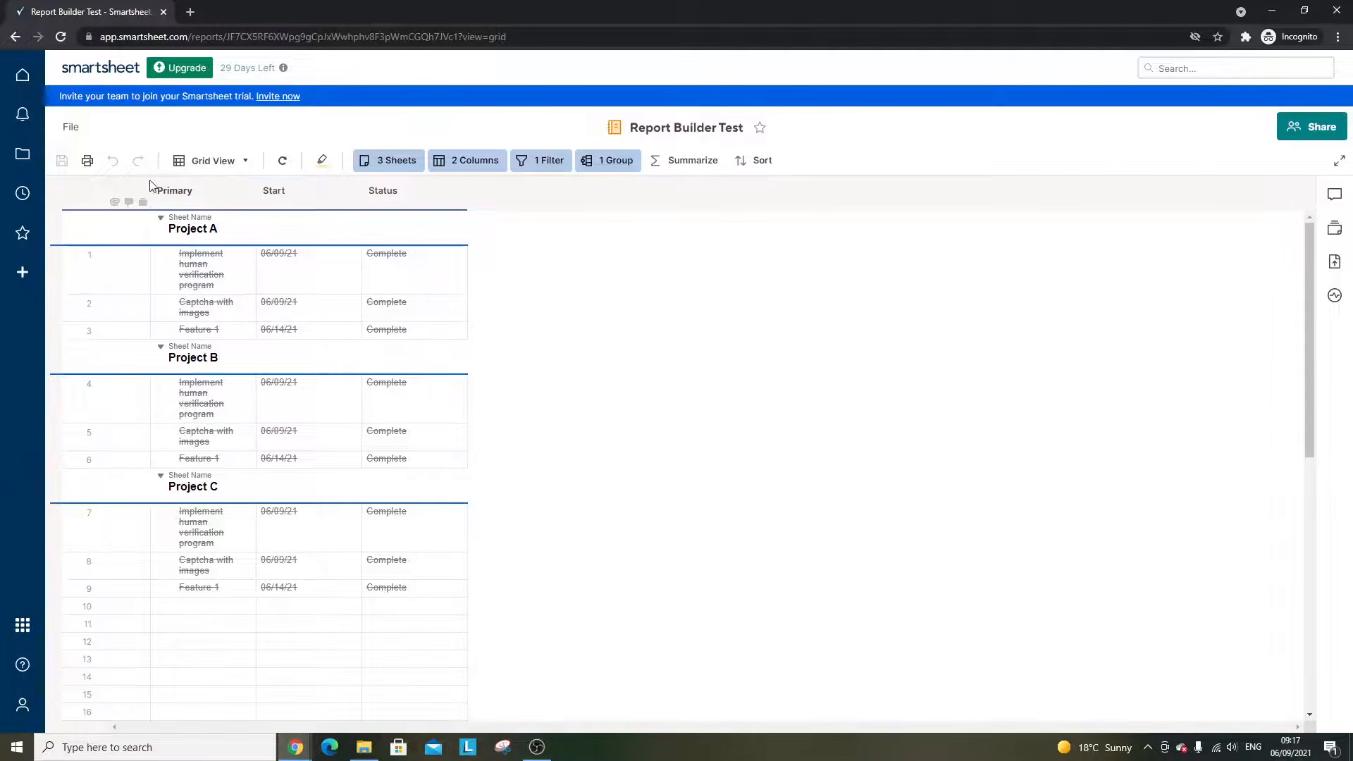
- Sort the report rows by Status in ascending order
click(752, 166)
click(825, 222)
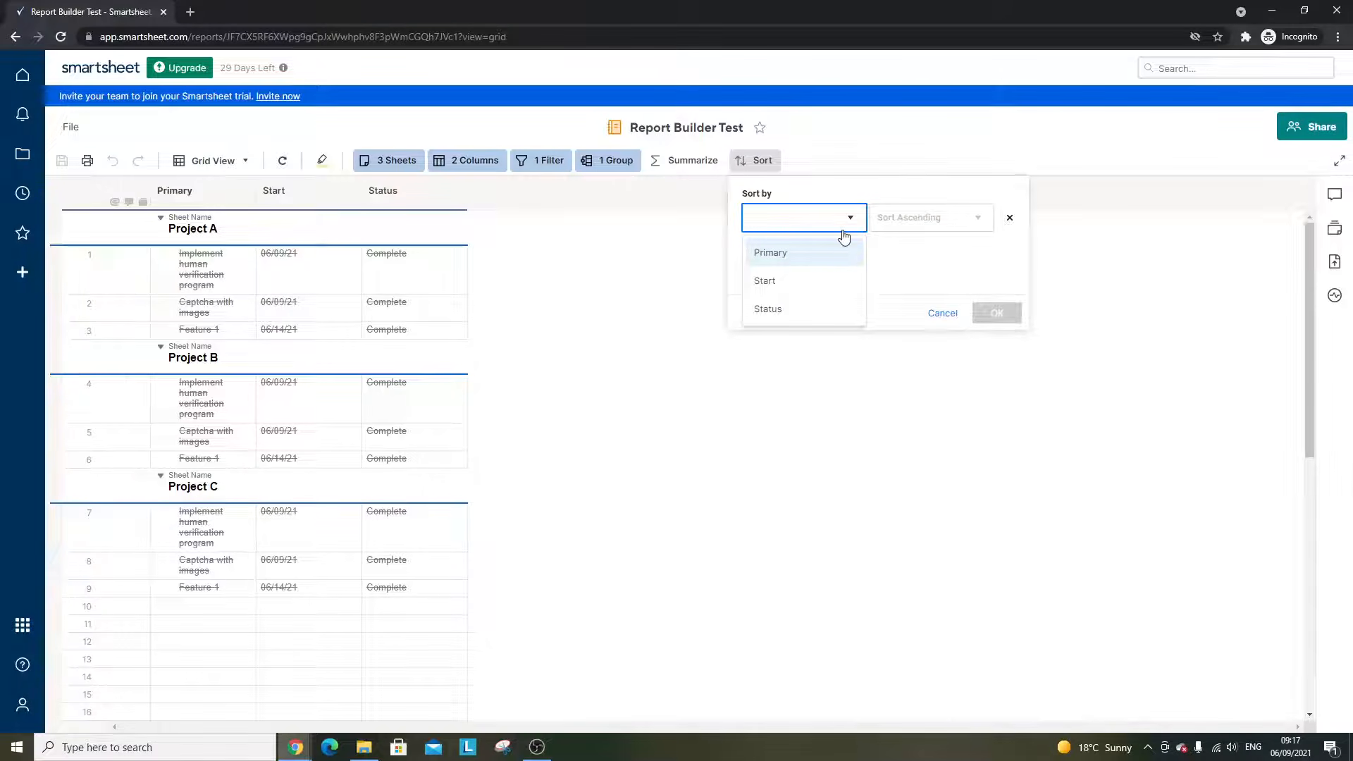
click(839, 306)
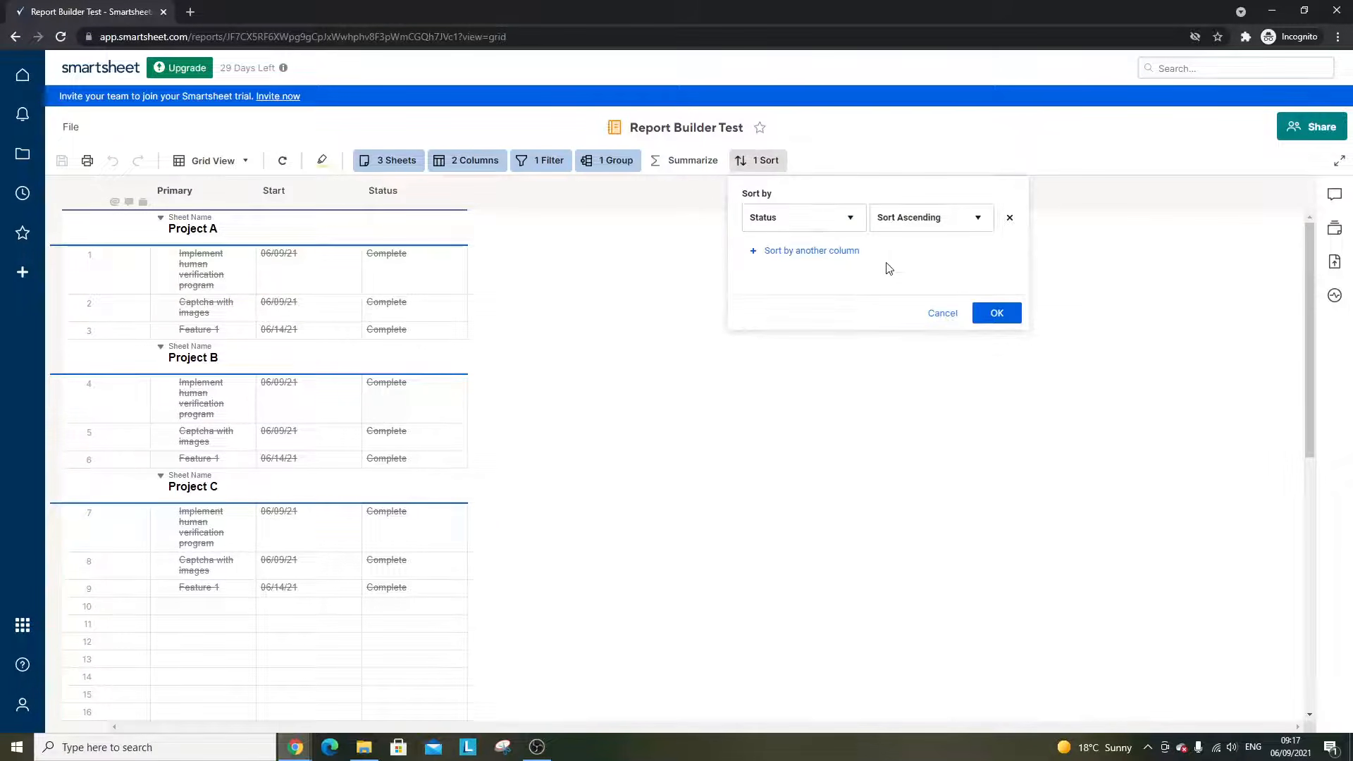
click(995, 312)
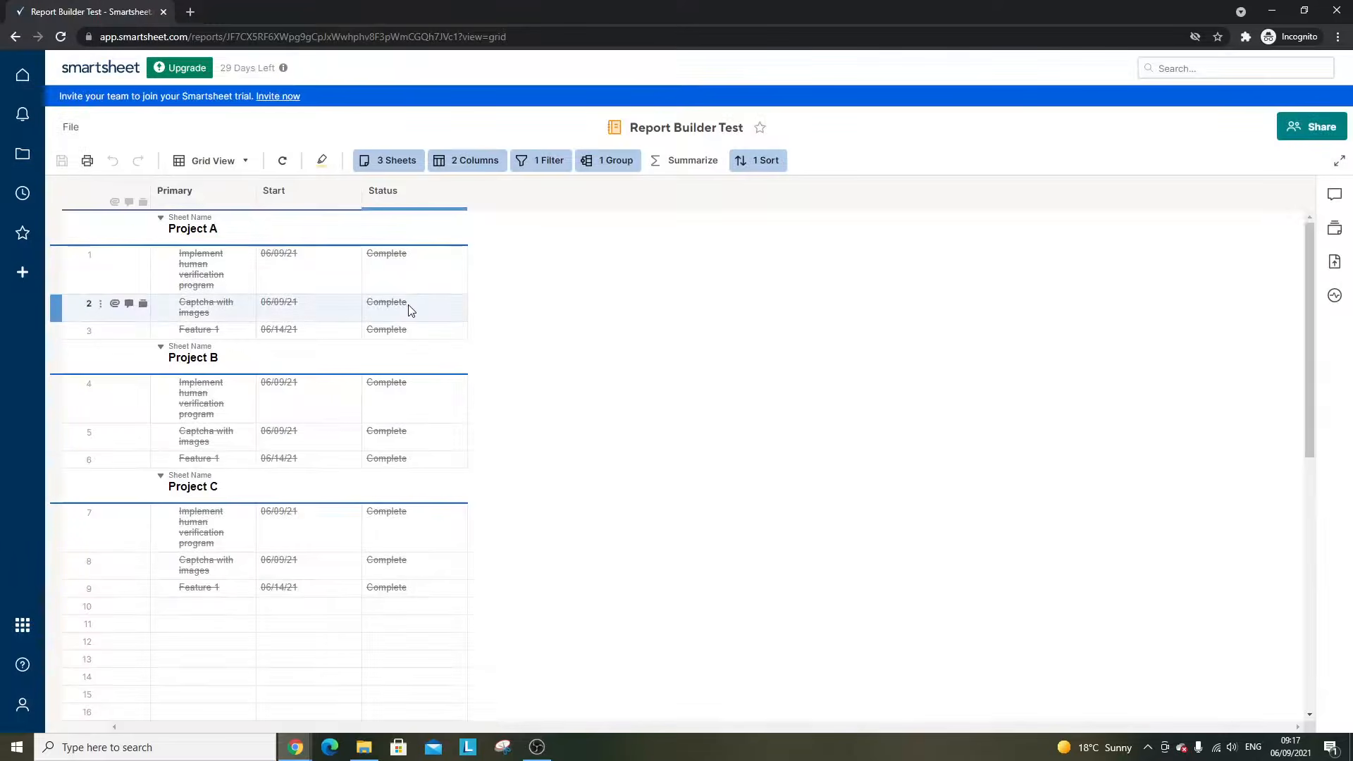
click(763, 162)
click(932, 312)
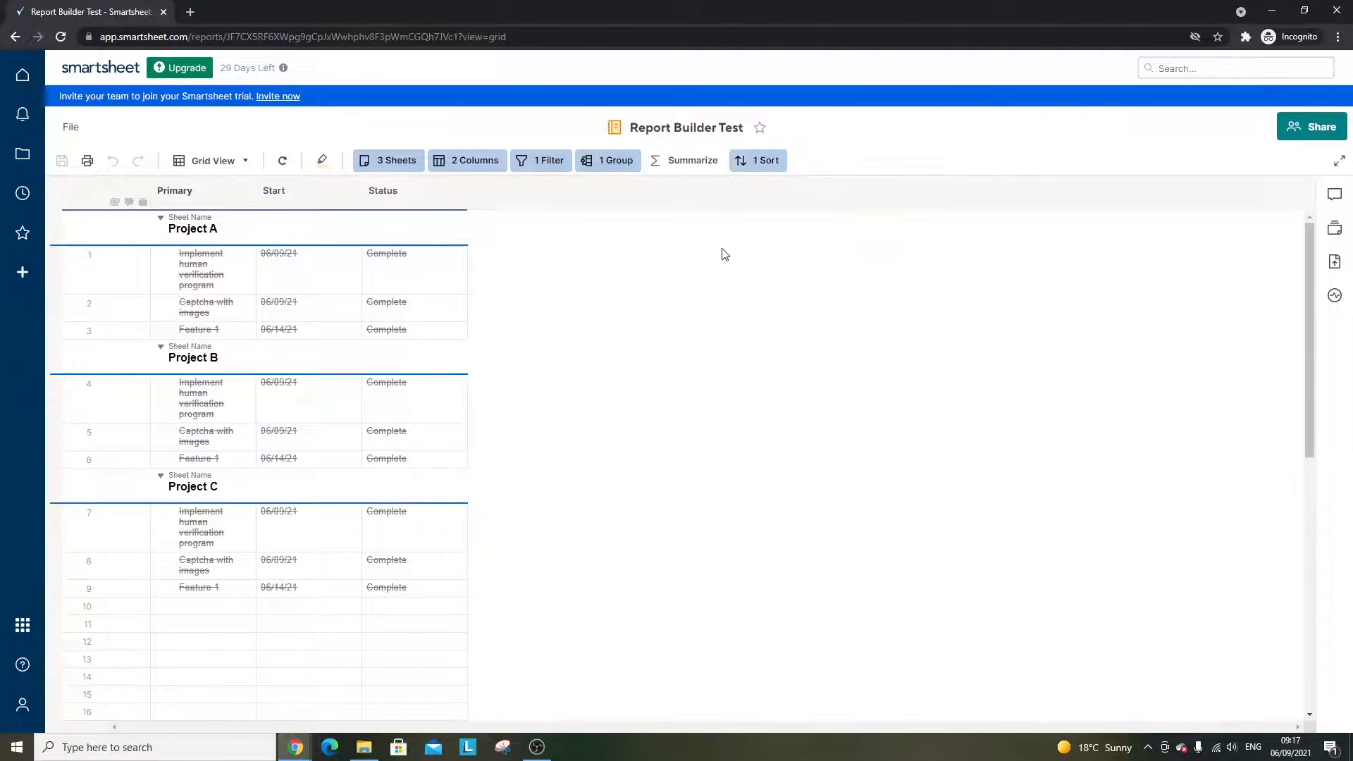
click(396, 162)
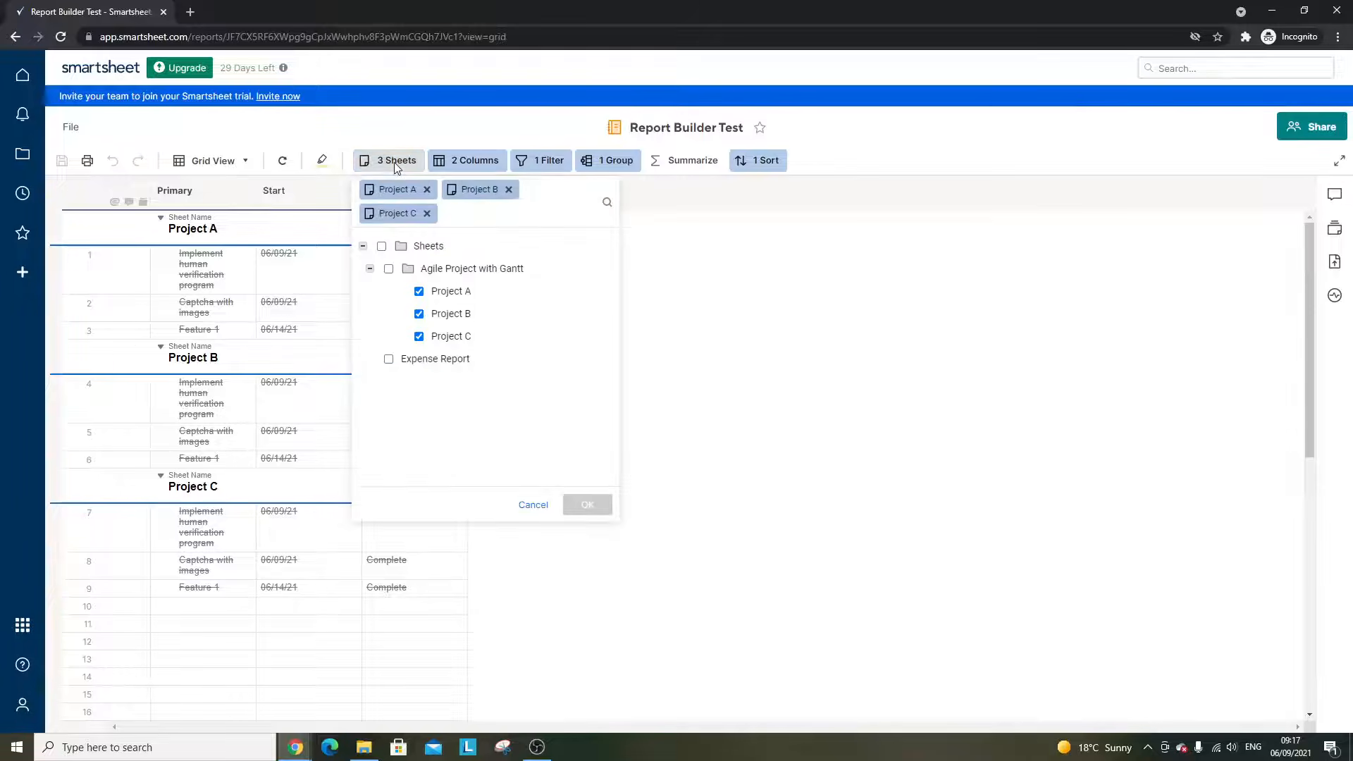
click(624, 211)
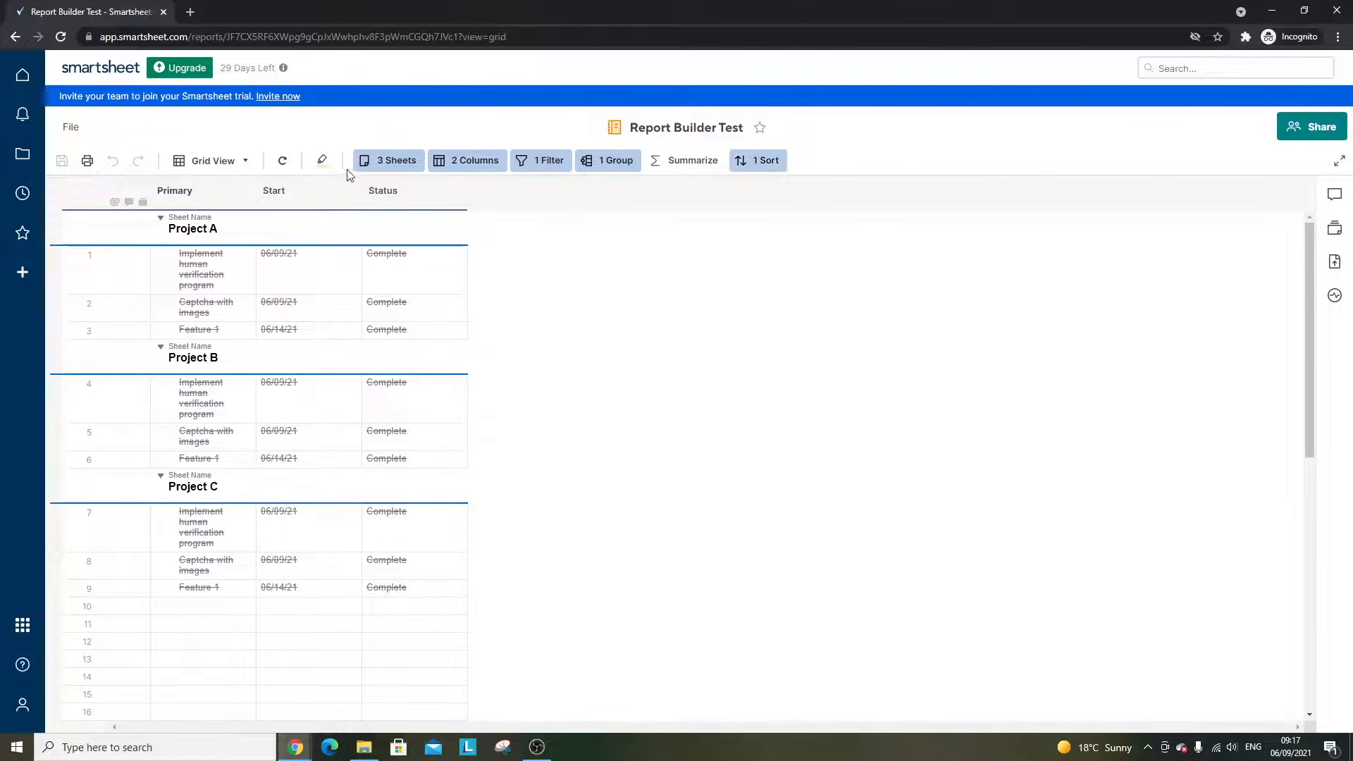
- Remove the Status sort and the Sheet Name grouping from the report
click(754, 158)
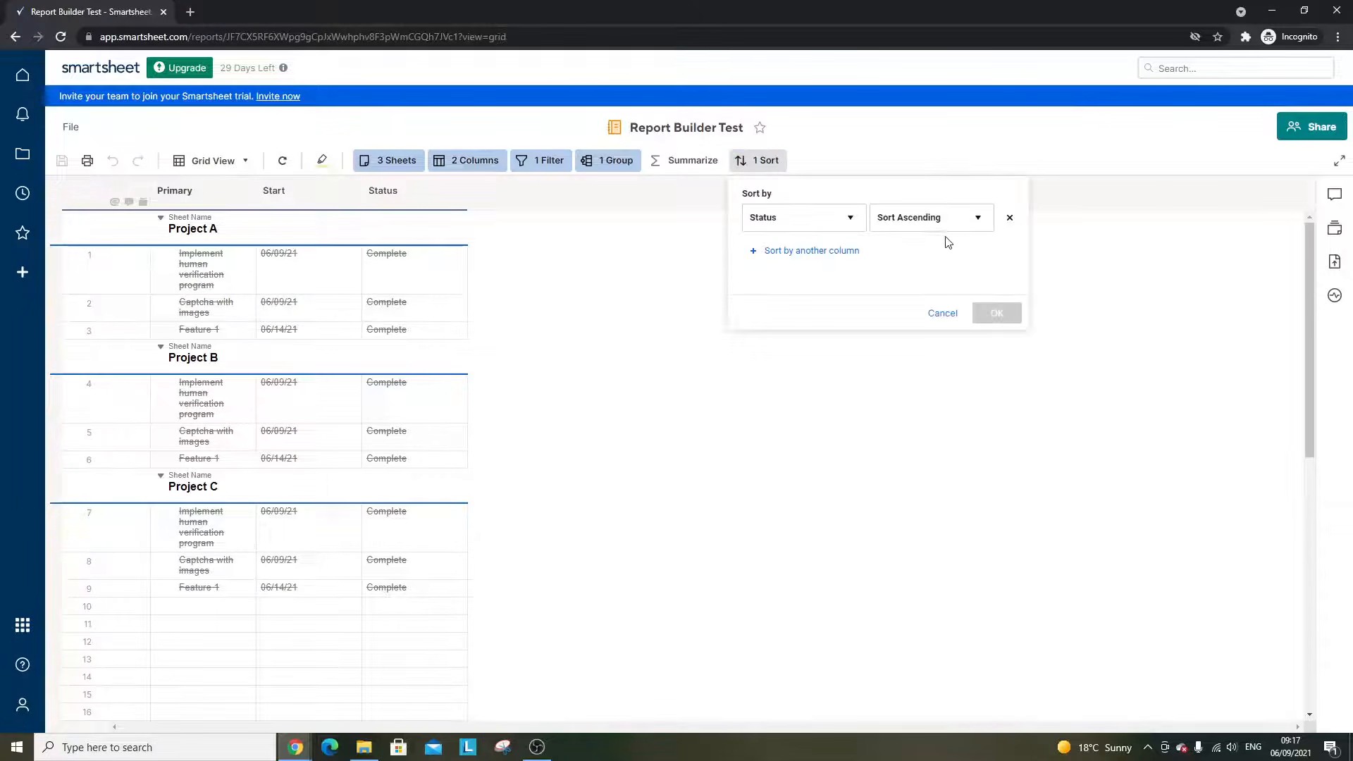
click(1009, 220)
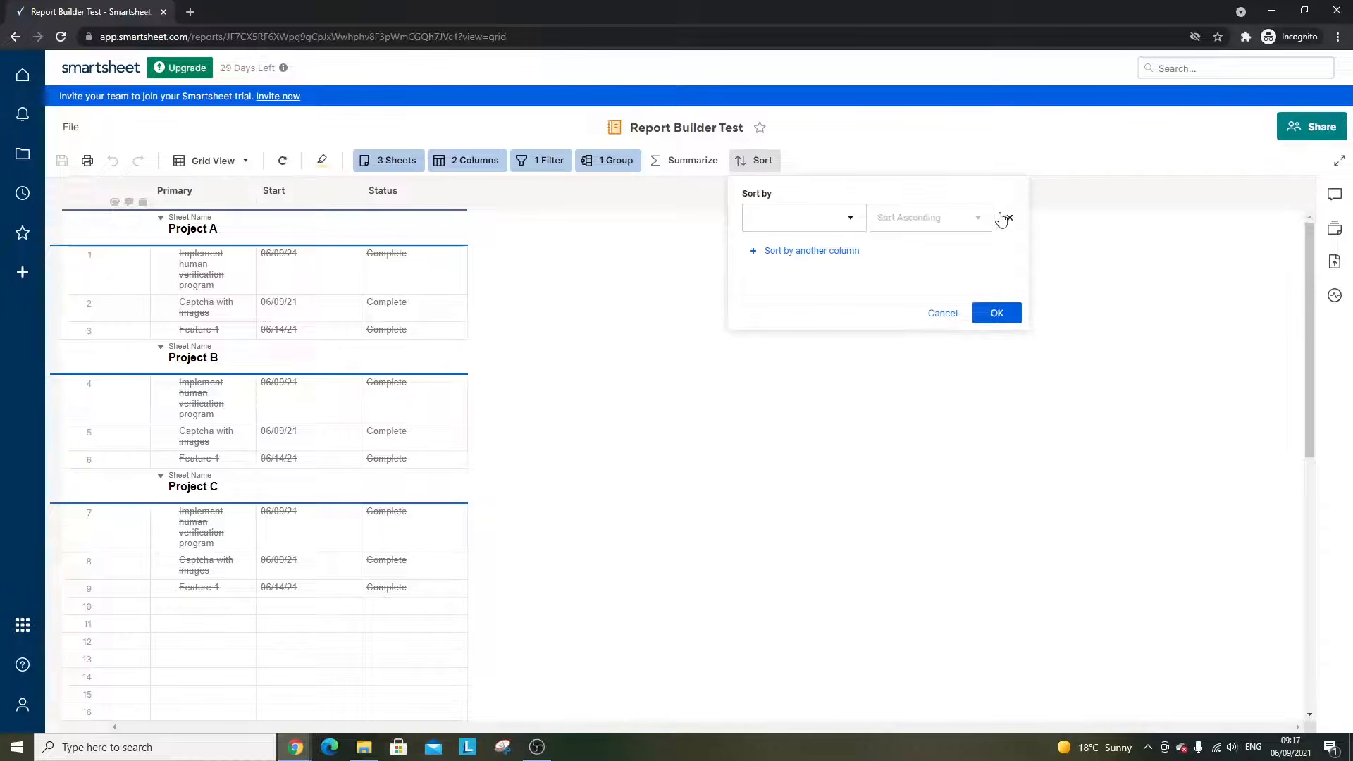
click(986, 314)
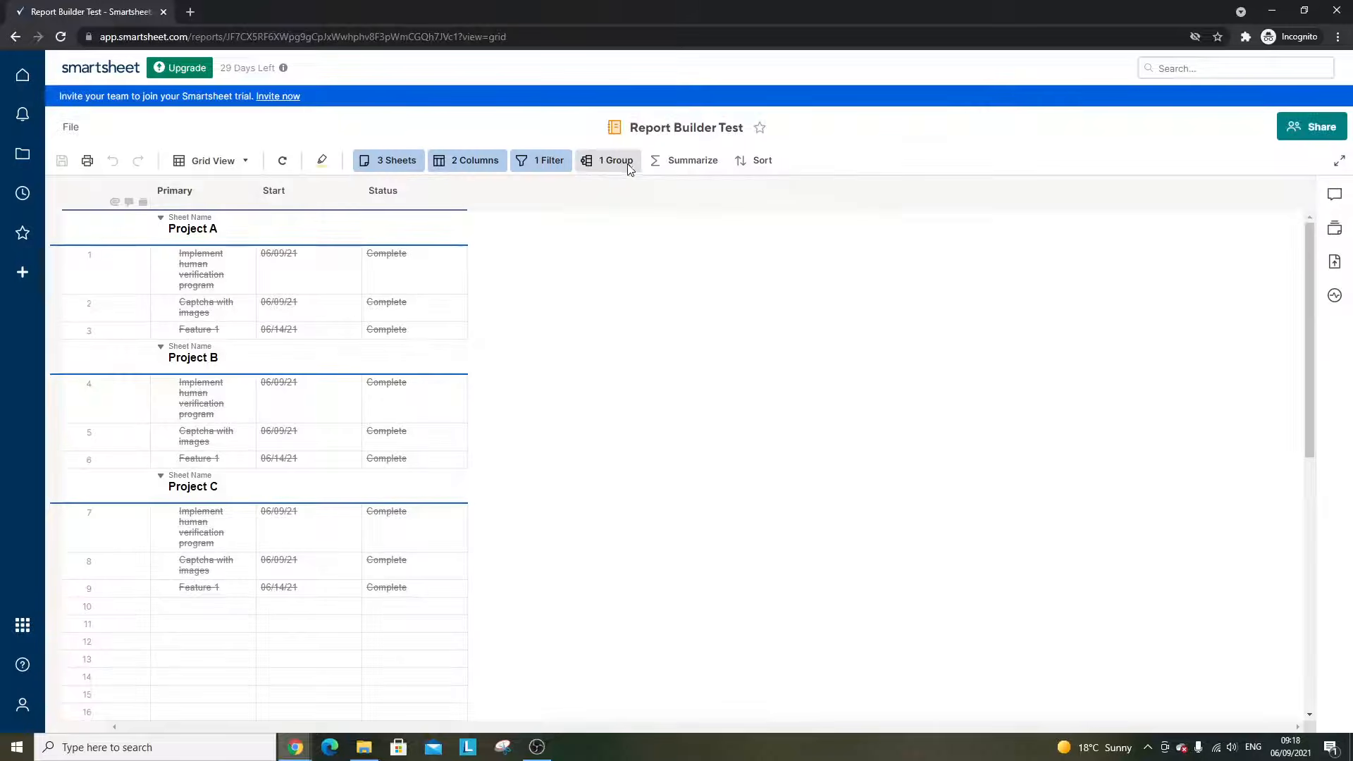
click(622, 161)
click(856, 220)
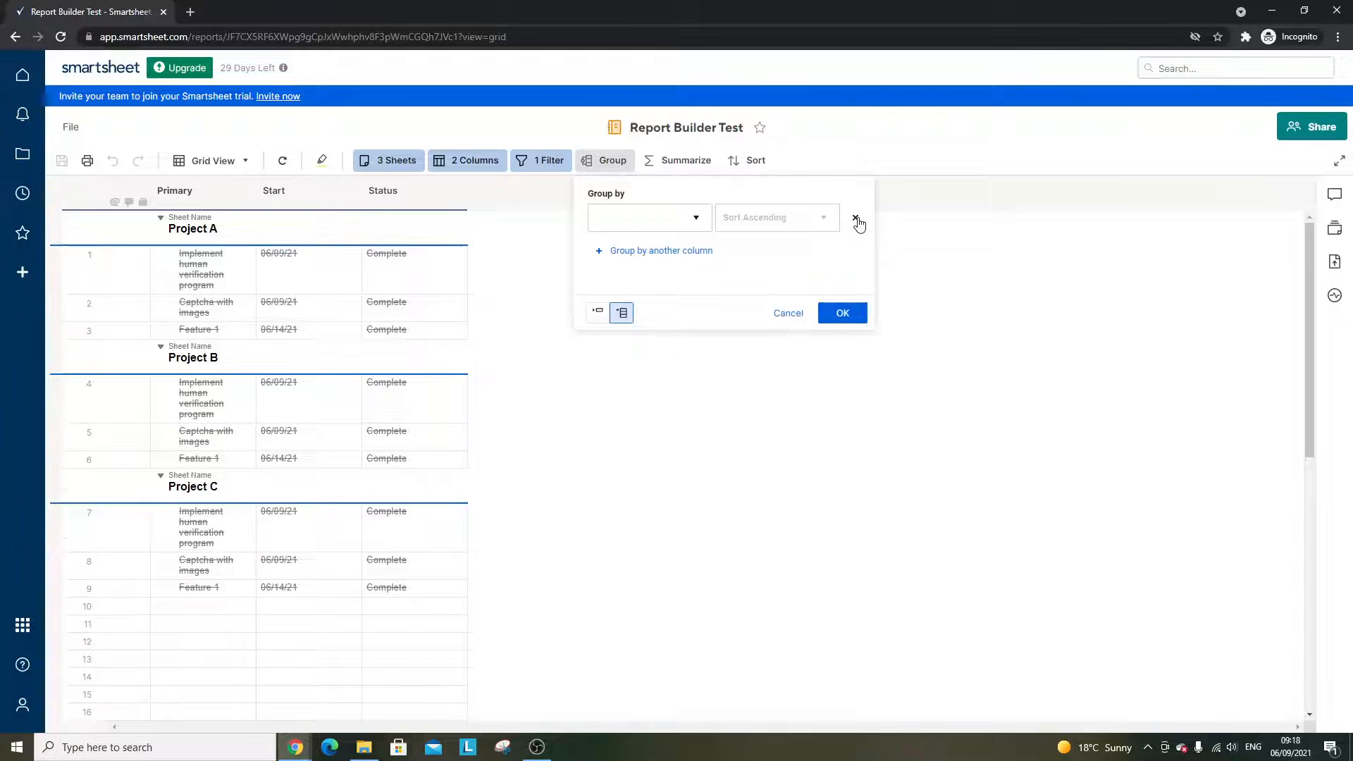
click(847, 315)
- Delete the Status condition from the report's filter criteria and apply the change
click(547, 164)
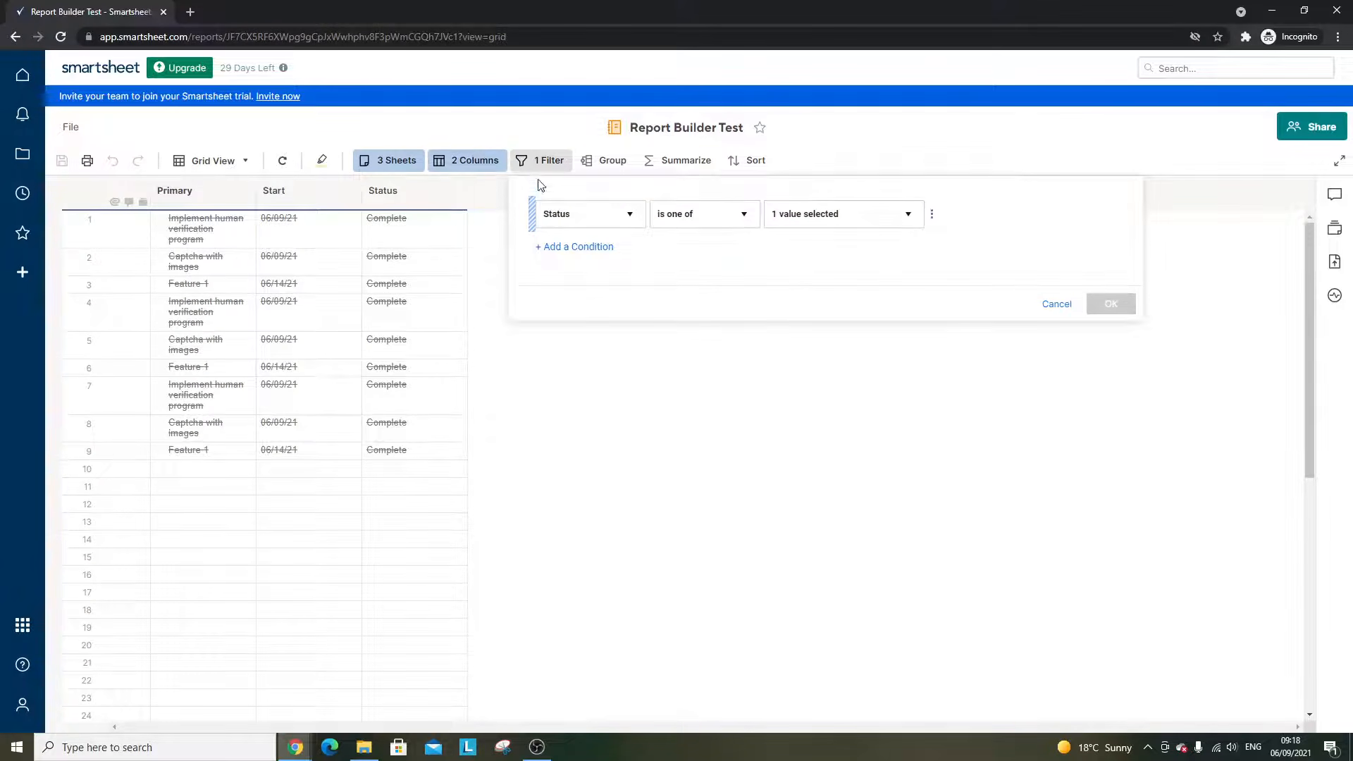
mouse_move(934, 229)
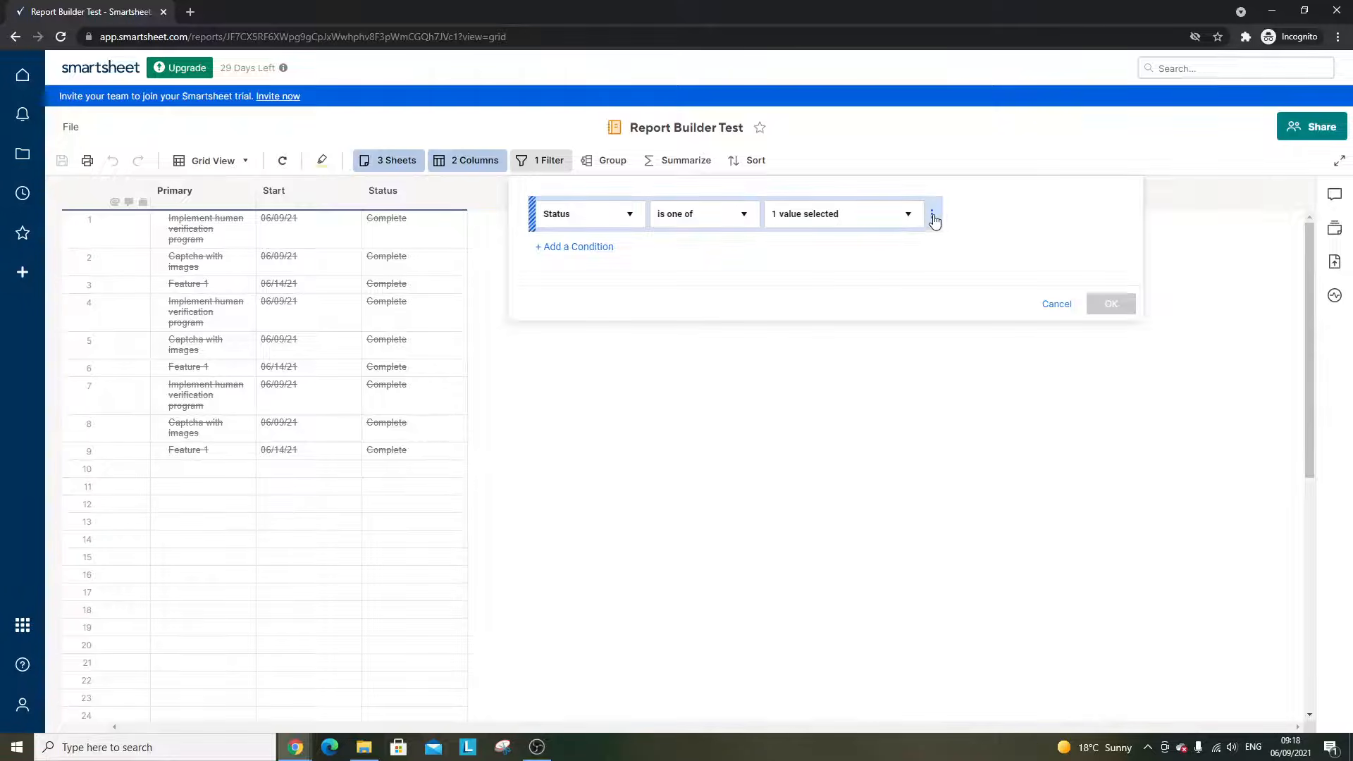
click(934, 218)
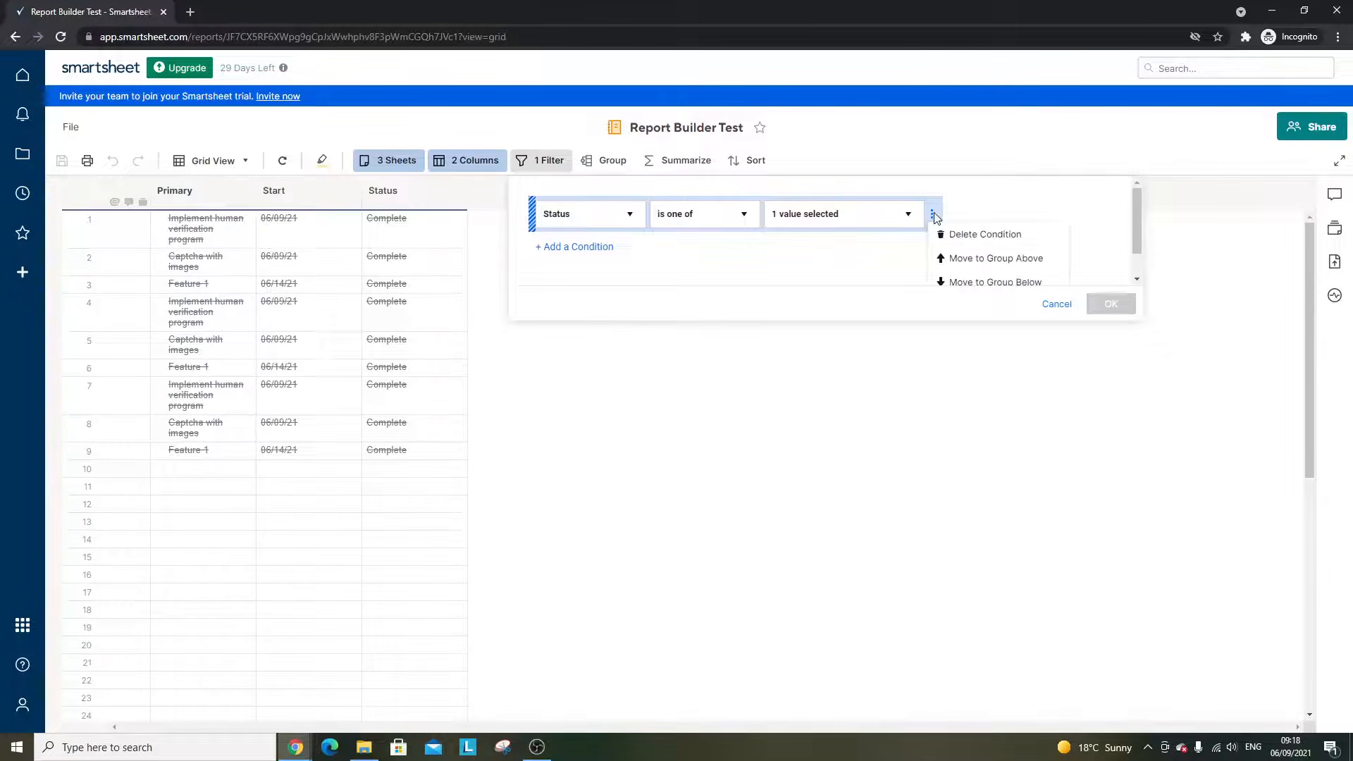
click(966, 233)
click(1055, 248)
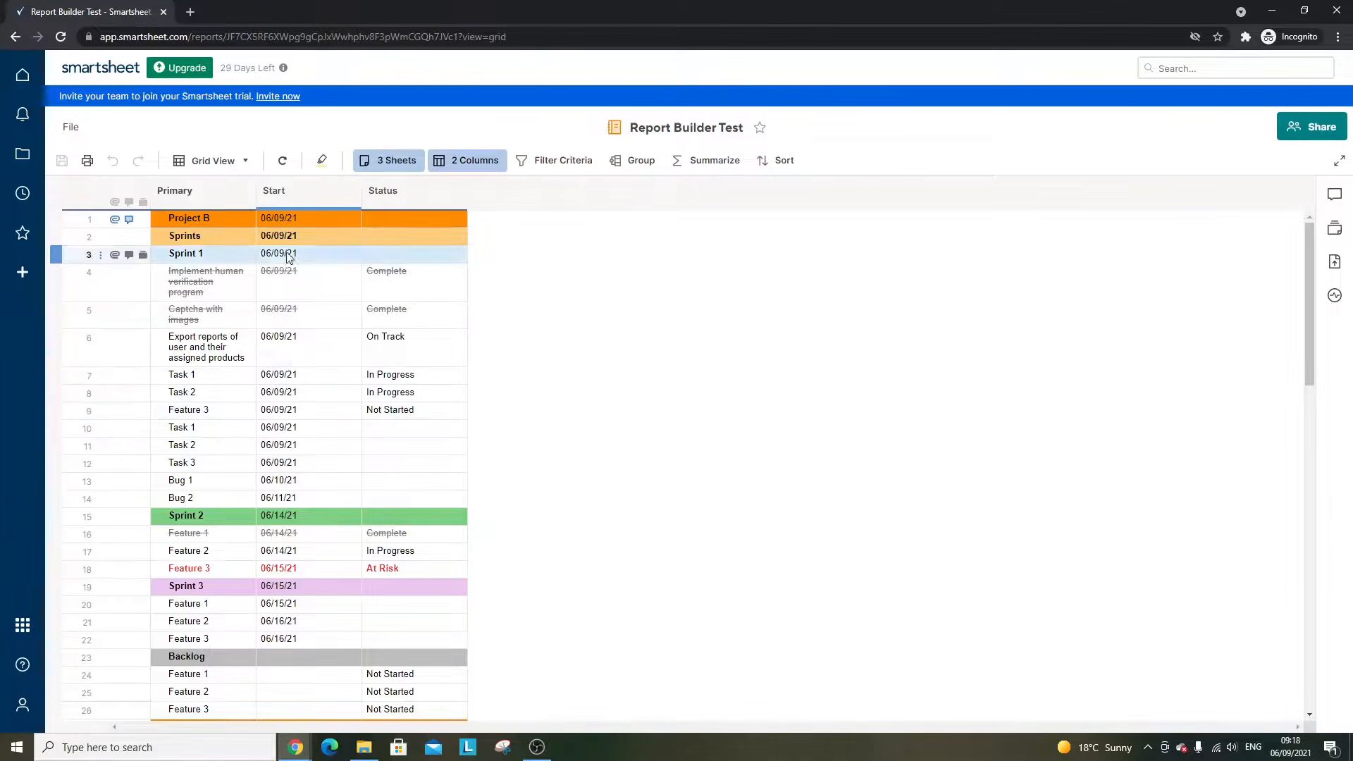
- Remove the Start and Status columns from the report's displayed columns
click(468, 161)
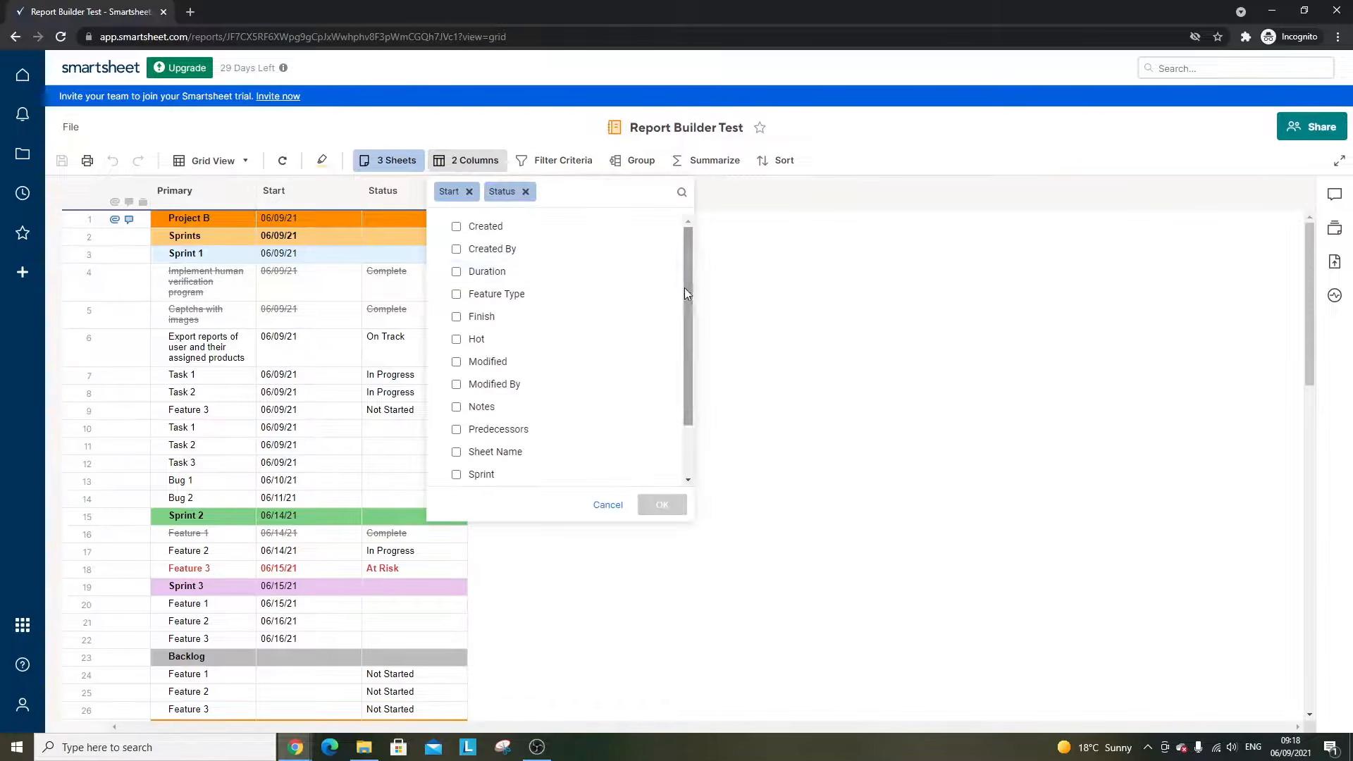
scroll(684, 287, down, 1)
click(456, 430)
click(456, 452)
click(659, 505)
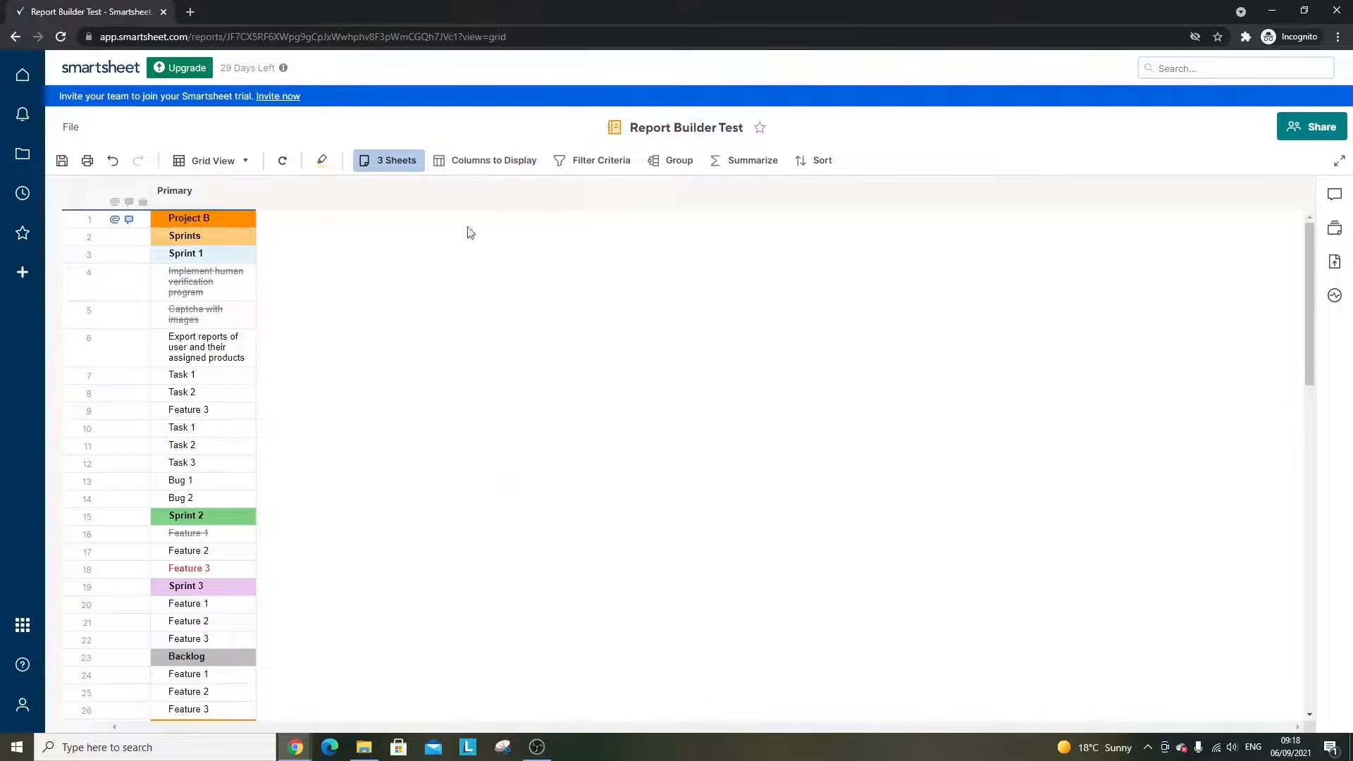
- Clear the report's source sheets and select only Project A and Project B as sources
click(389, 160)
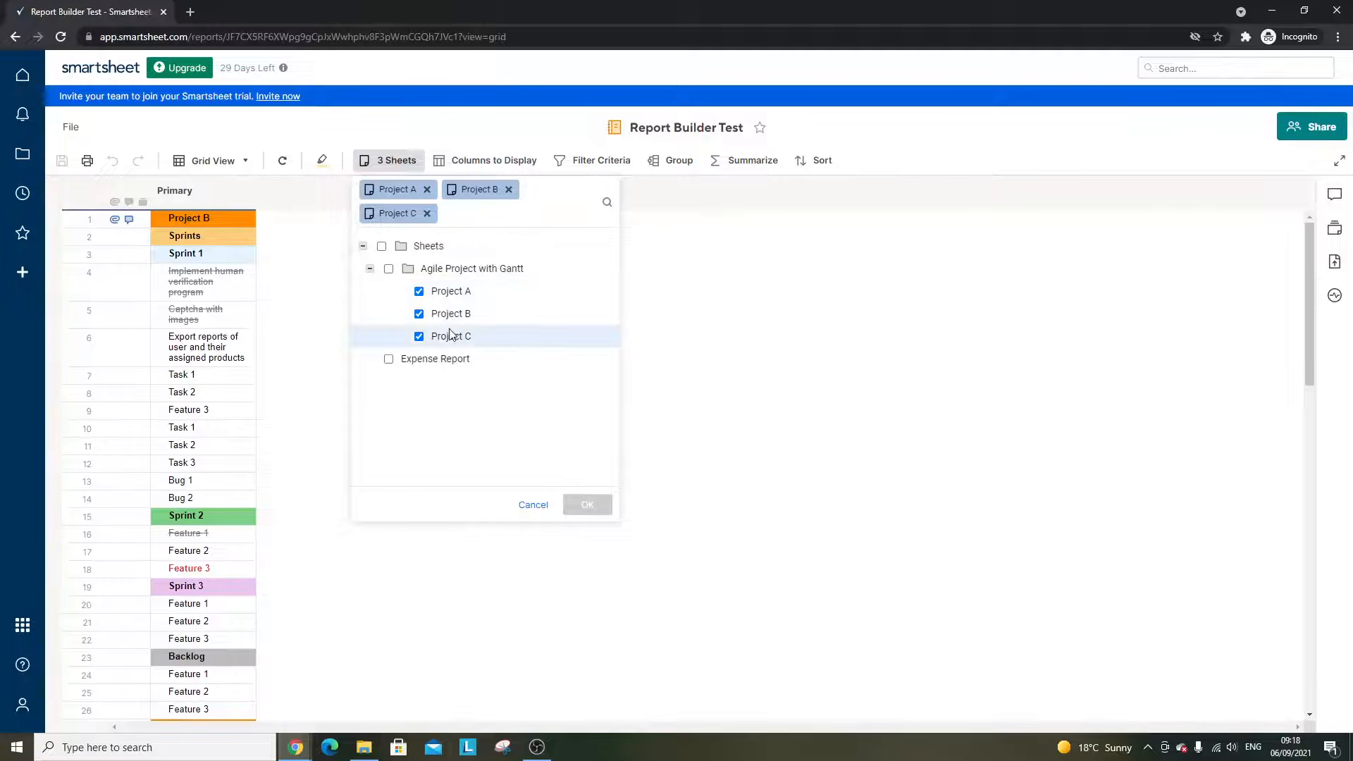
click(433, 294)
click(440, 294)
click(442, 317)
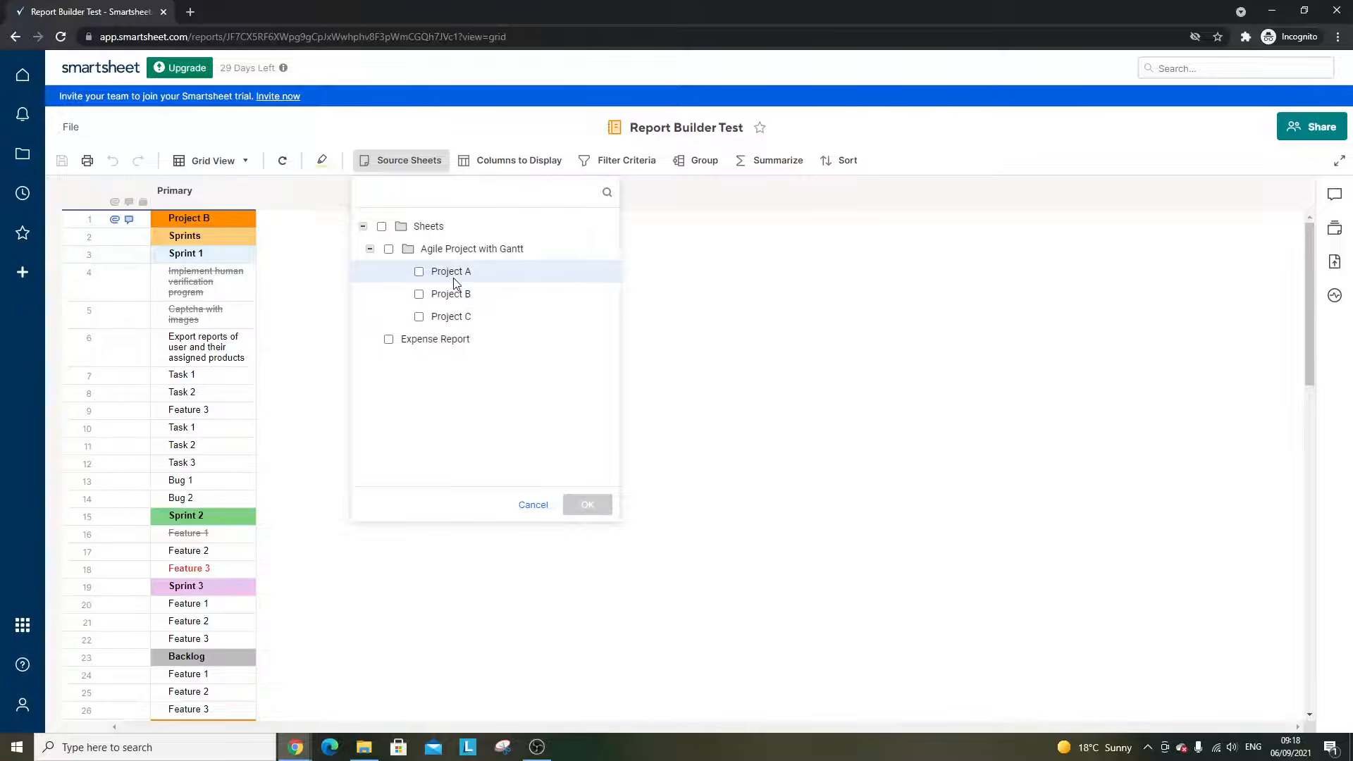
click(454, 275)
click(453, 293)
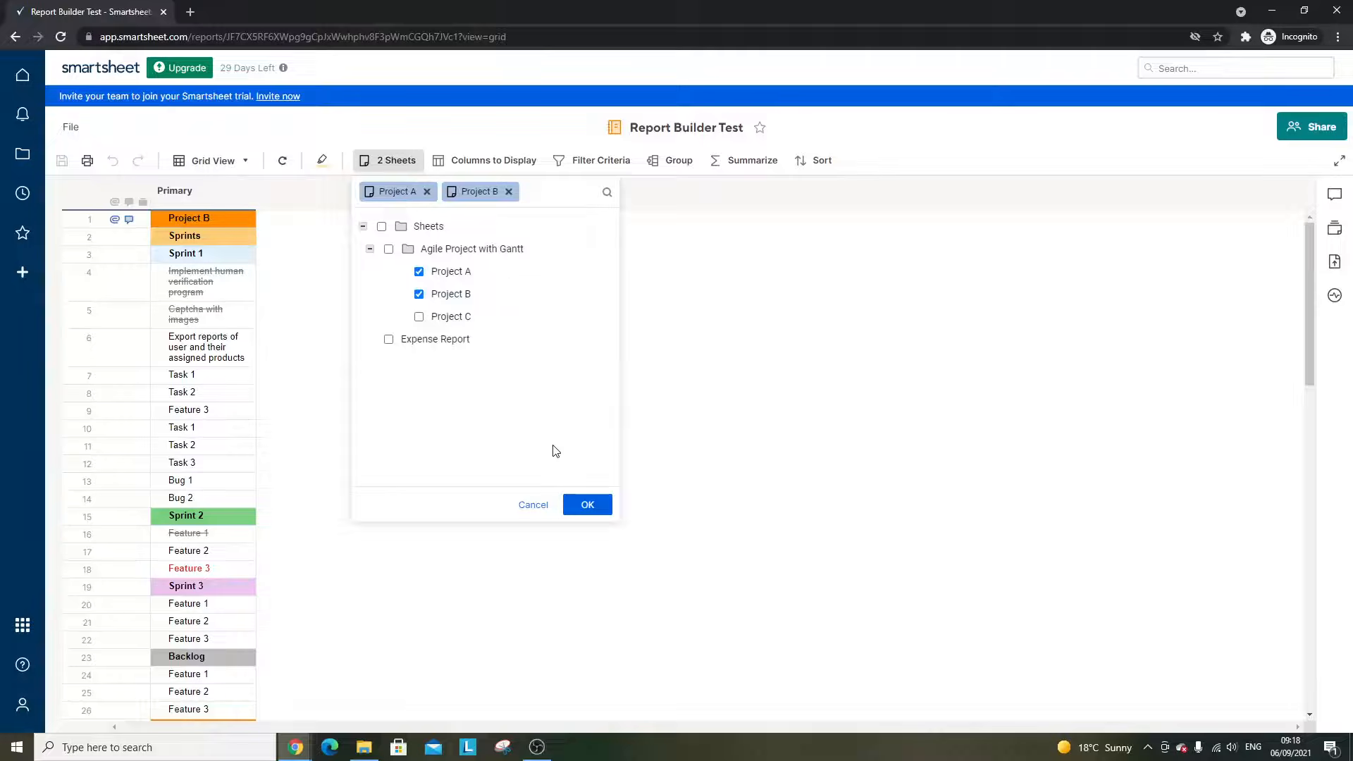
click(586, 506)
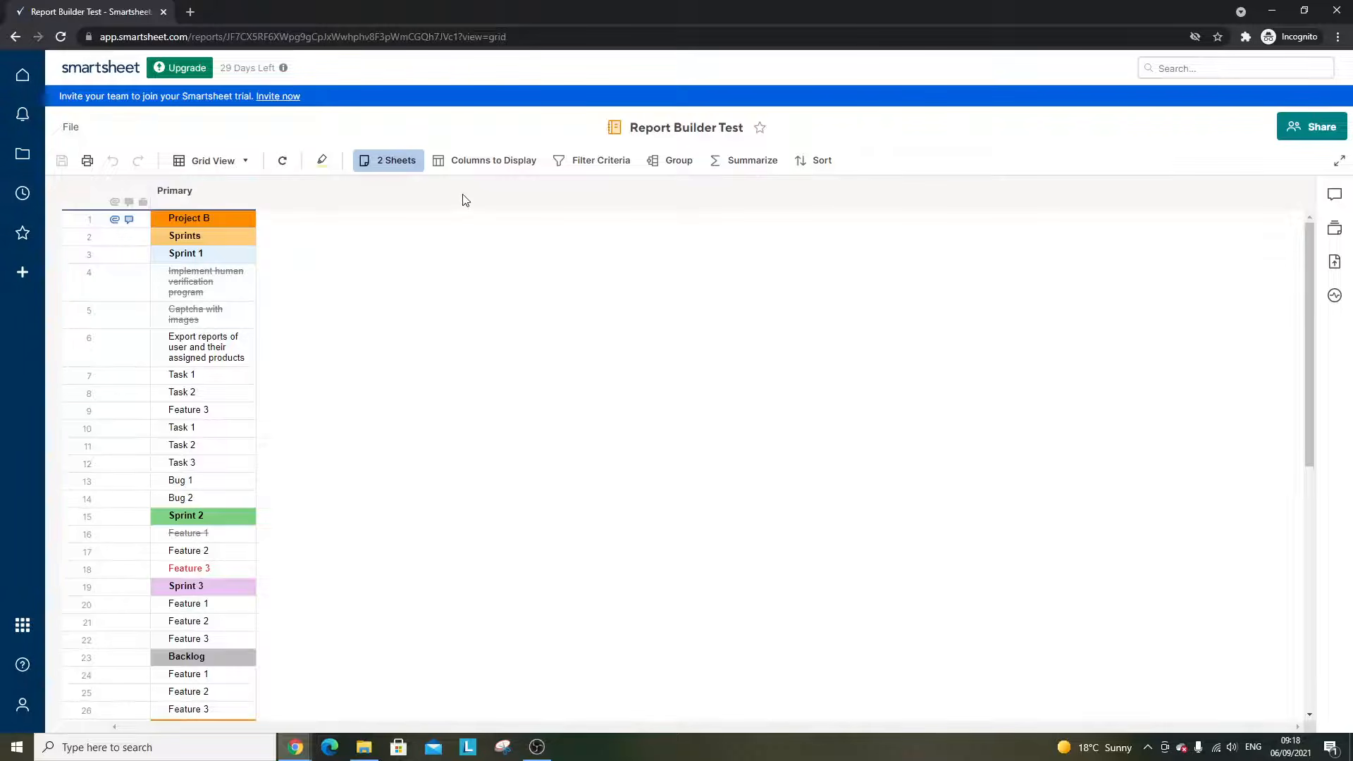
- Add the Notes column to the report's displayed columns
click(487, 160)
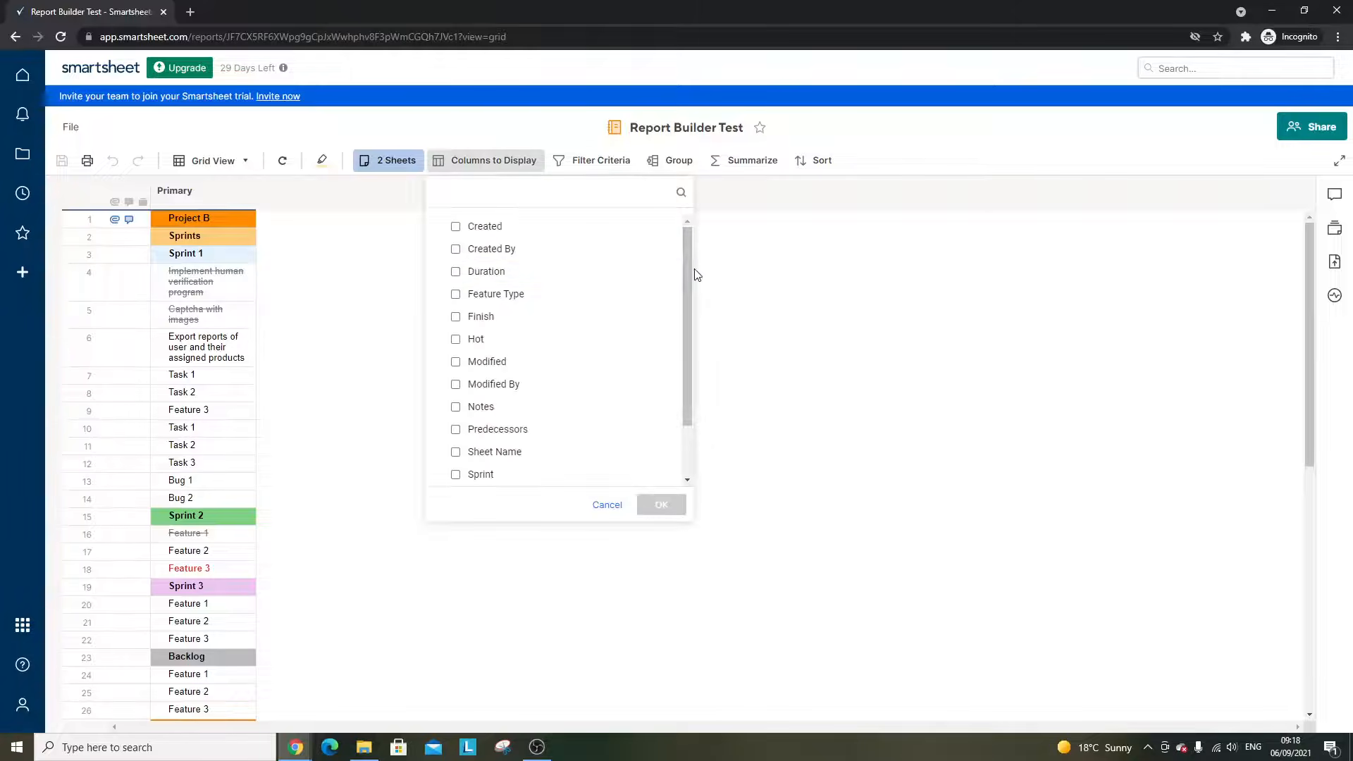
drag(688, 268, 699, 326)
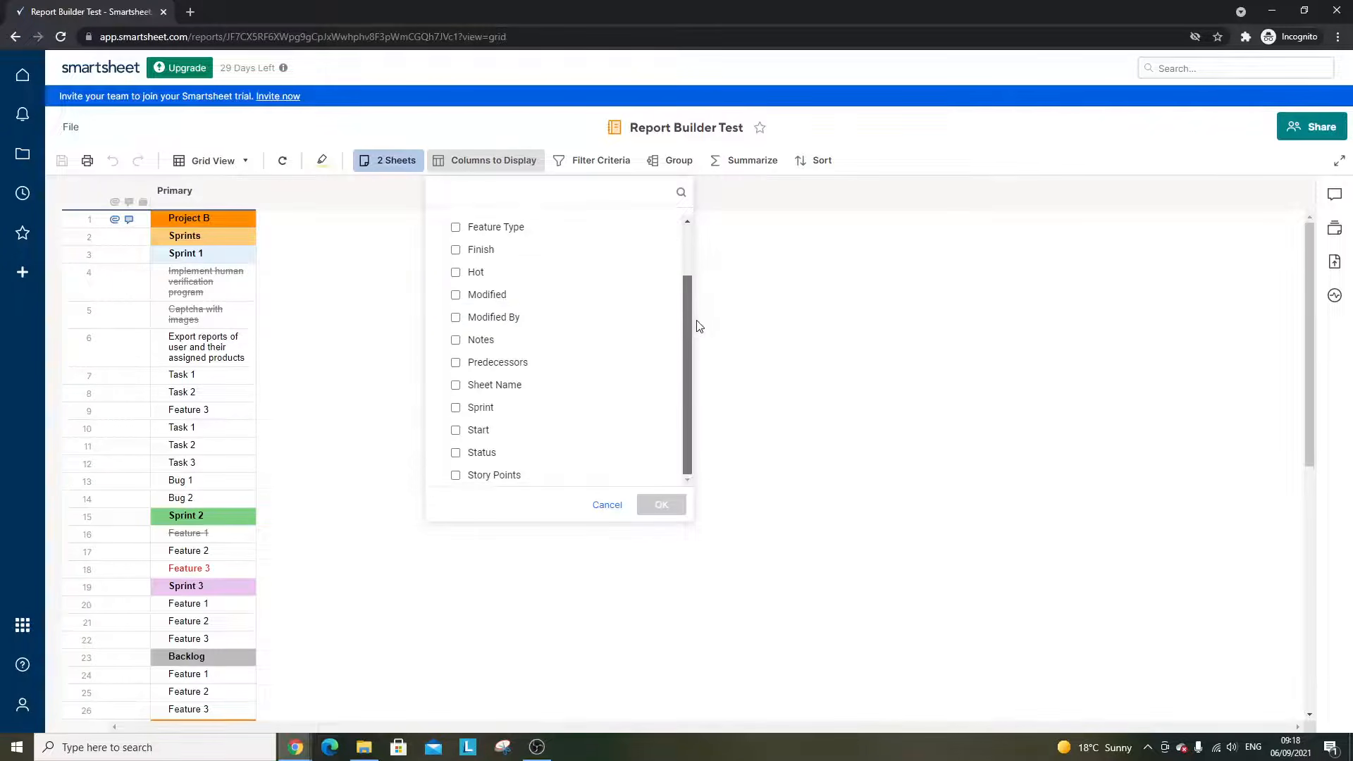
click(531, 342)
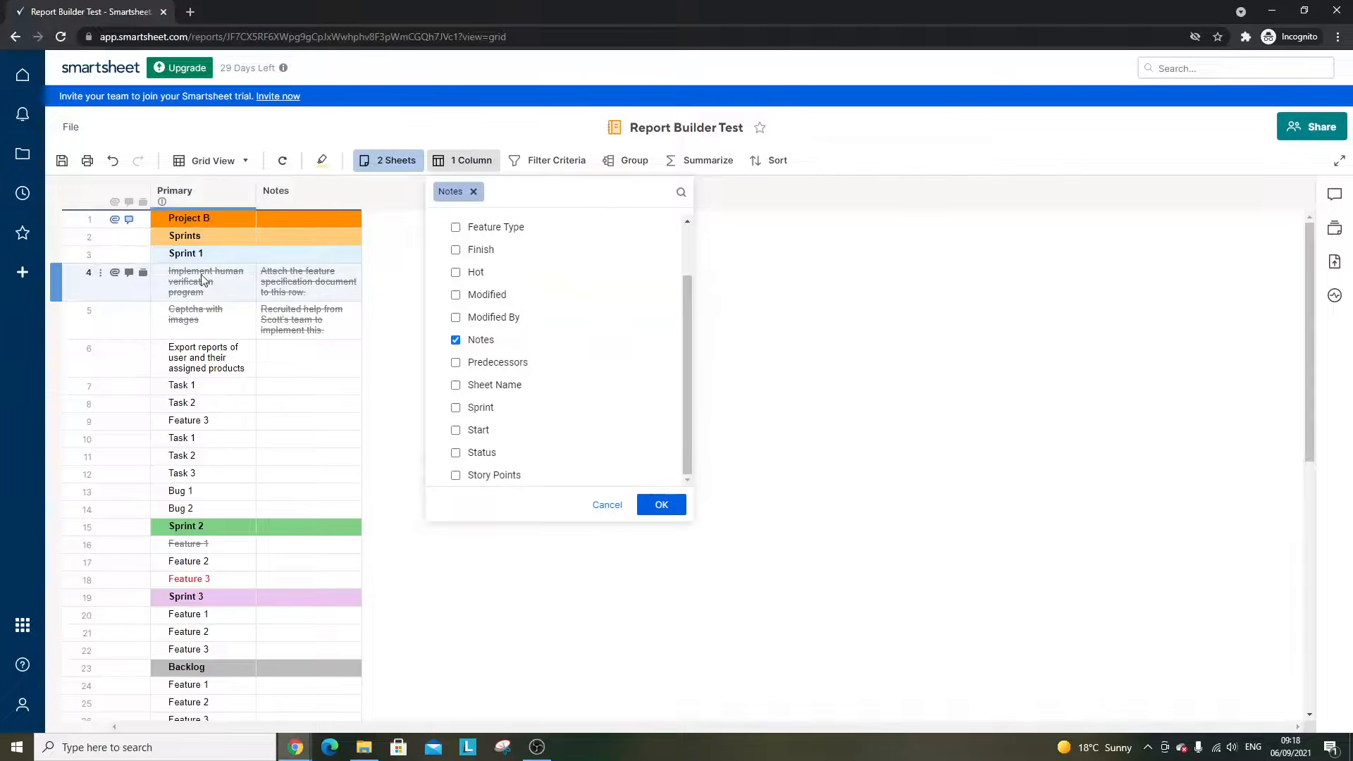
- Add a filter condition requiring the Start date to be in the past
click(530, 163)
click(579, 206)
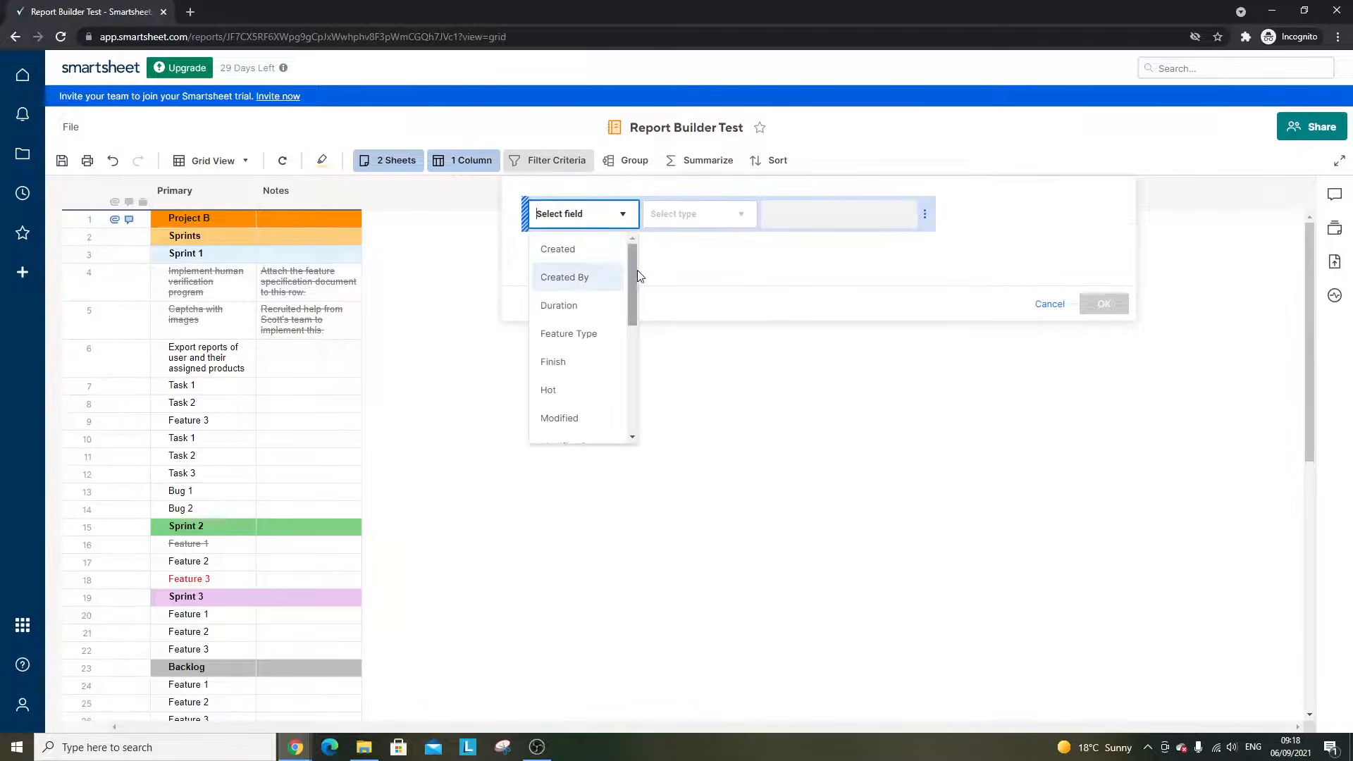
drag(633, 272, 626, 383)
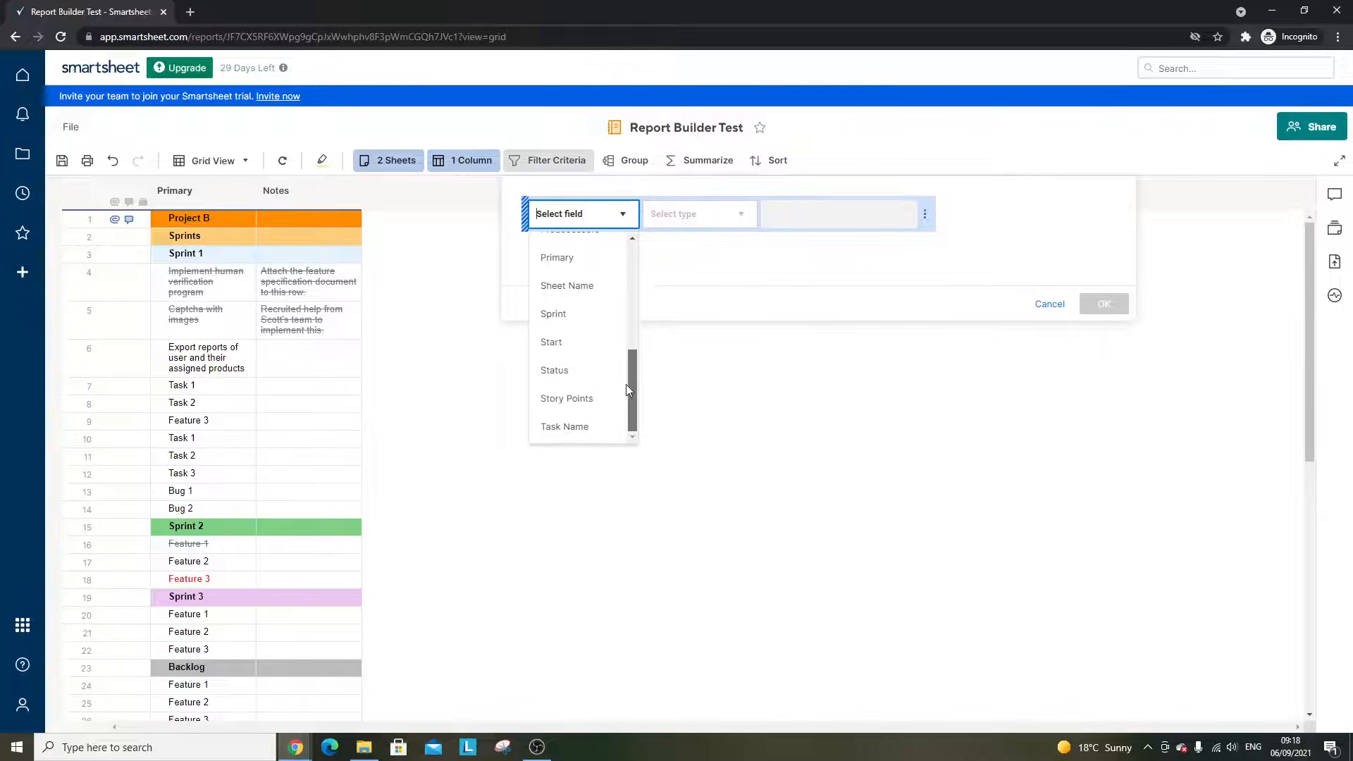
click(580, 360)
click(677, 215)
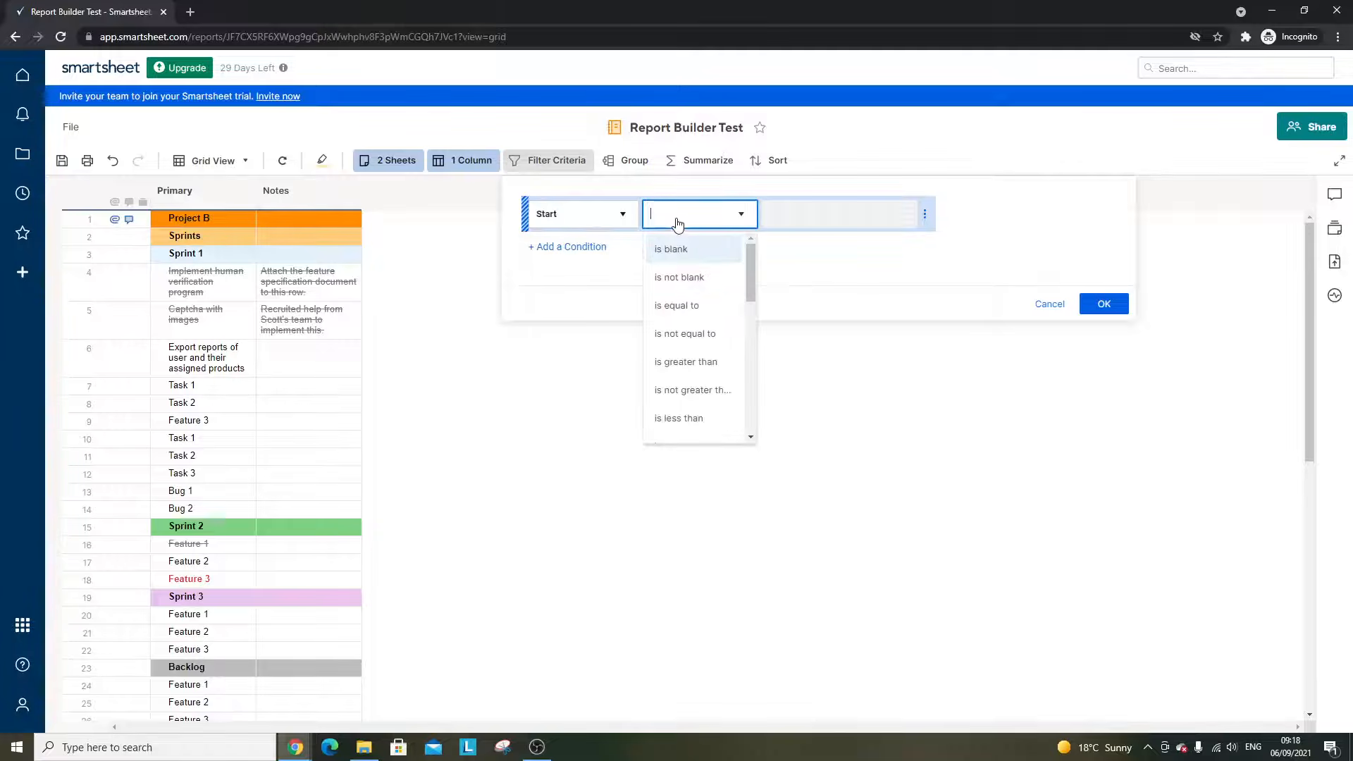
drag(750, 269, 746, 324)
click(715, 387)
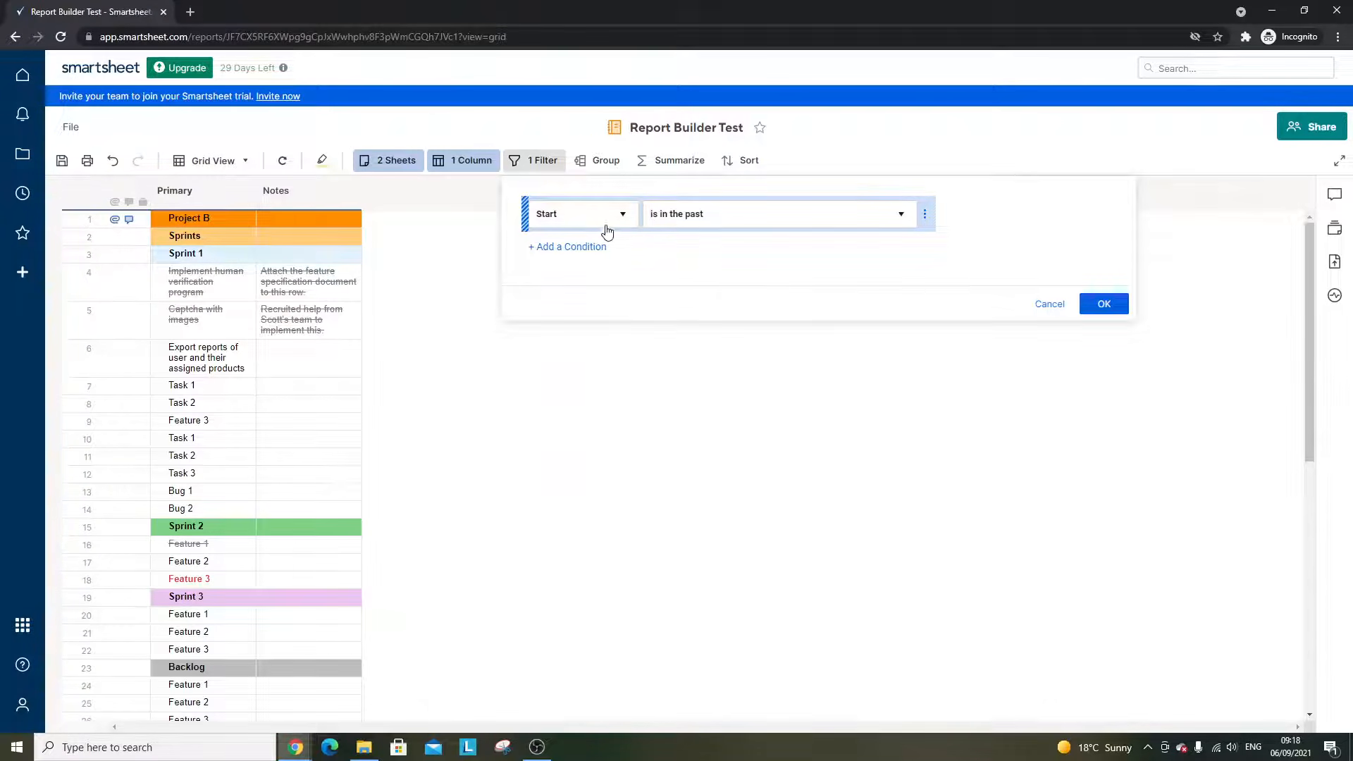
- Examine the available filter fields and the condition types offered for the Start date
click(562, 210)
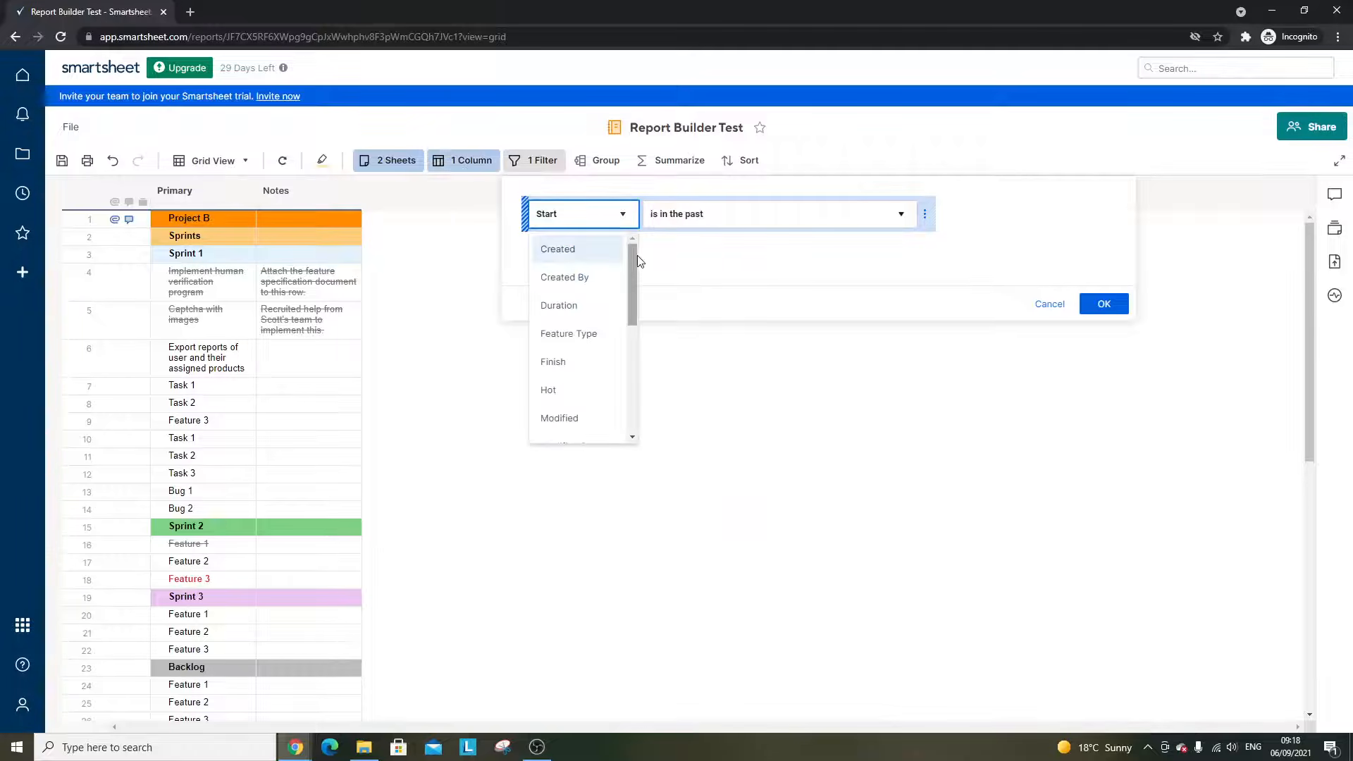
scroll(589, 272, down, 2)
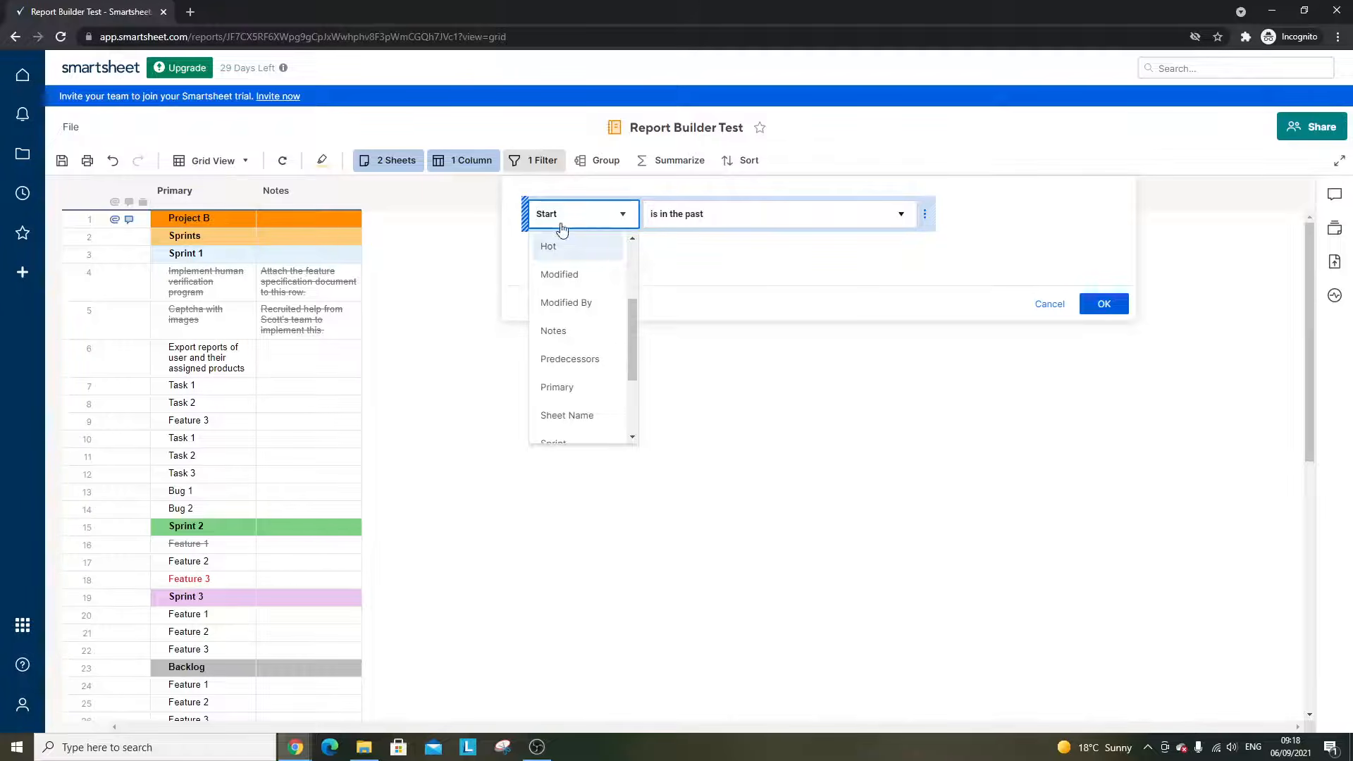
scroll(624, 338, down, 3)
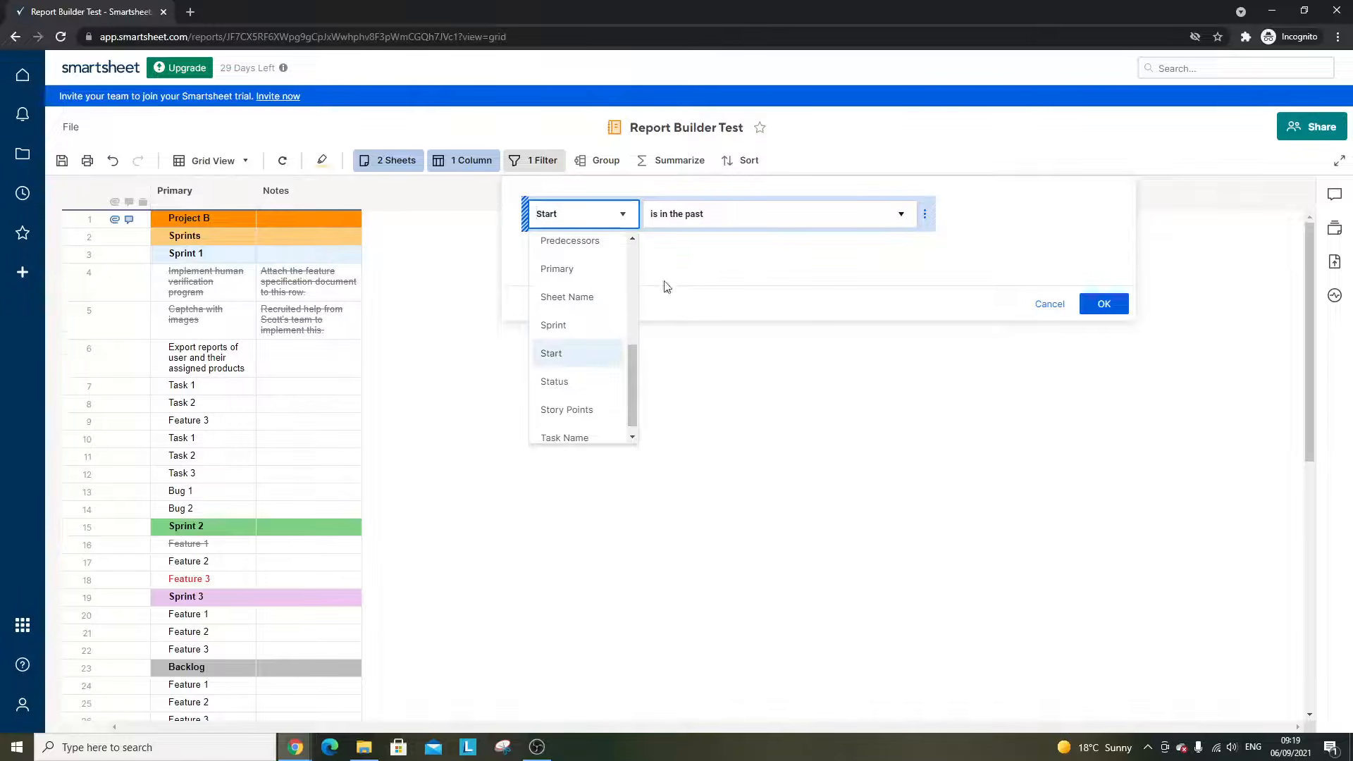
click(681, 223)
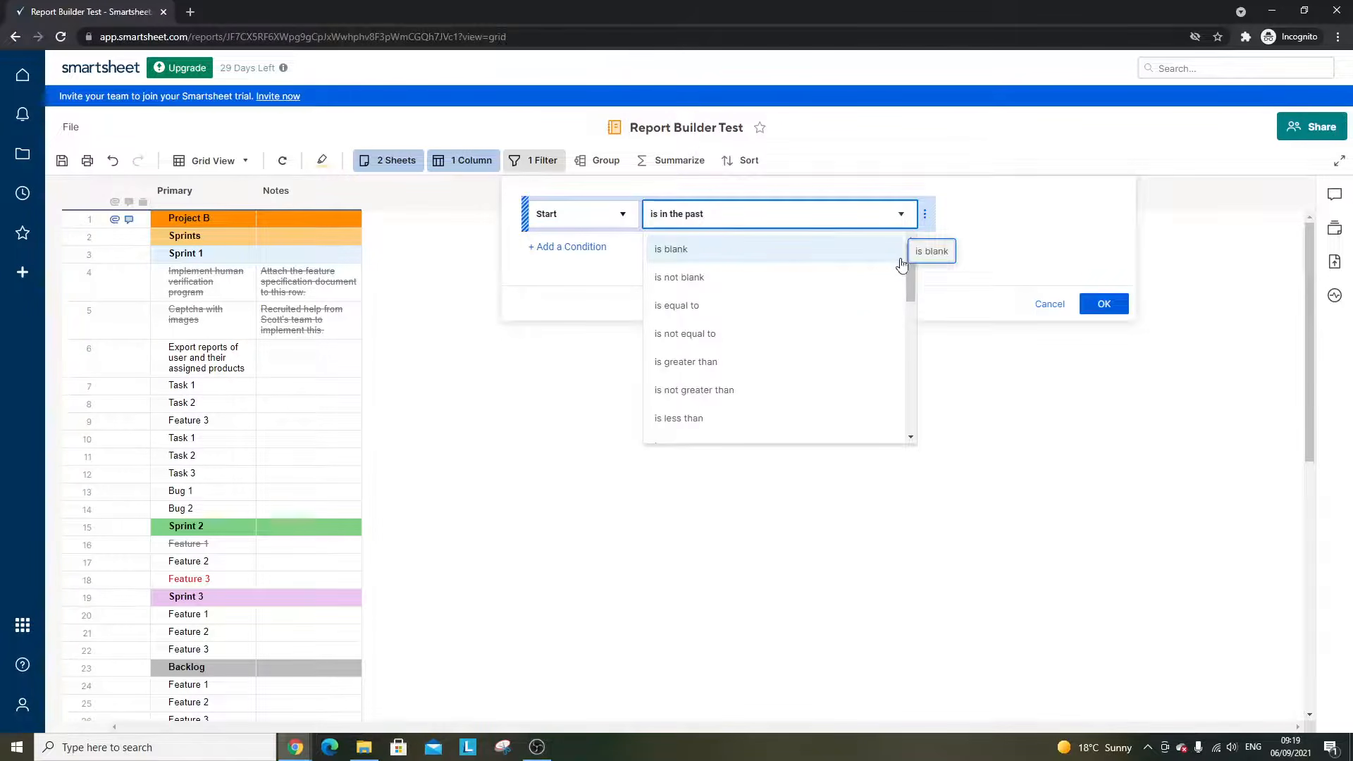
mouse_move(912, 269)
mouse_down()
mouse_move(906, 323)
mouse_move(908, 266)
mouse_up()
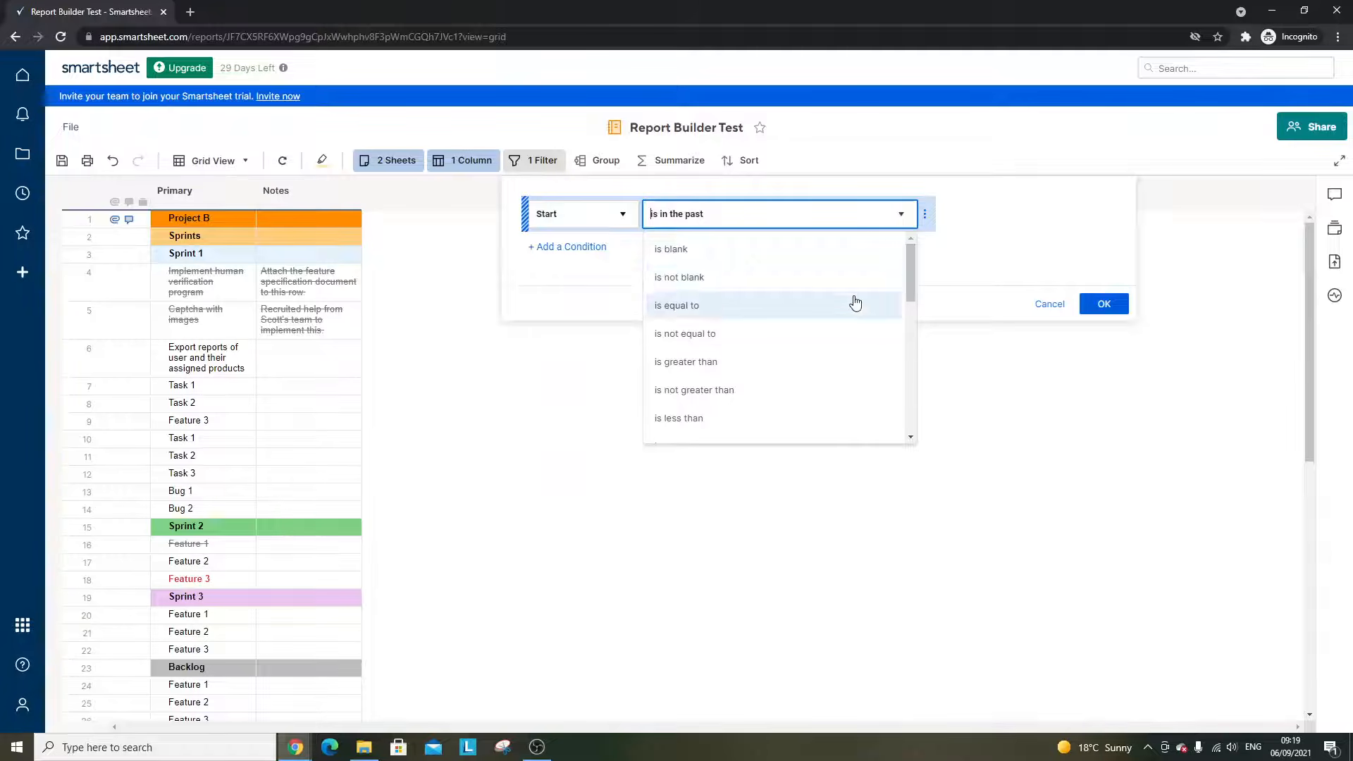
scroll(800, 339, down, 3)
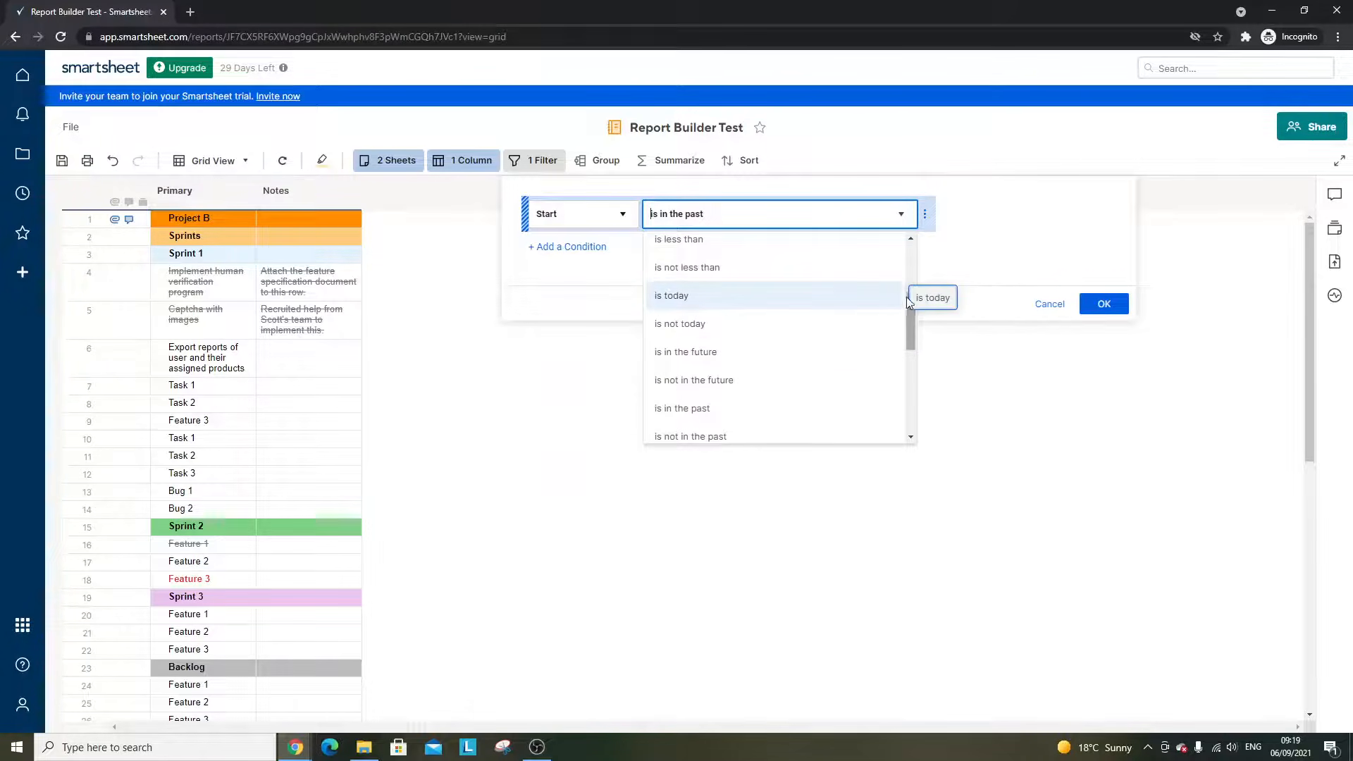
scroll(776, 348, down, 2)
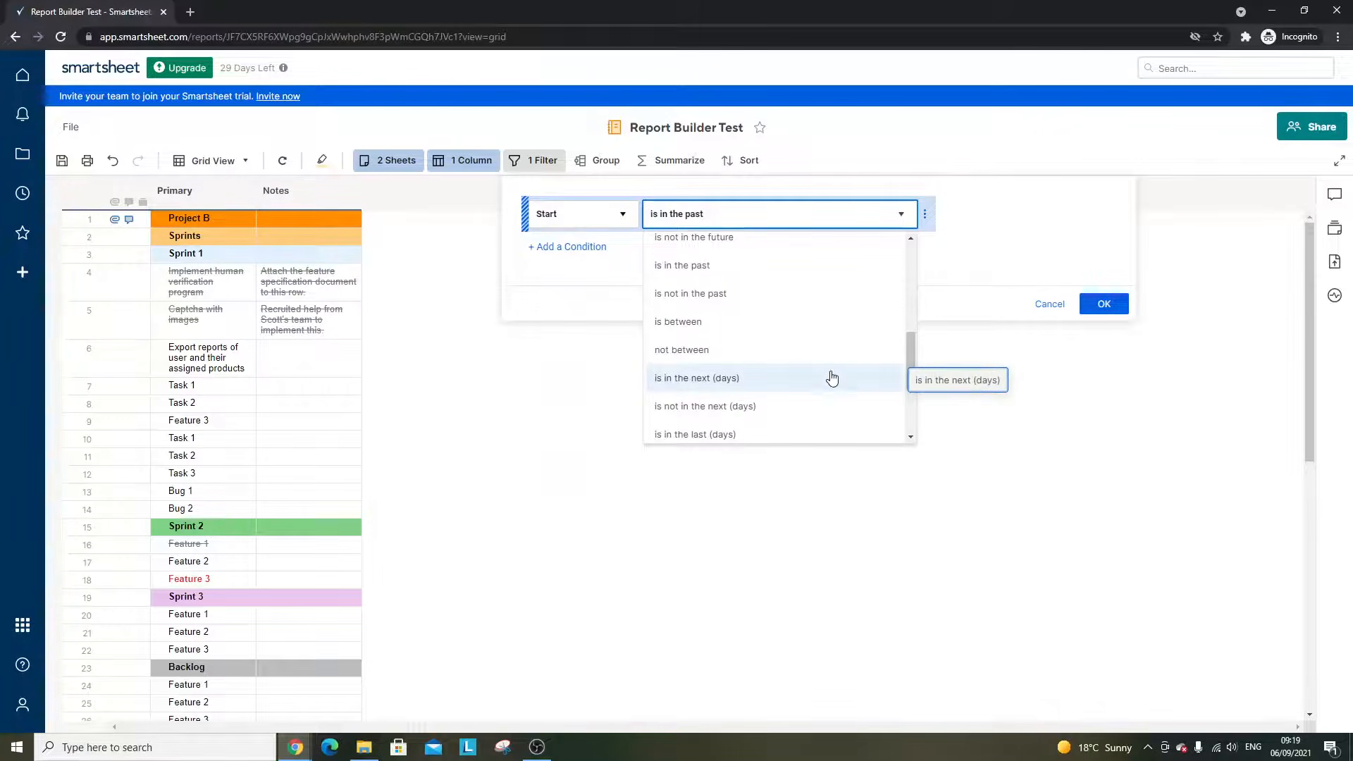
drag(910, 349, 896, 257)
- Apply the Start date filter and save the pending changes to the report
click(951, 212)
click(1085, 303)
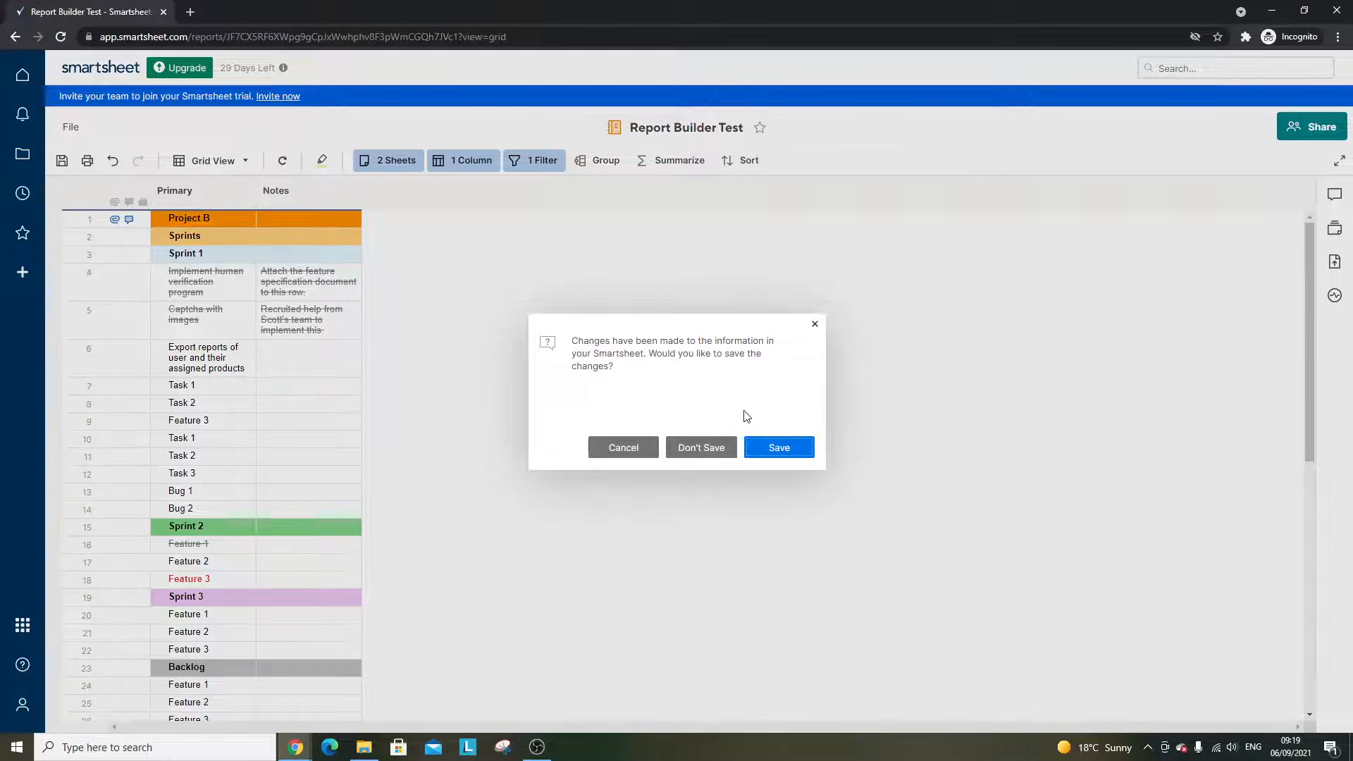
click(769, 449)
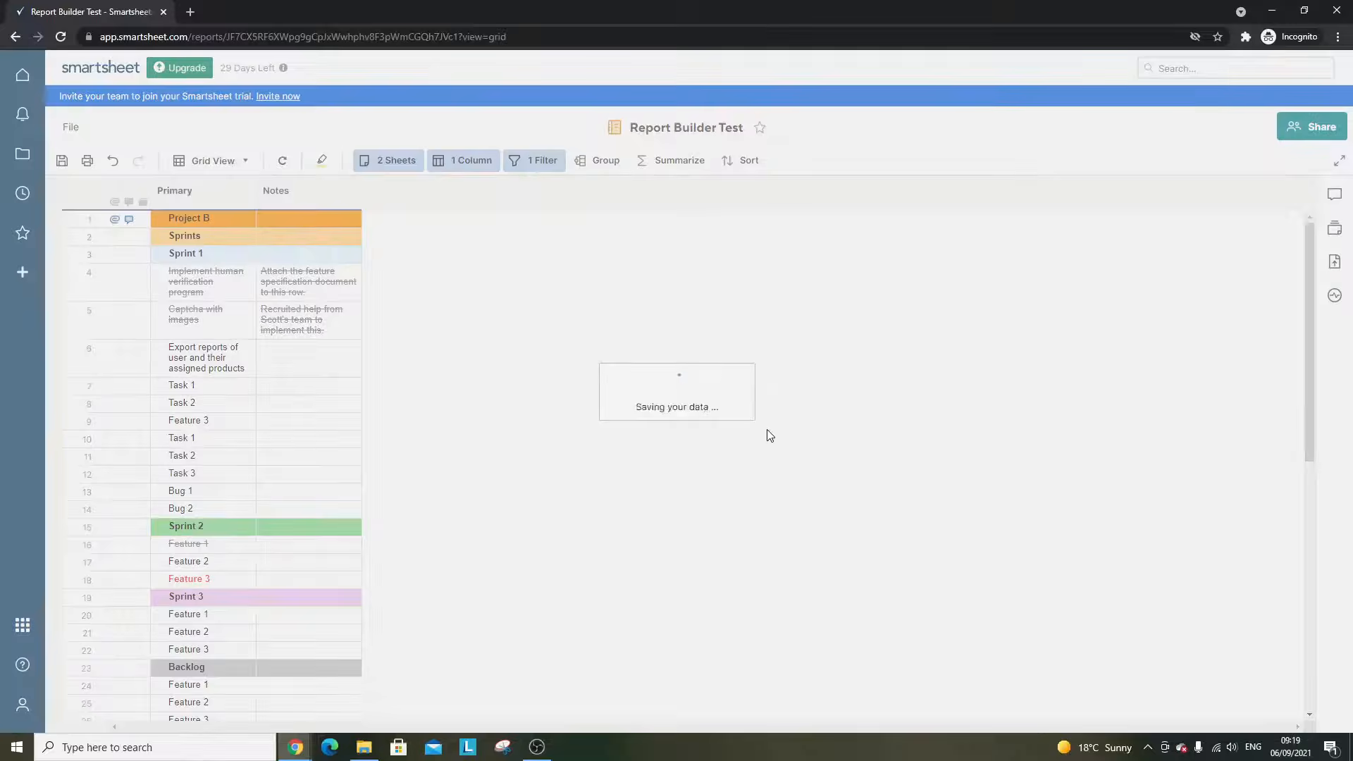
click(395, 161)
click(769, 367)
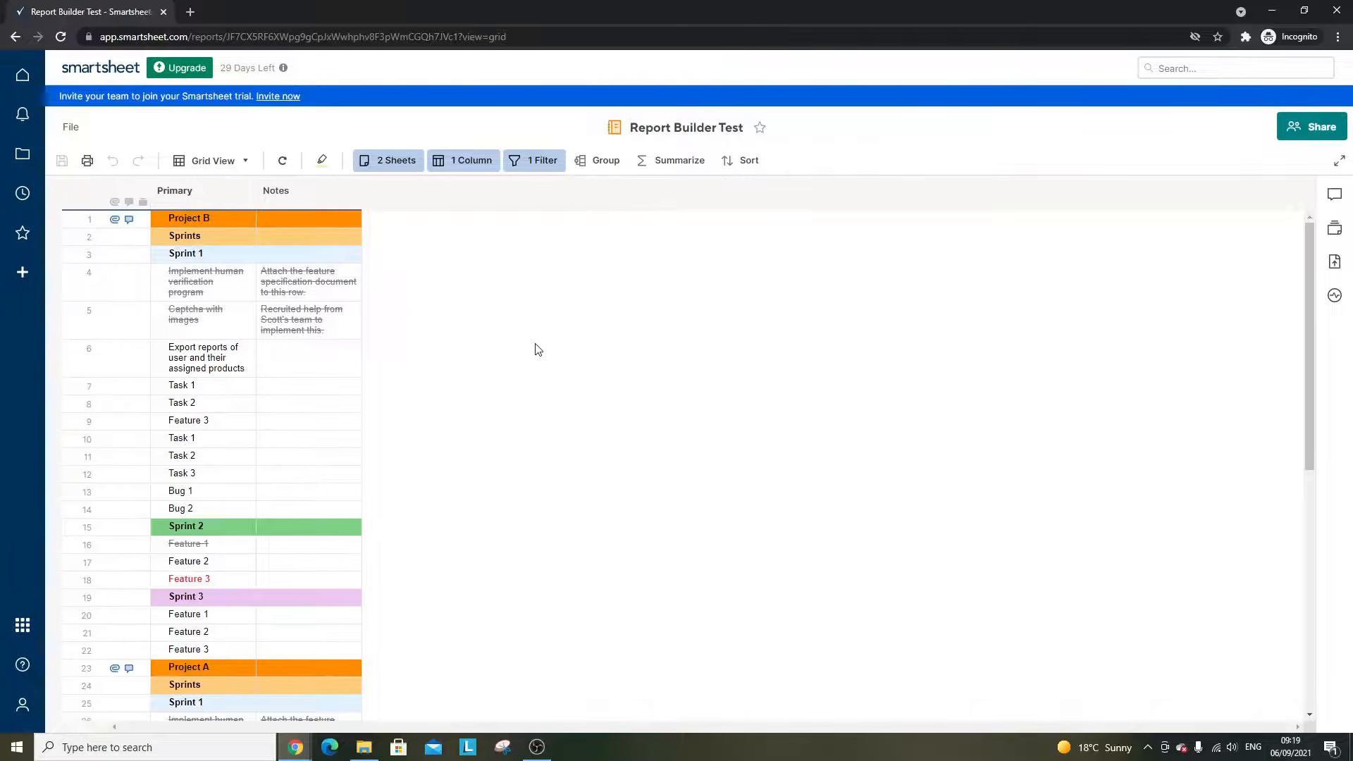
- Group the report rows by Sheet Name in ascending order
click(599, 159)
click(677, 229)
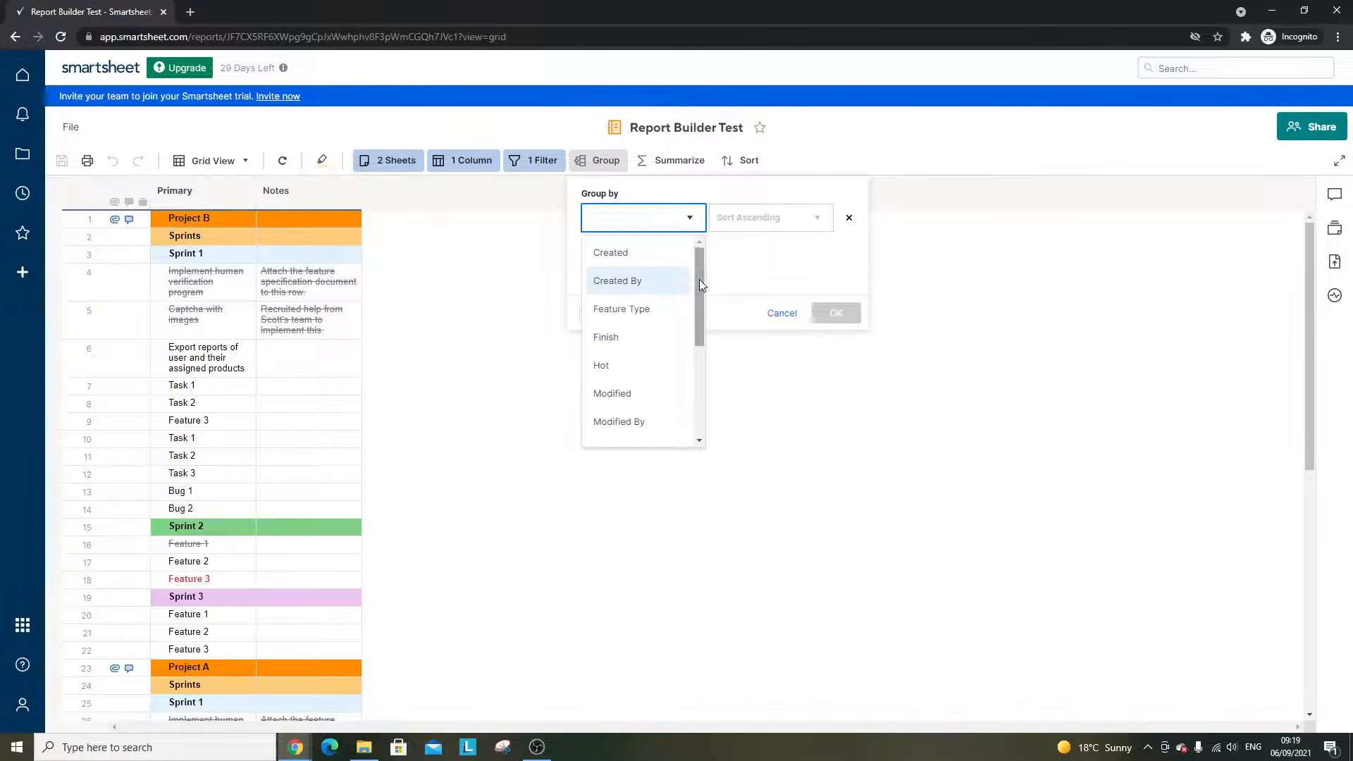
drag(699, 279, 640, 393)
click(620, 318)
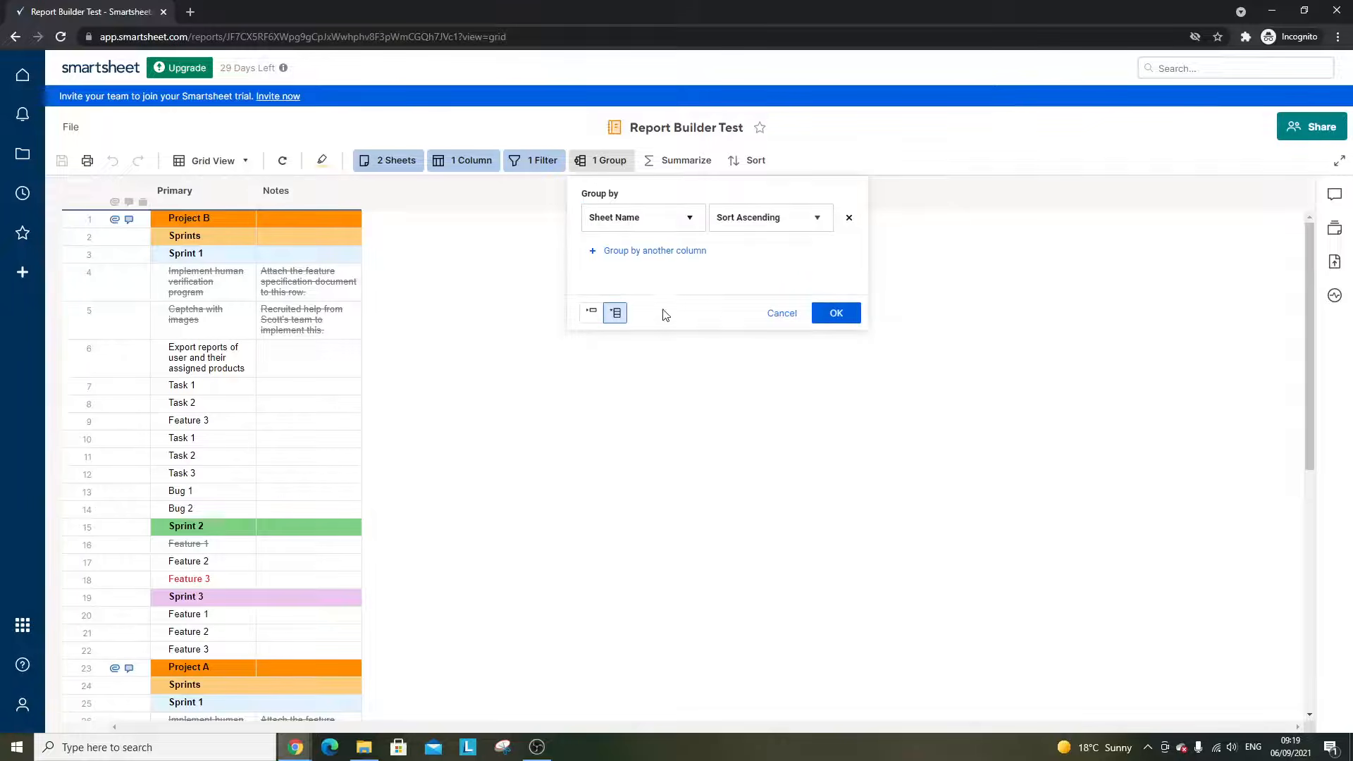
click(836, 312)
scroll(362, 322, down, 4)
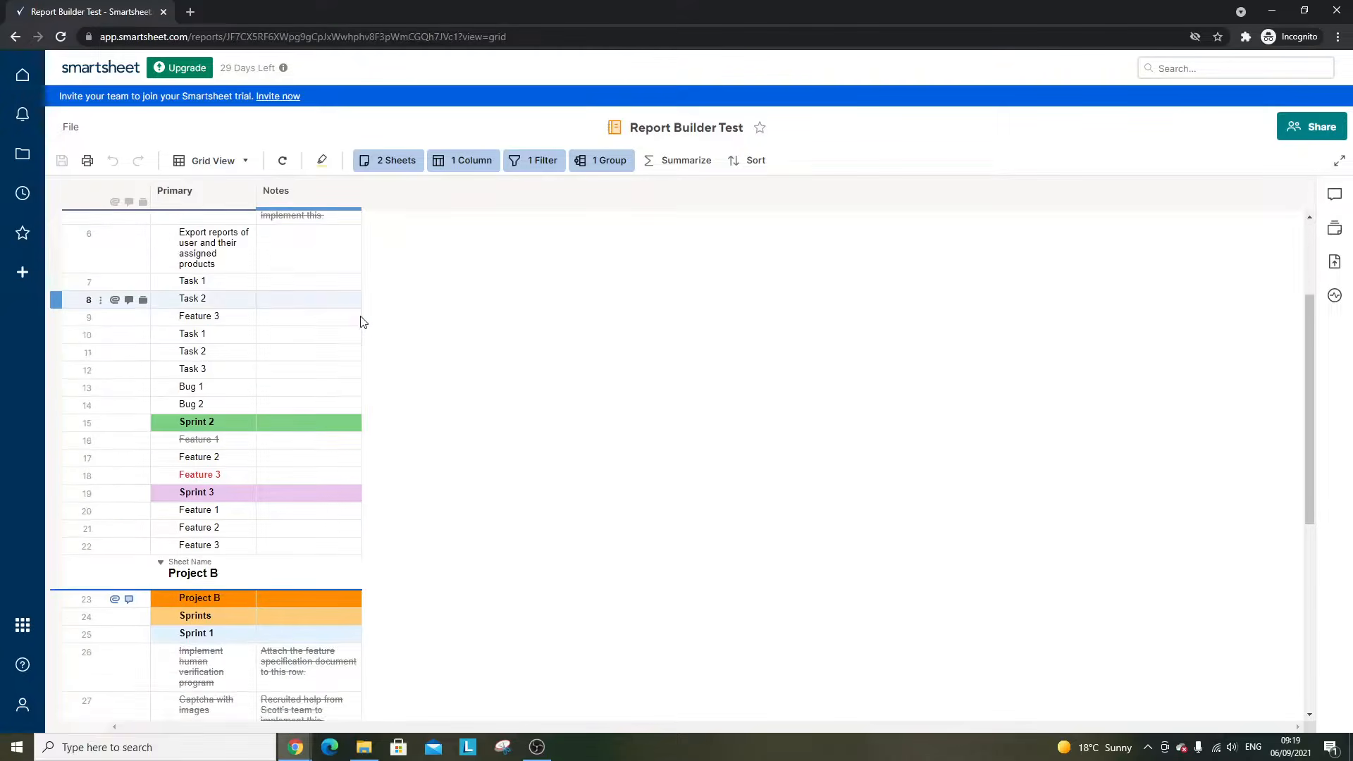
scroll(362, 322, up, 4)
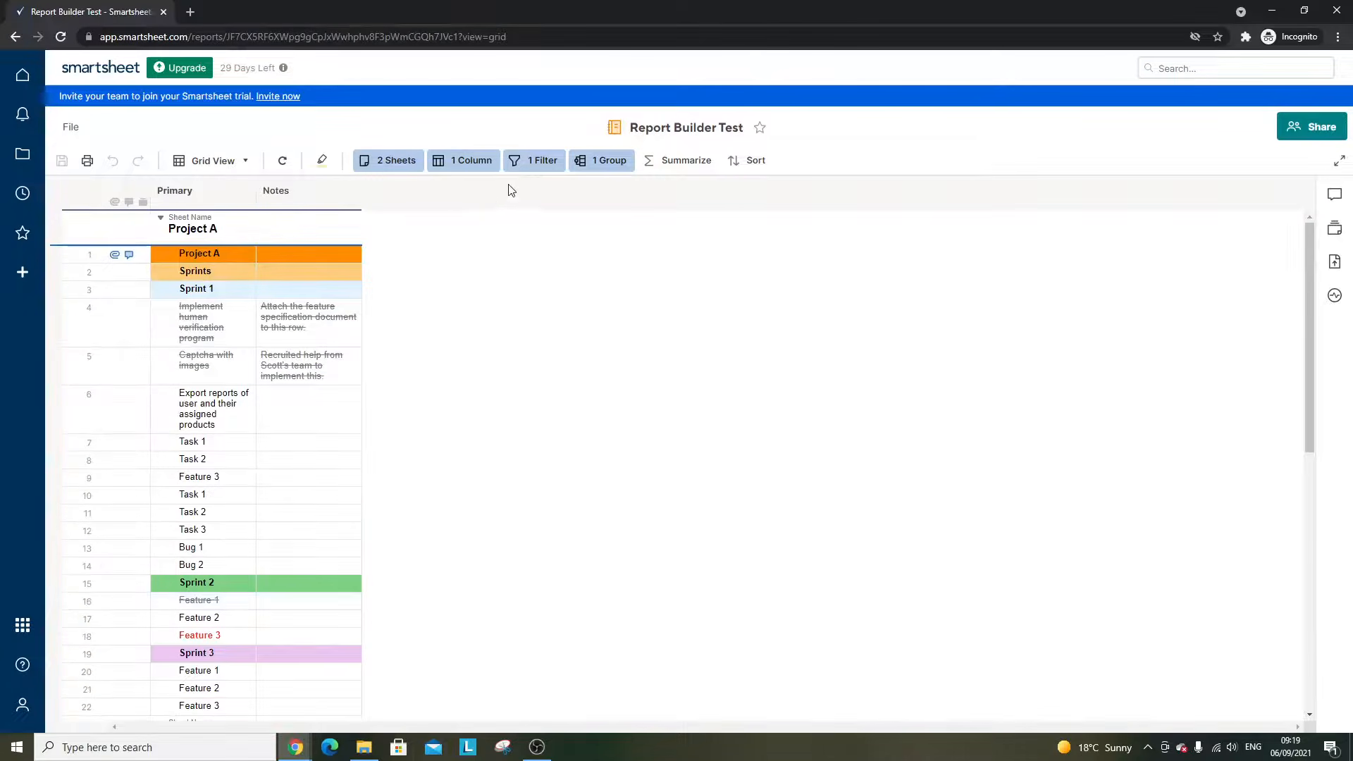
- Review the report's current filter condition and its selection of displayed columns without changing them
click(526, 161)
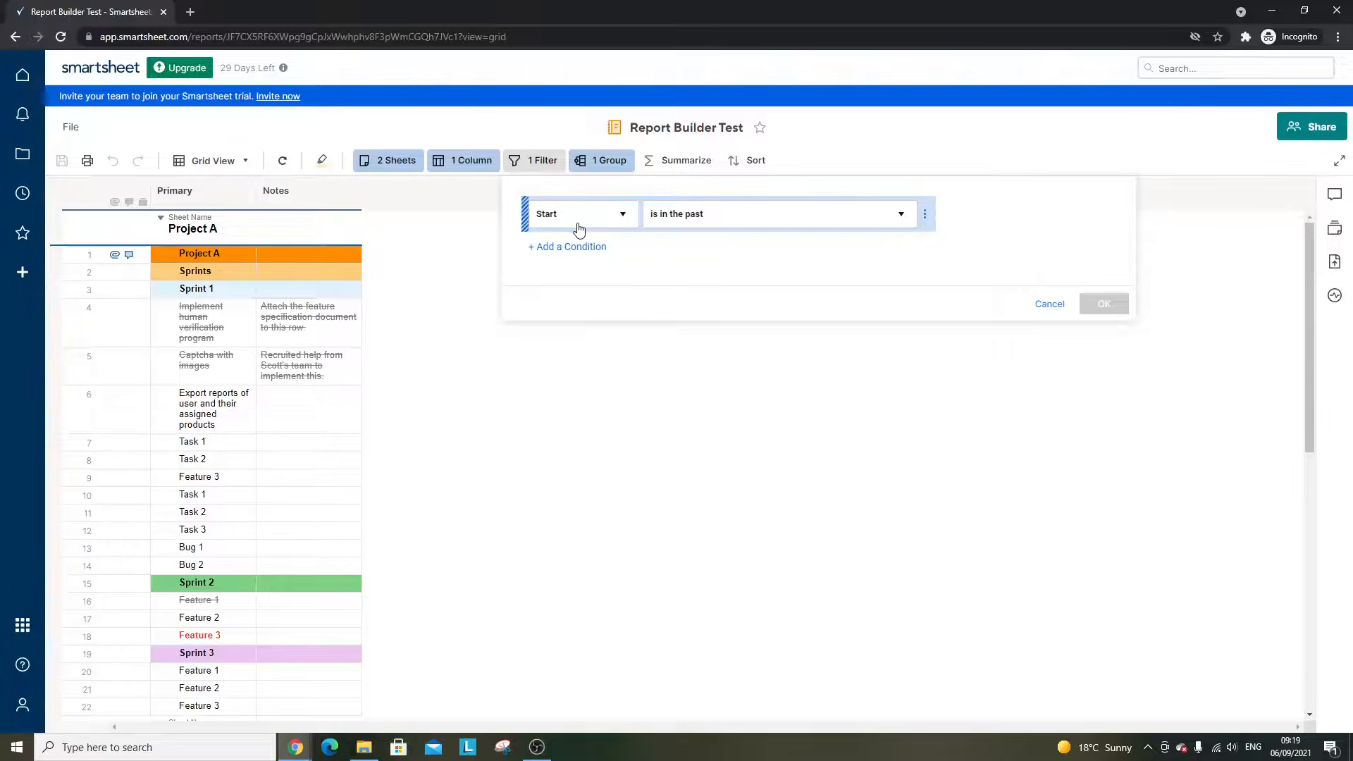
click(458, 161)
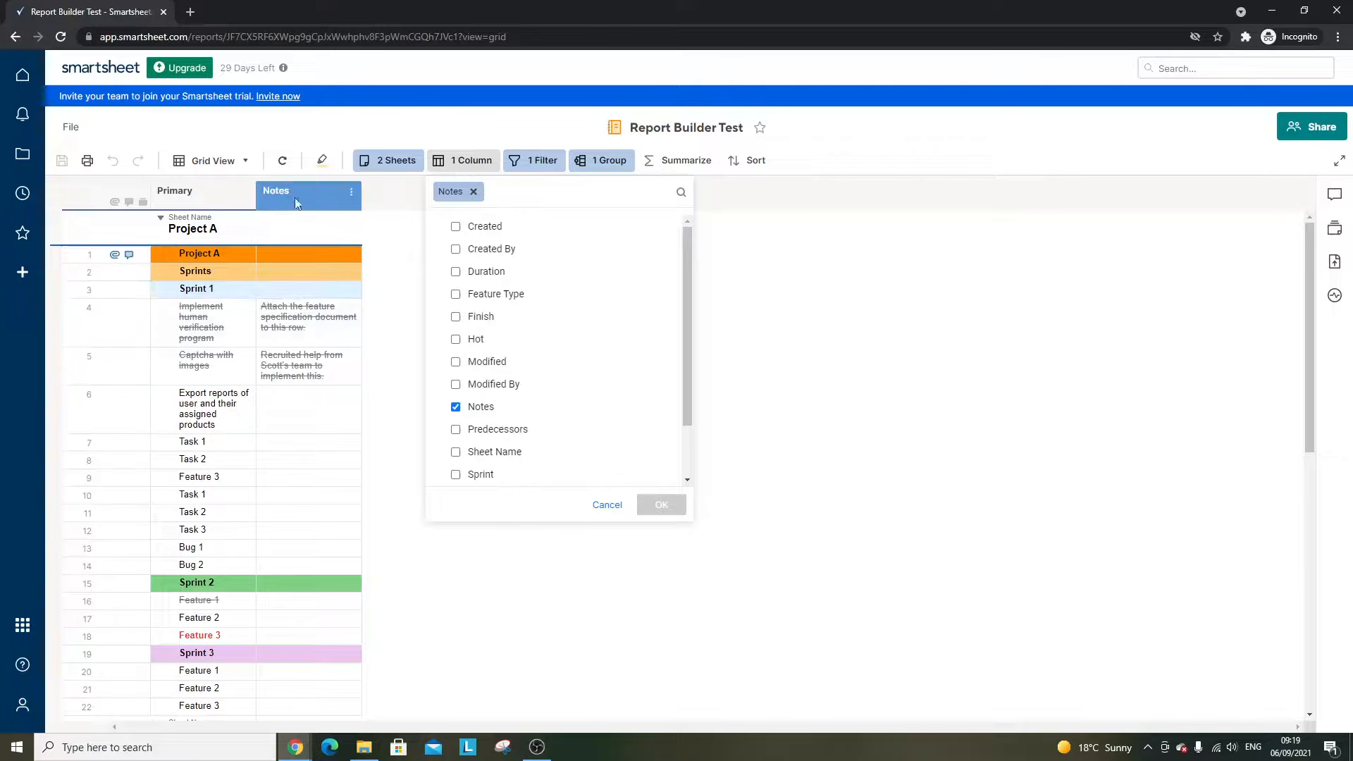
click(299, 395)
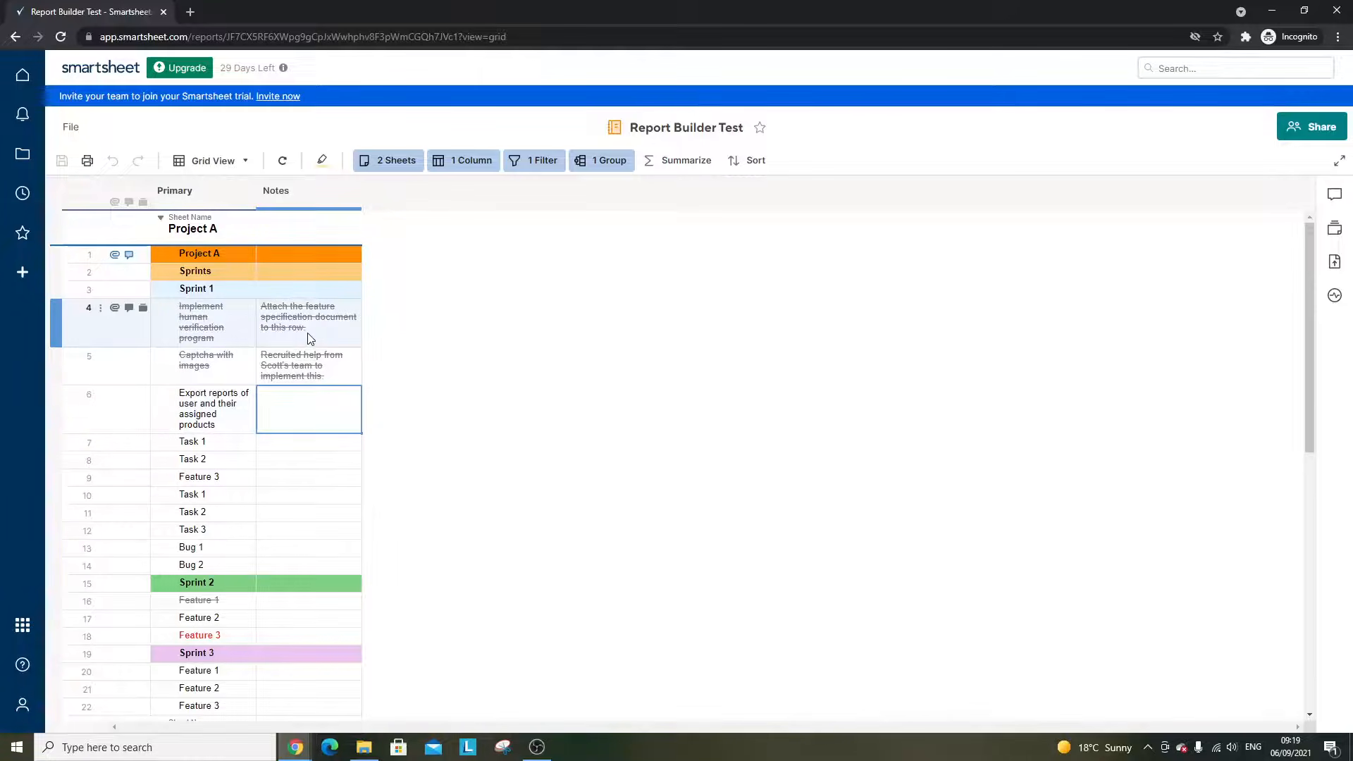
click(213, 413)
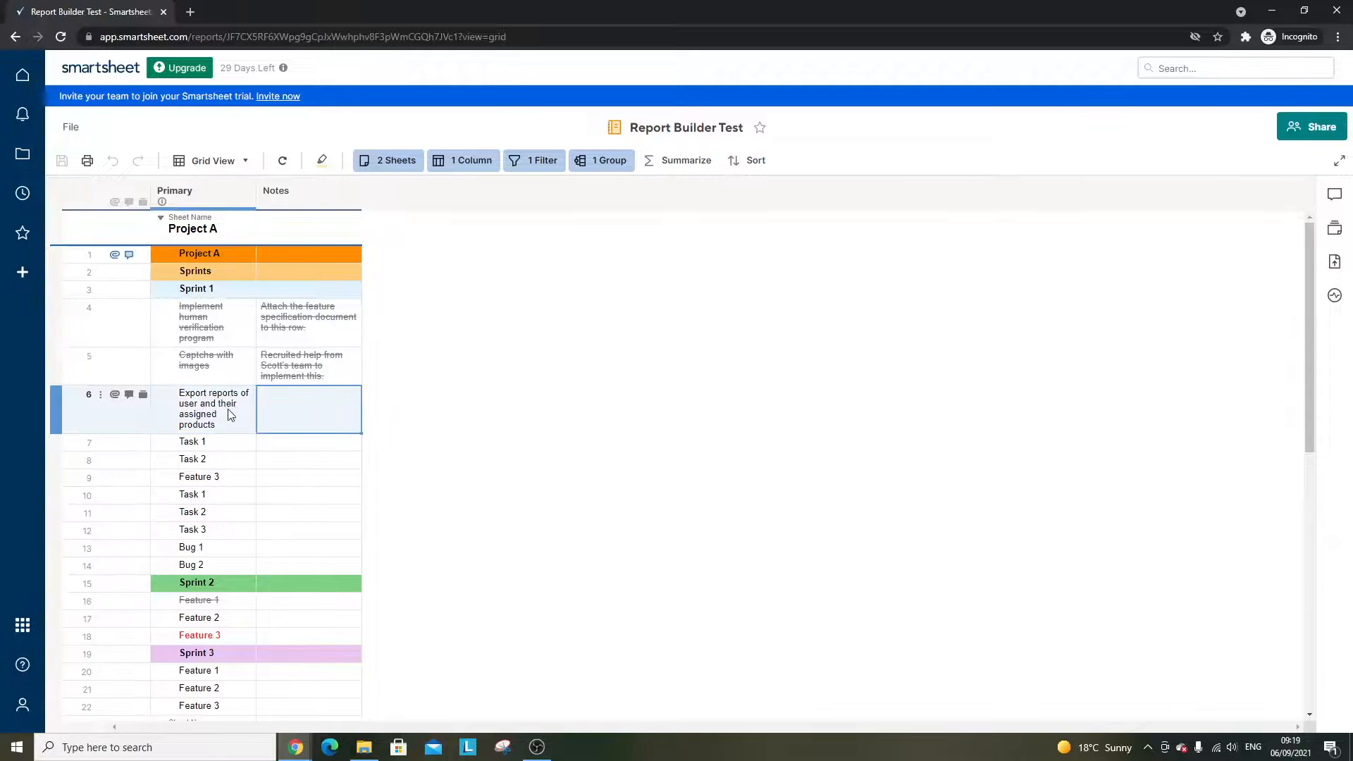
click(328, 414)
click(237, 413)
click(293, 408)
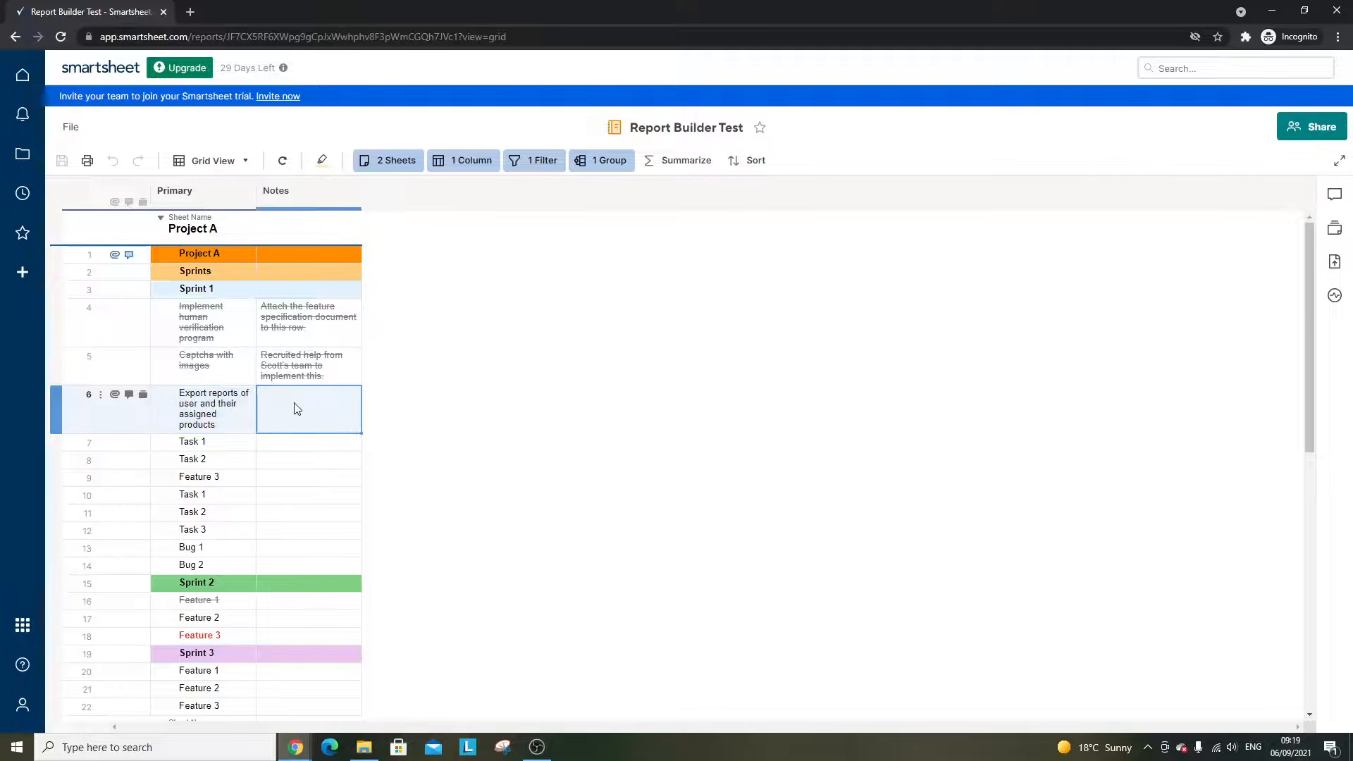
click(234, 408)
click(292, 410)
click(244, 417)
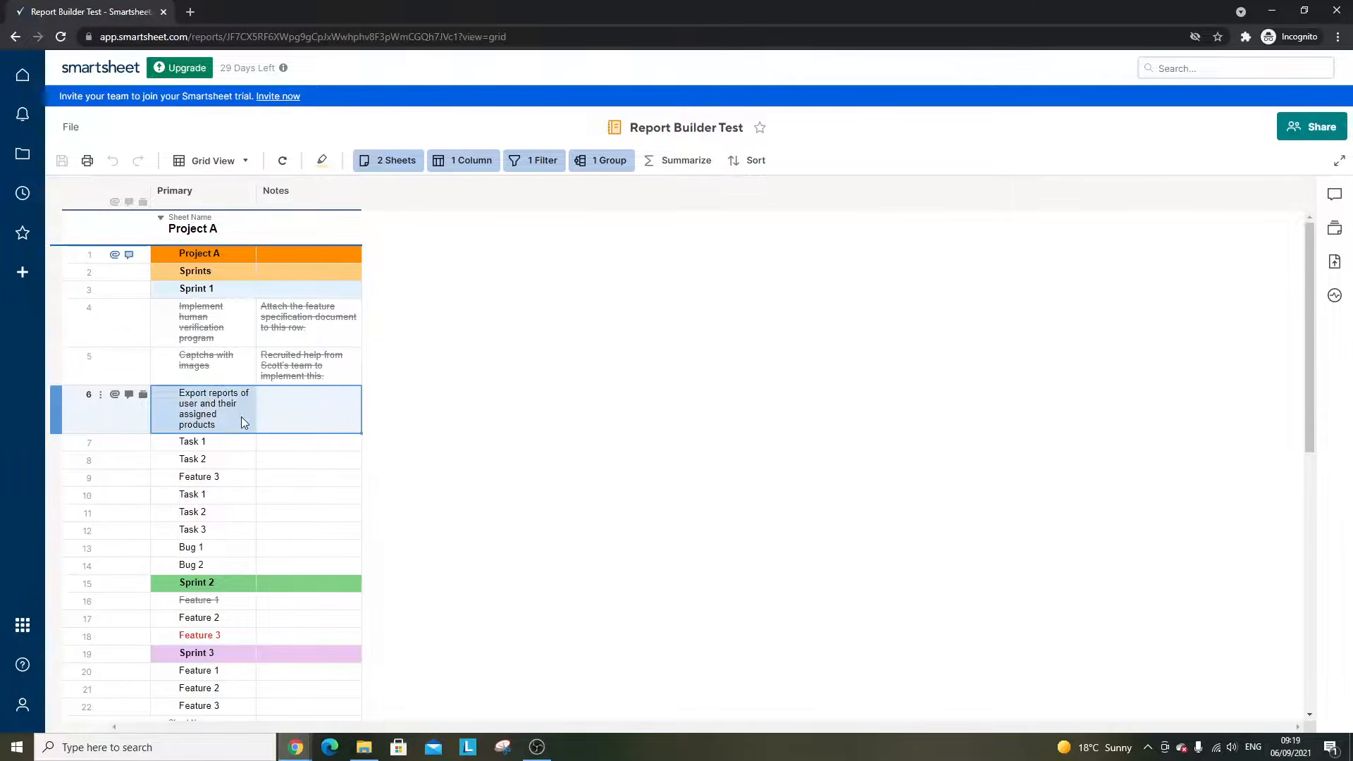
click(272, 417)
click(245, 409)
click(327, 403)
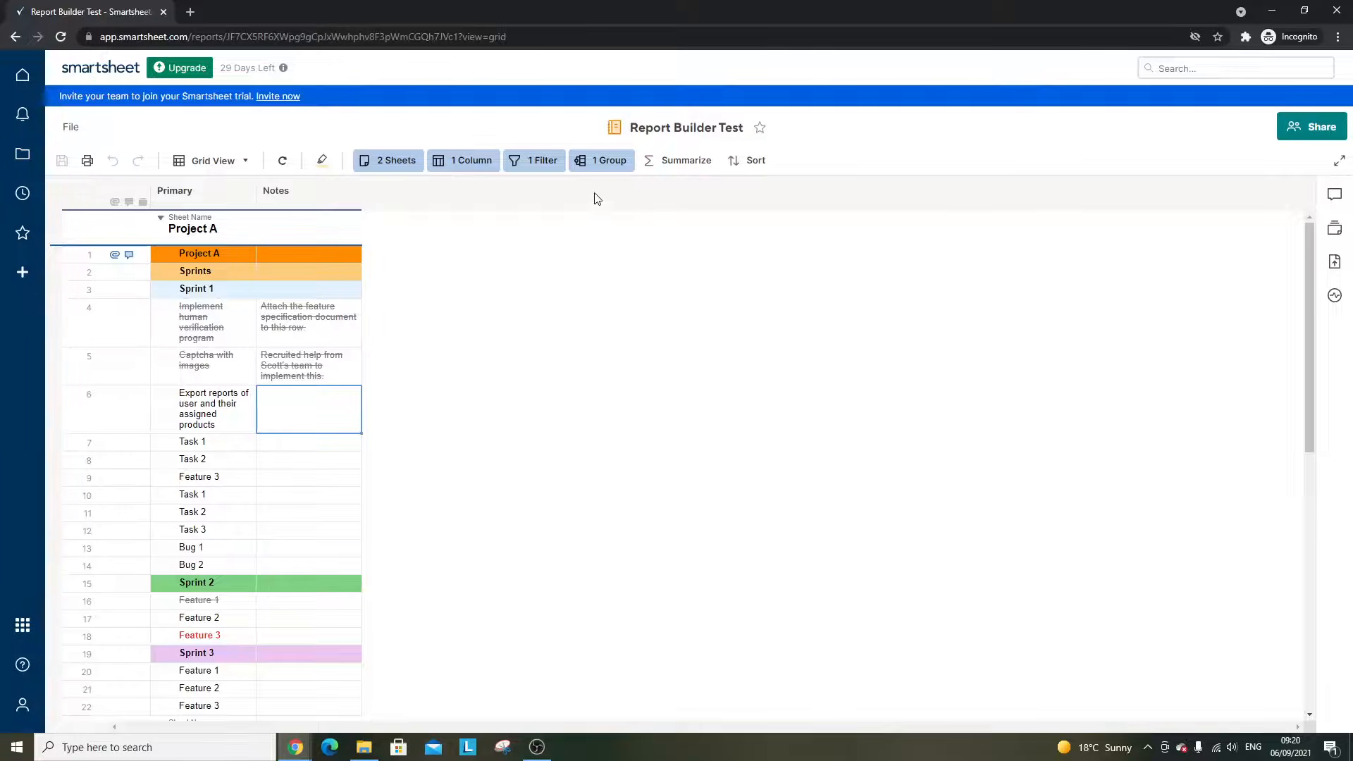
- Open the Project A sheet to check its Task Name column, and return to the Report Builder Test report to compare the Primary column
click(23, 155)
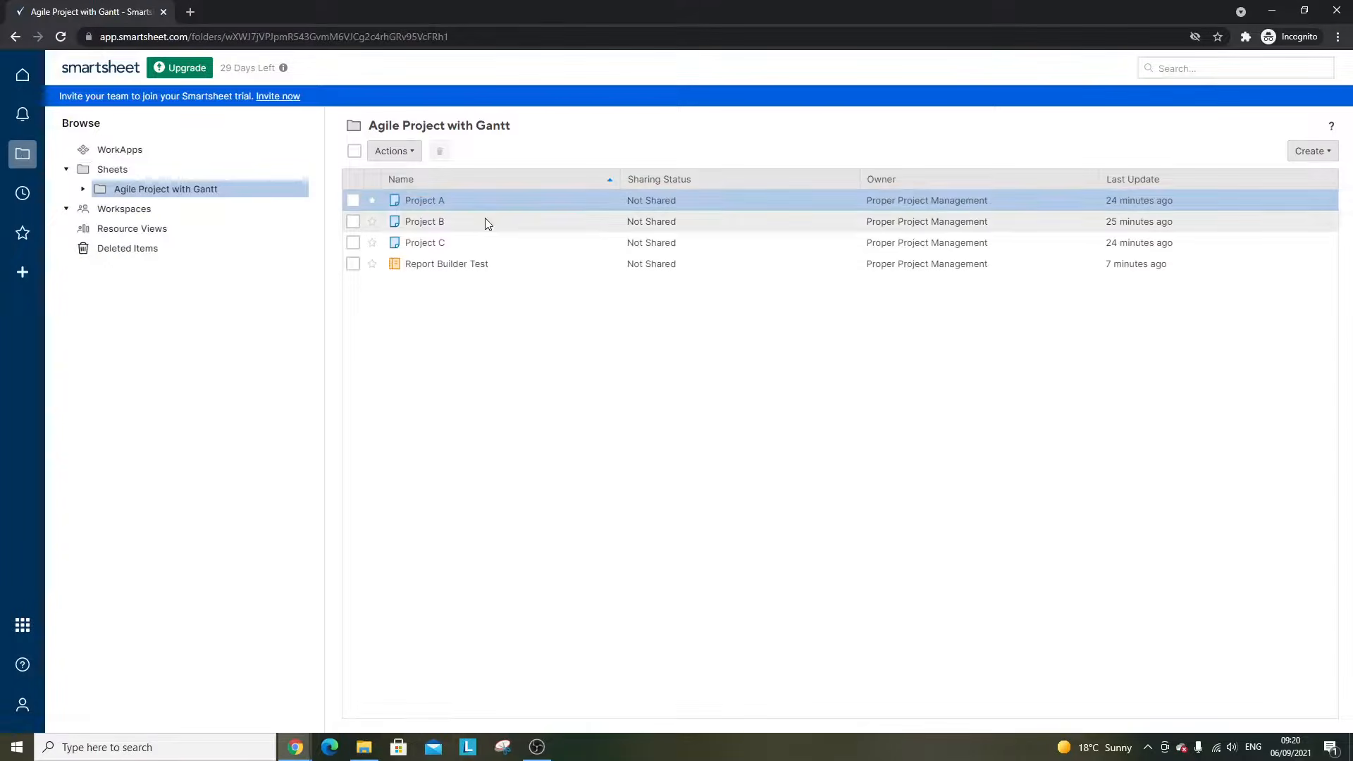
click(433, 200)
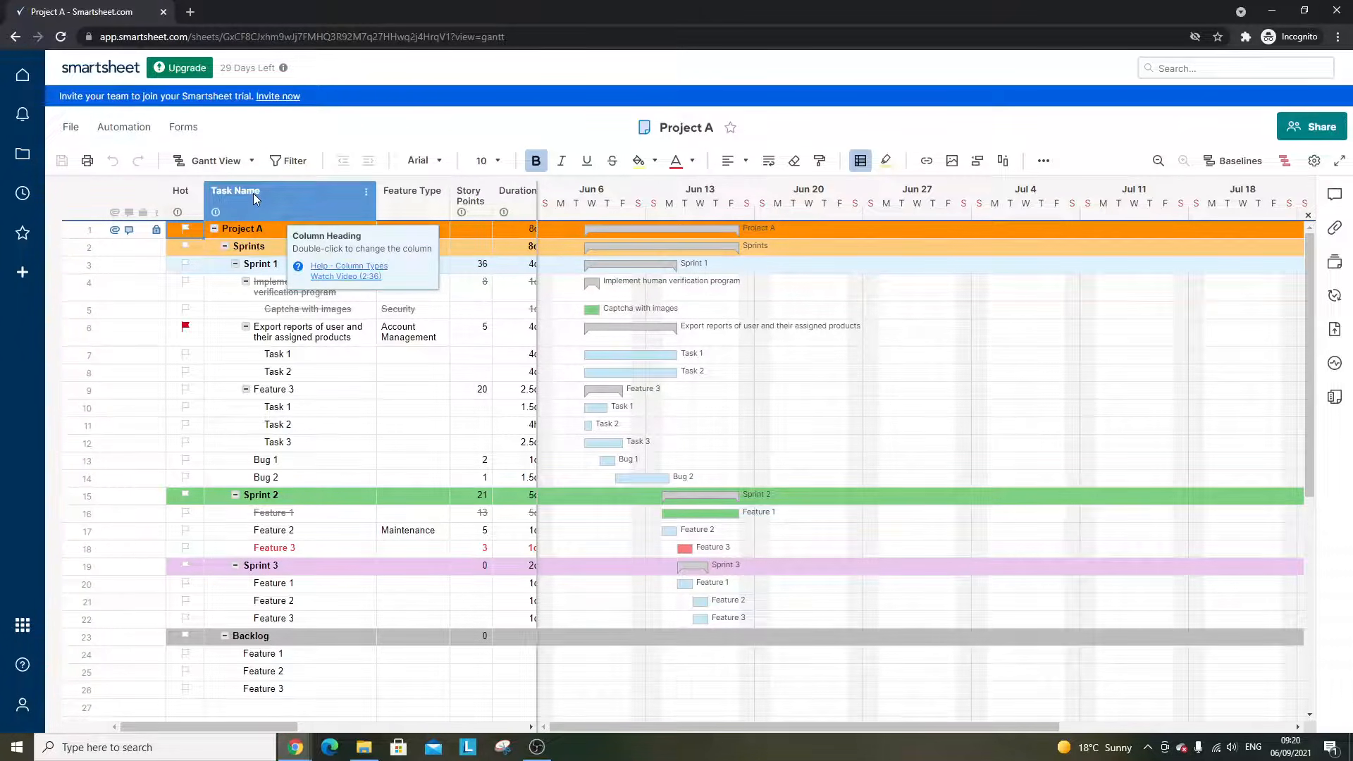
click(15, 37)
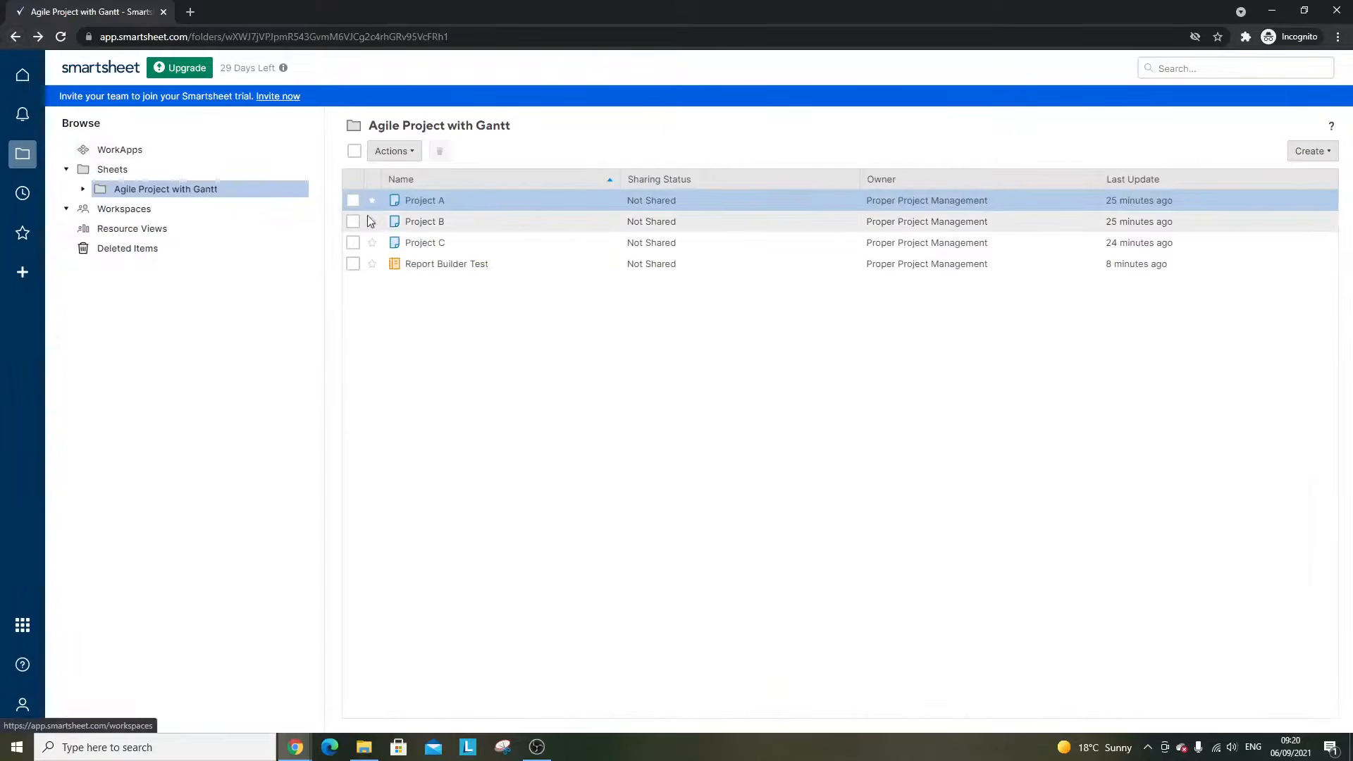
click(432, 265)
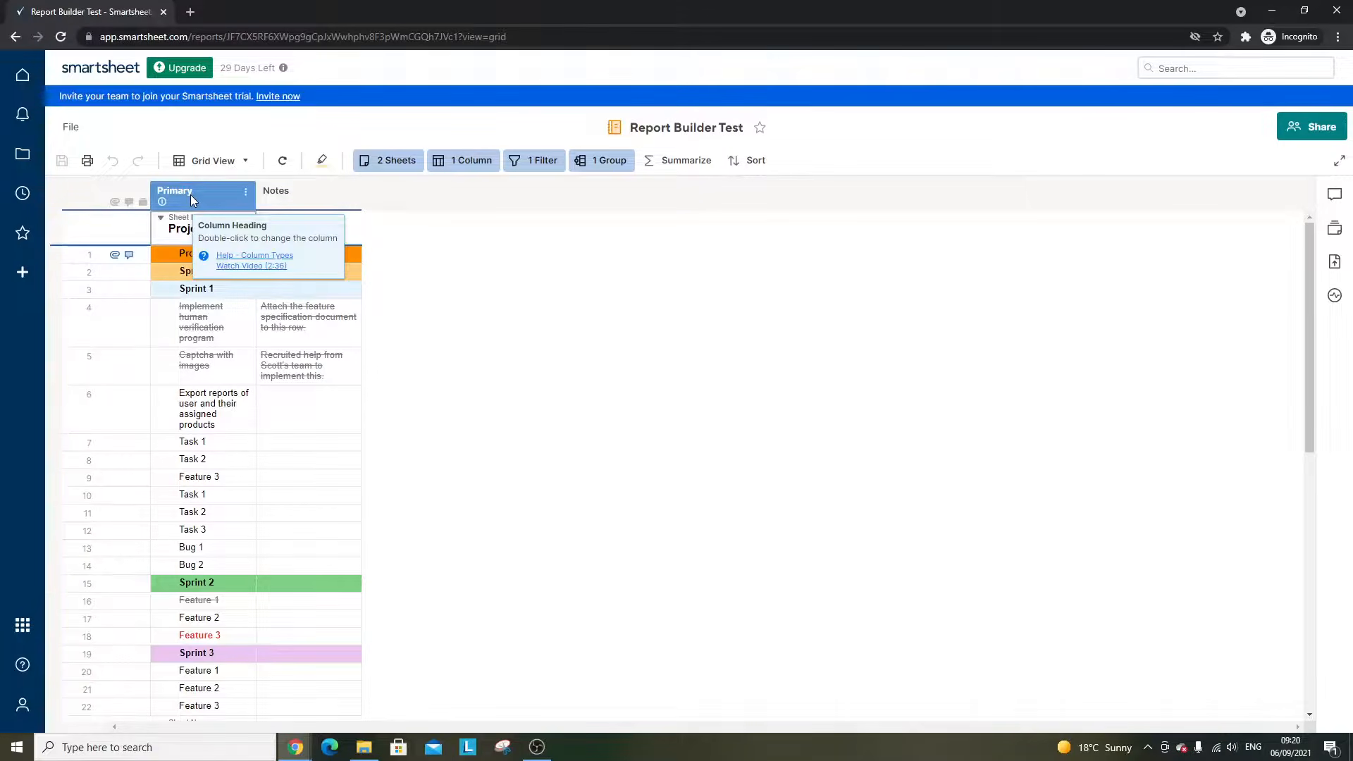
- Reopen the Project A sheet and examine the Task Name column's entries, available column commands and primary column description
click(15, 37)
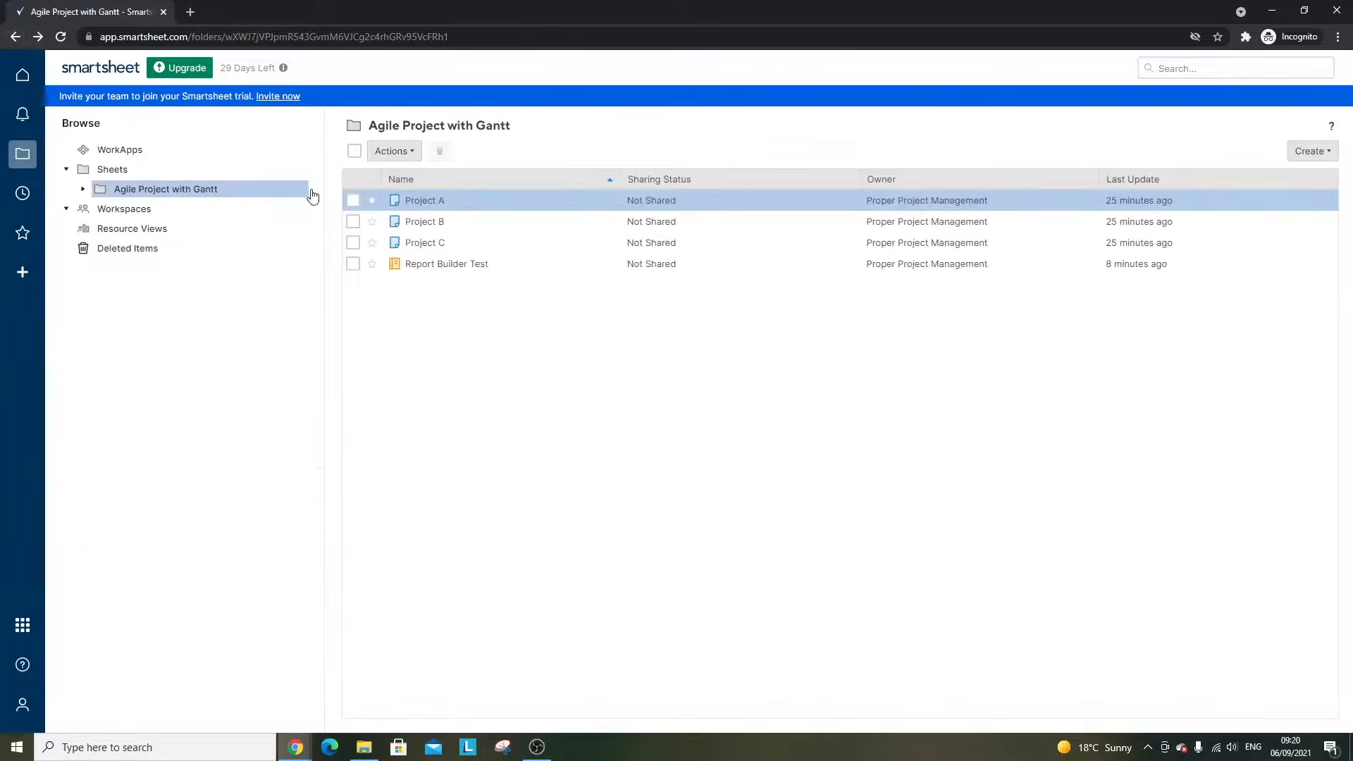
click(416, 201)
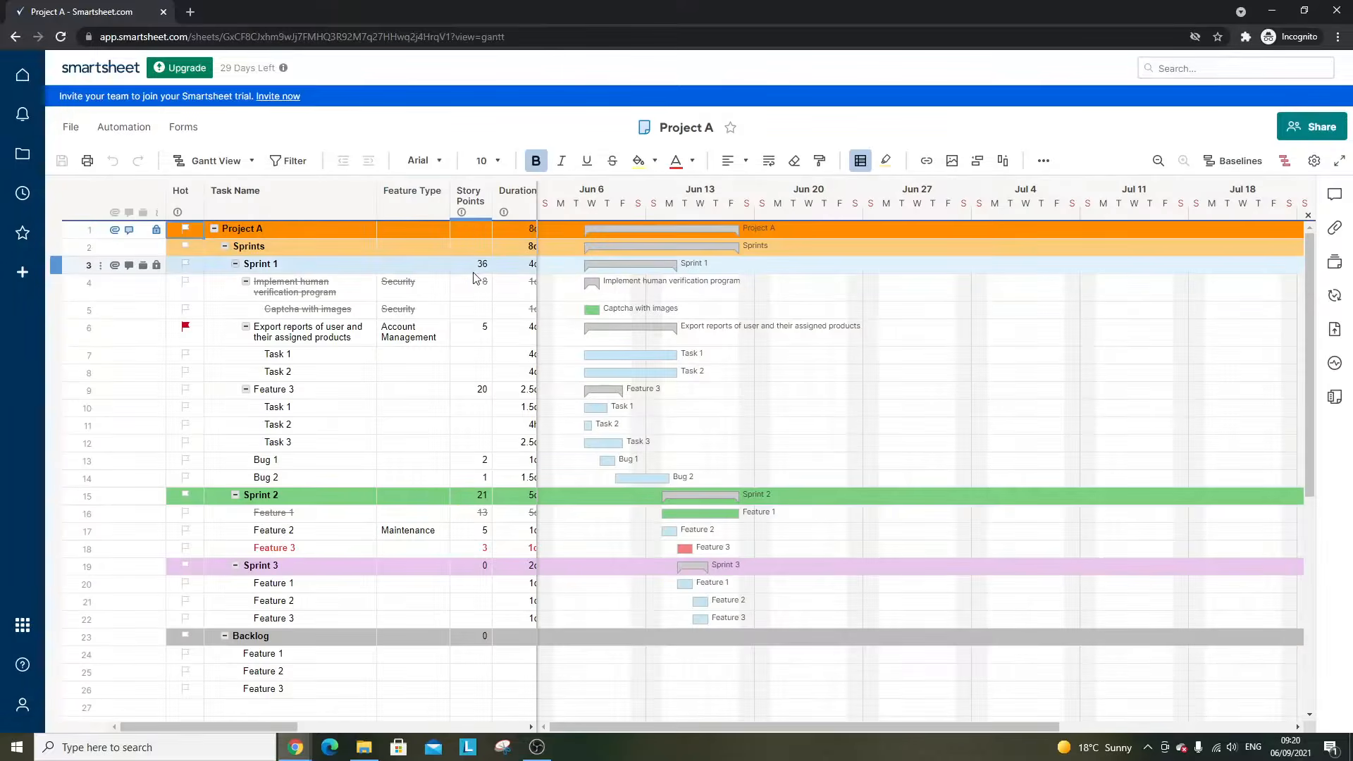
click(291, 204)
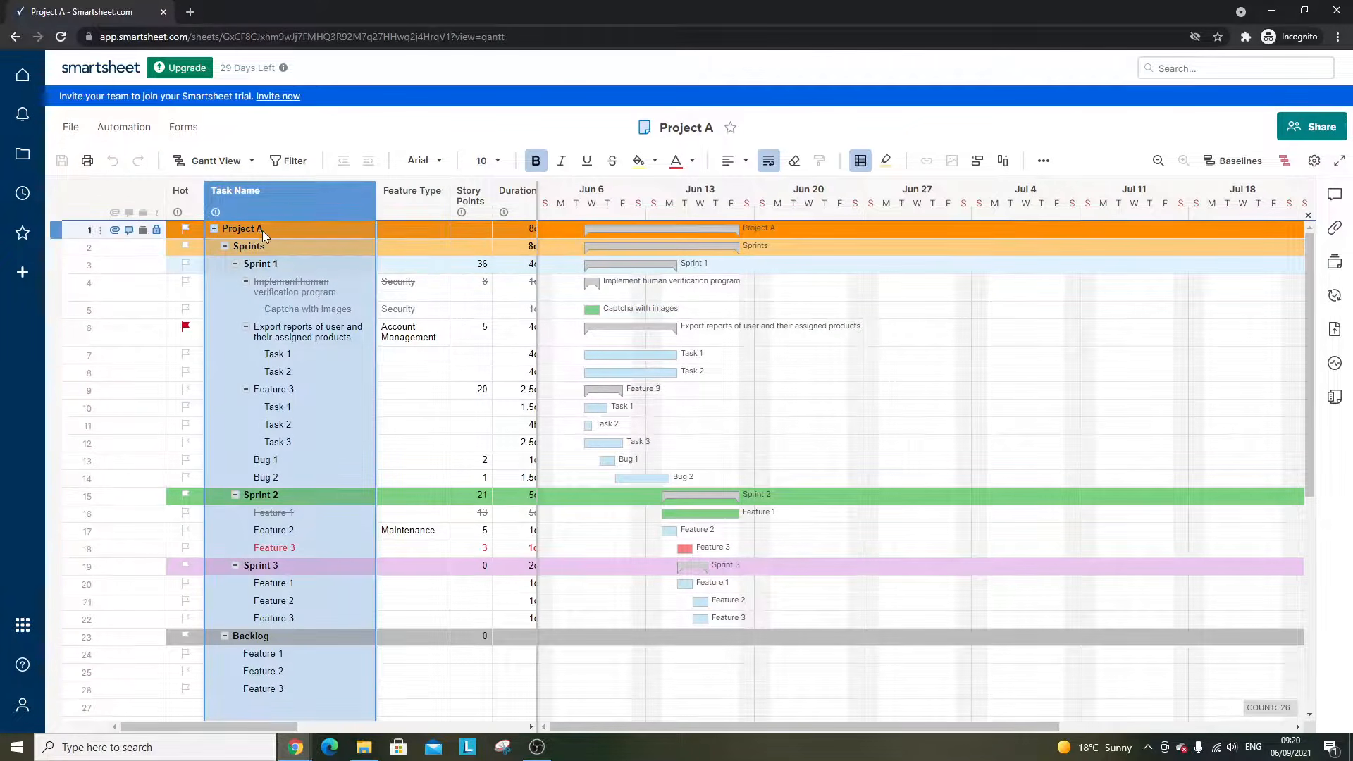
drag(261, 265, 282, 694)
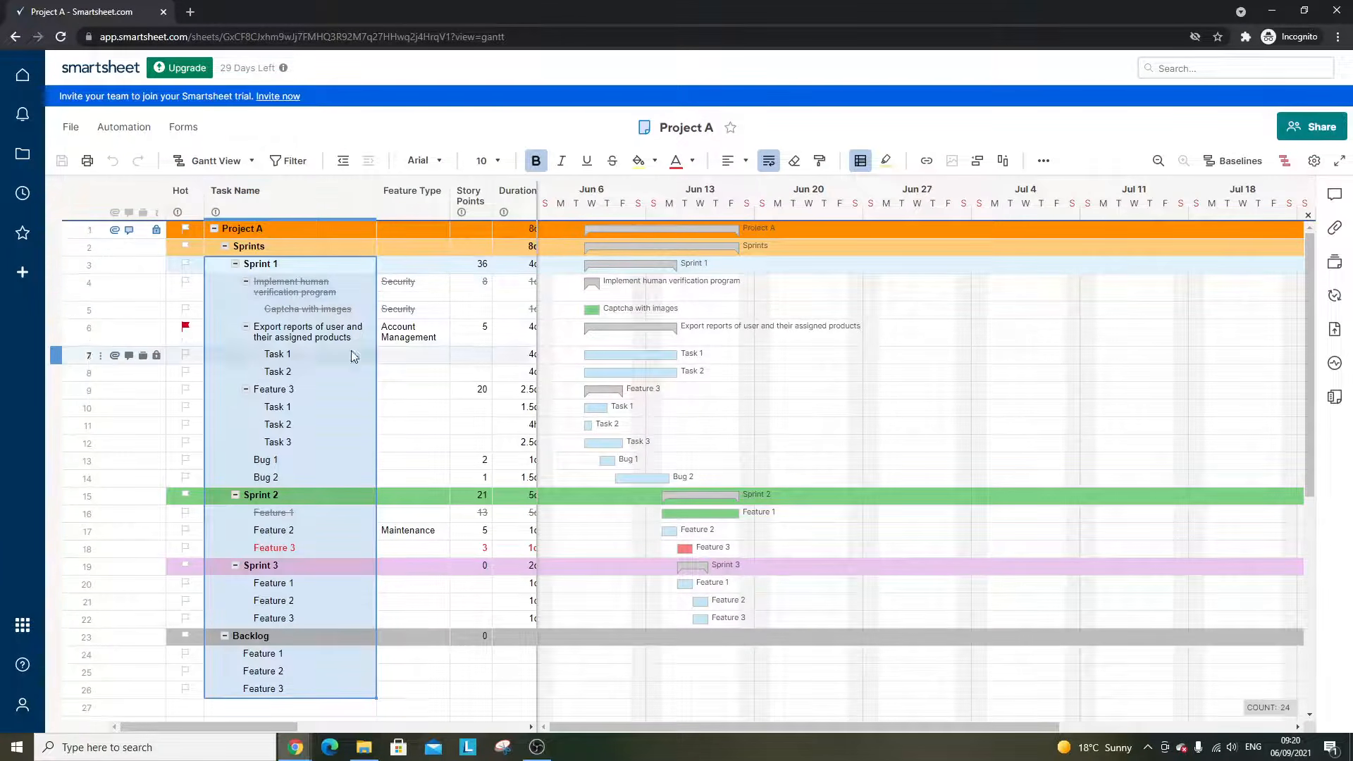
click(428, 297)
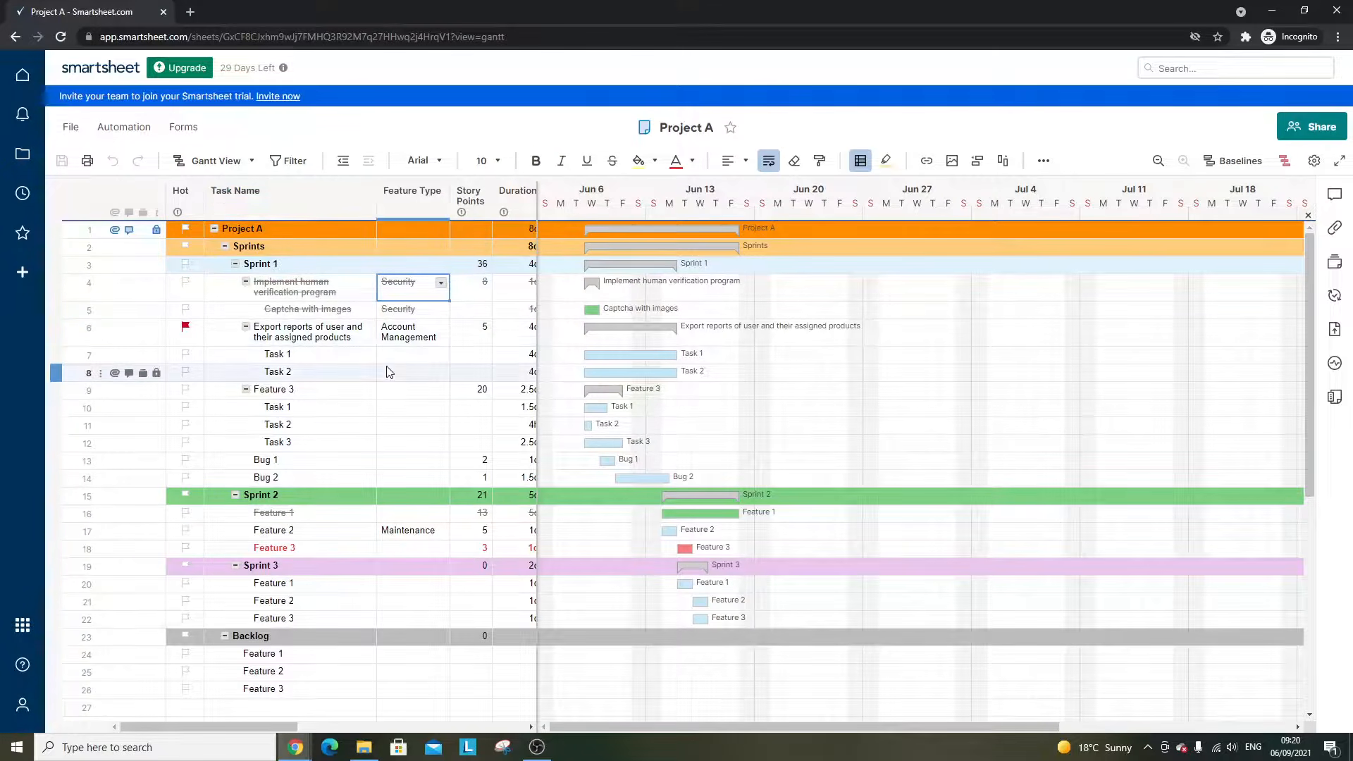
right_click(261, 187)
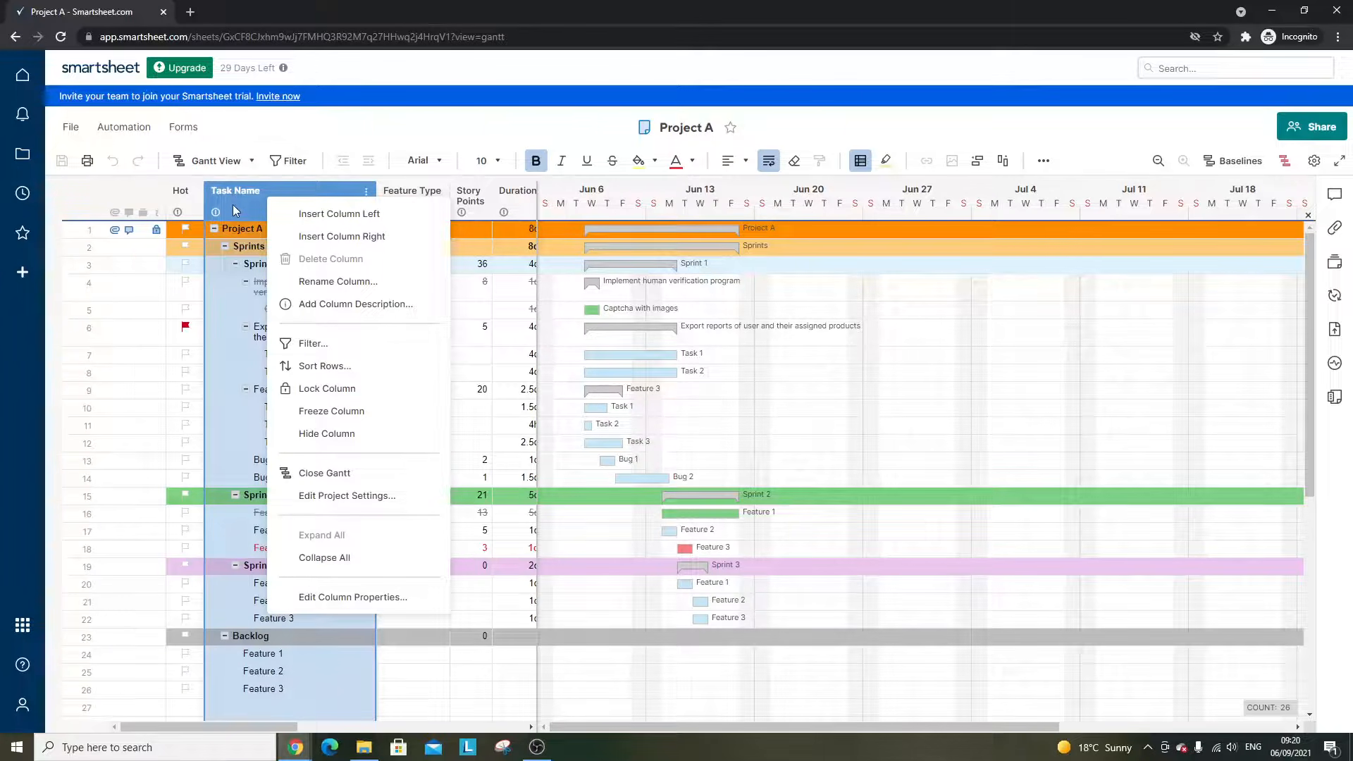
click(238, 311)
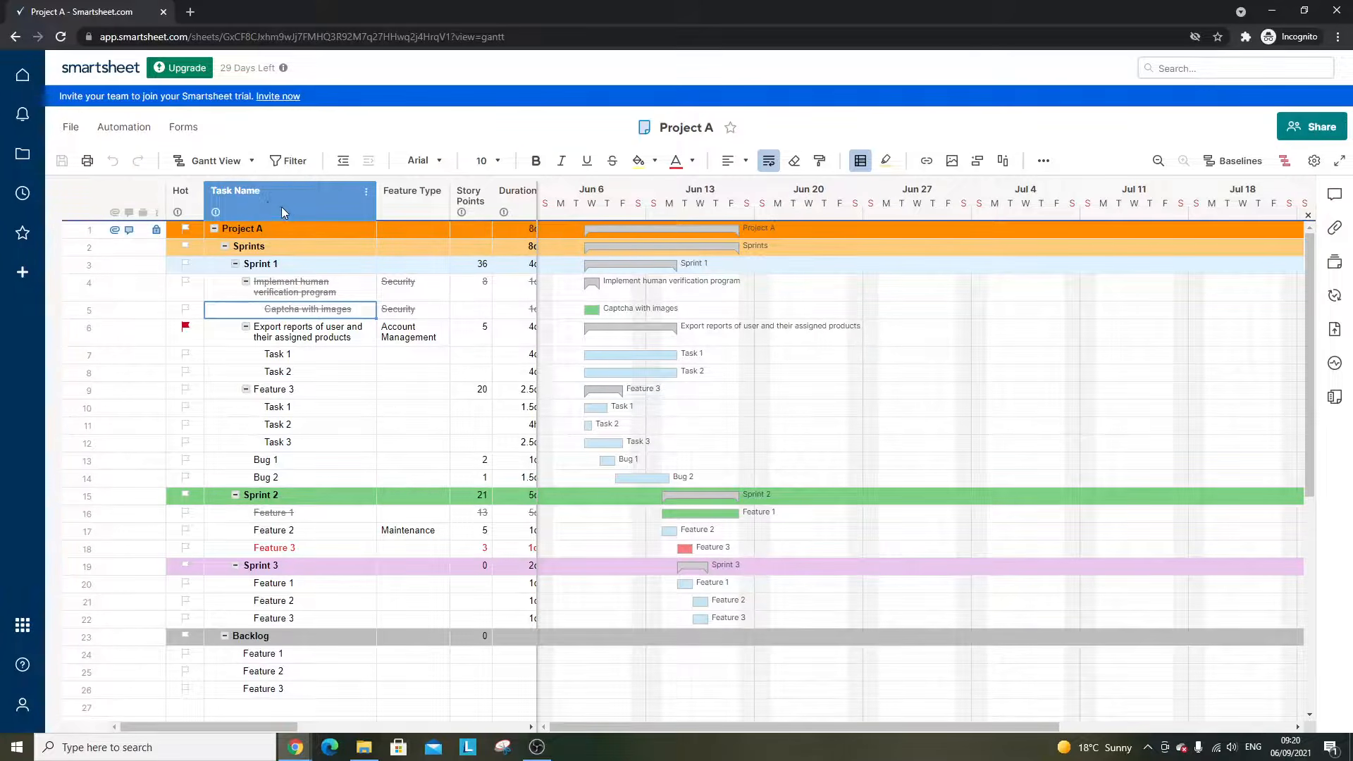
mouse_move(214, 215)
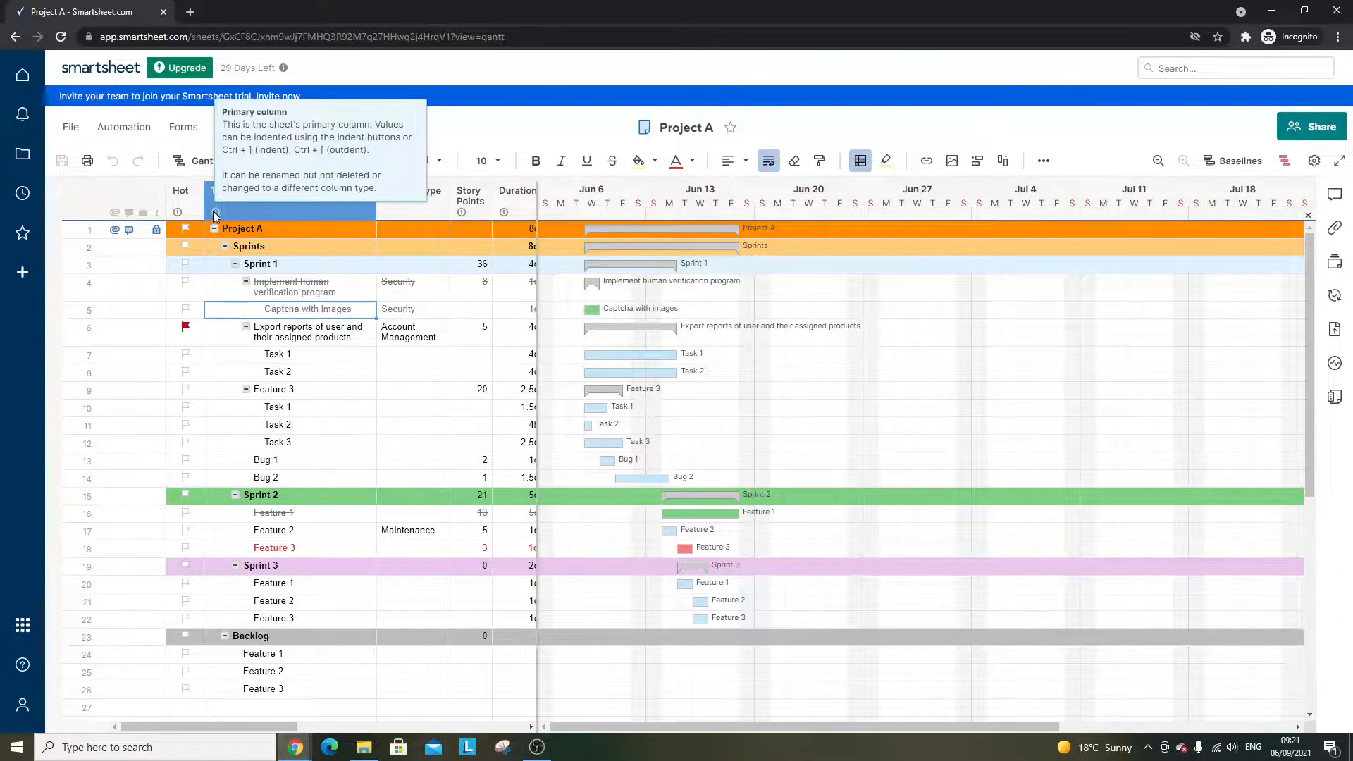
click(247, 210)
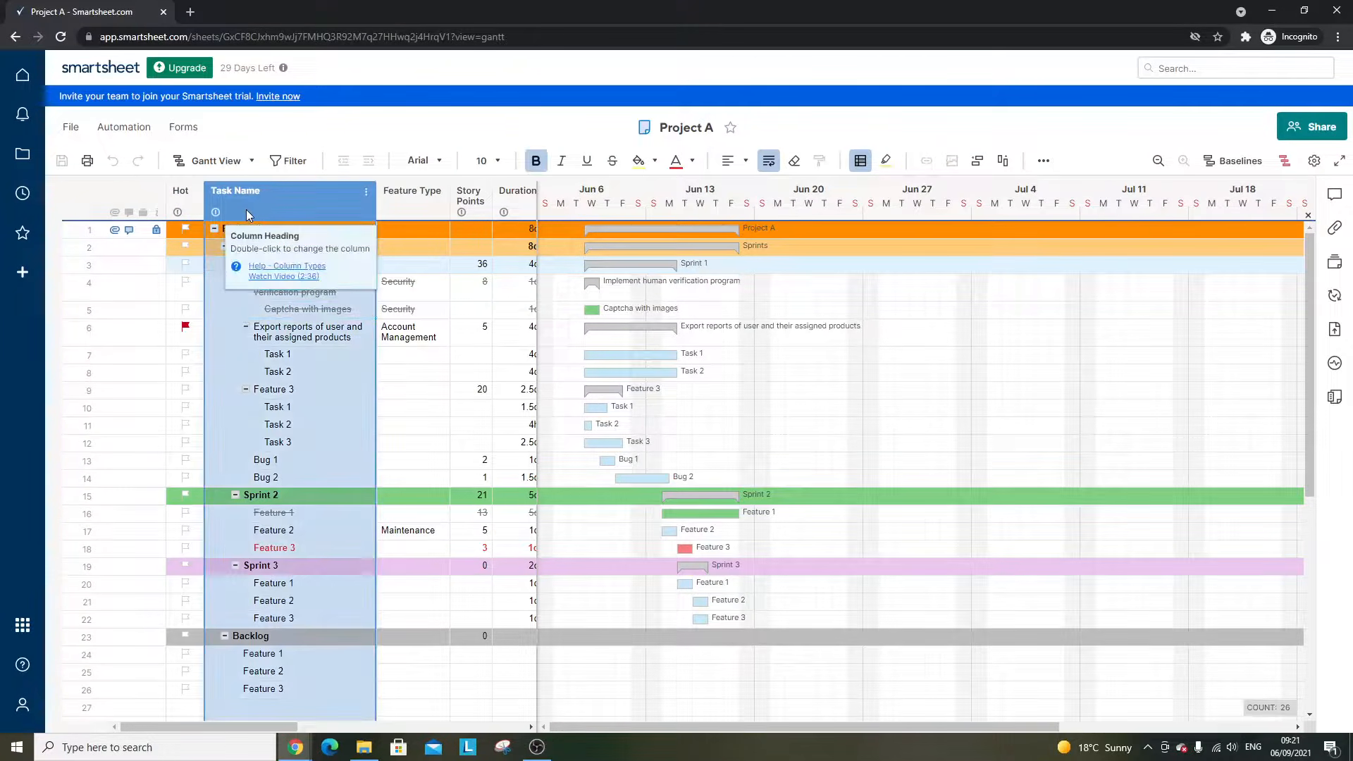
click(303, 331)
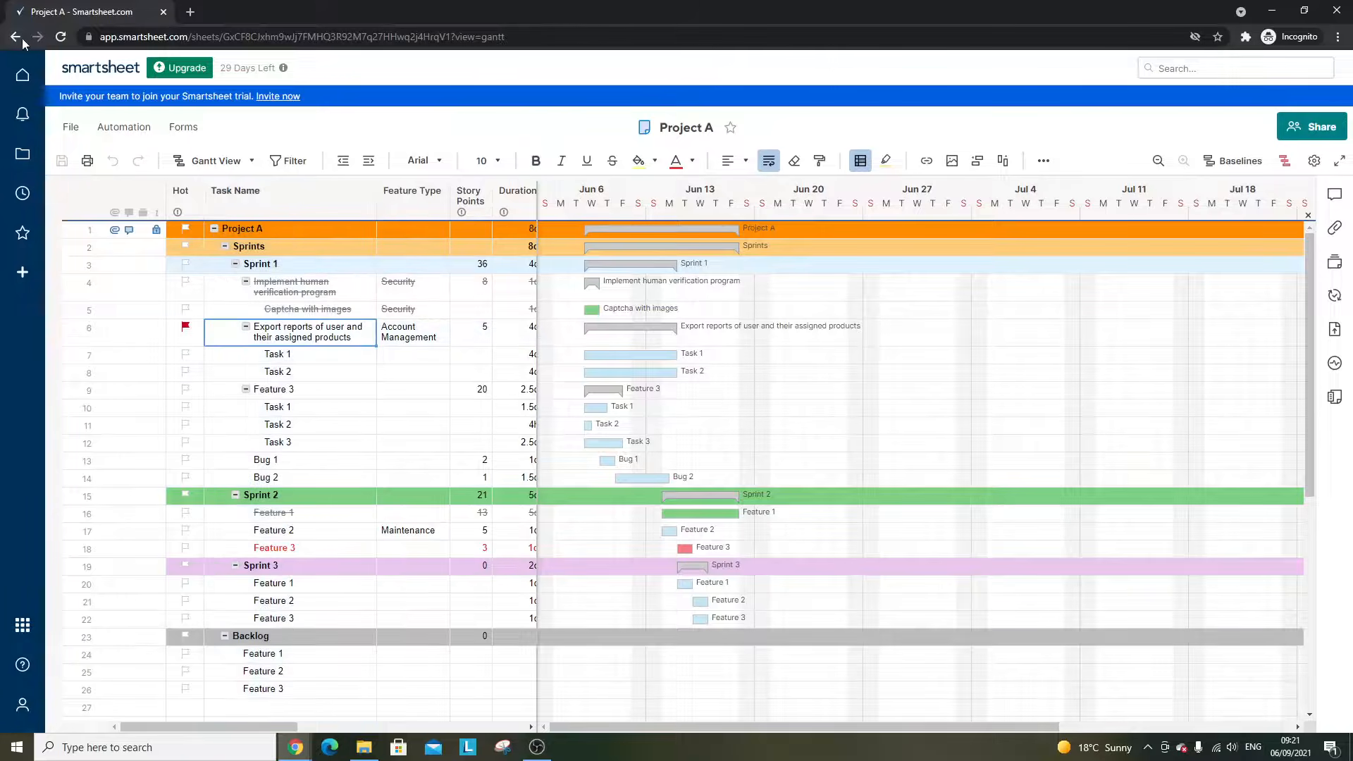
- Inspect the column commands available for Project A's Feature Type column to compare it with Task Name
click(431, 287)
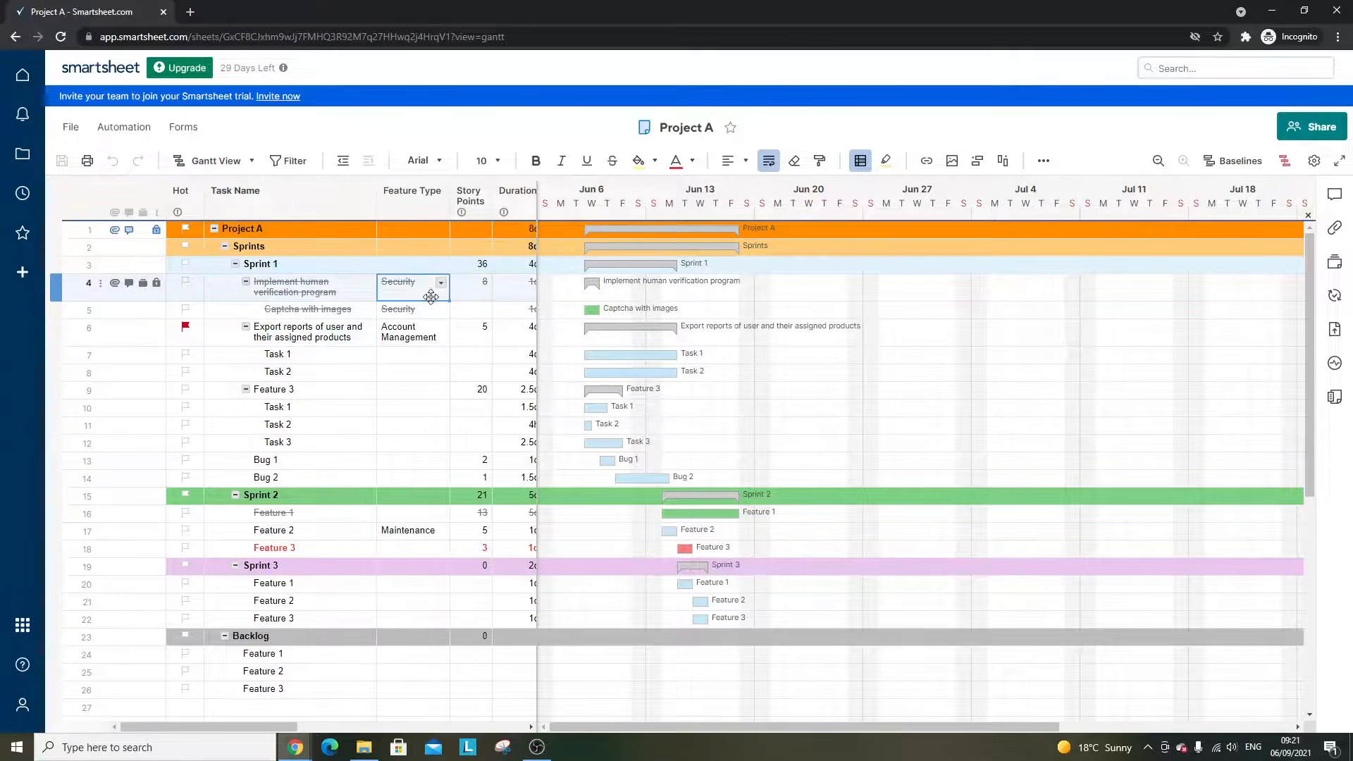
click(420, 209)
right_click(420, 210)
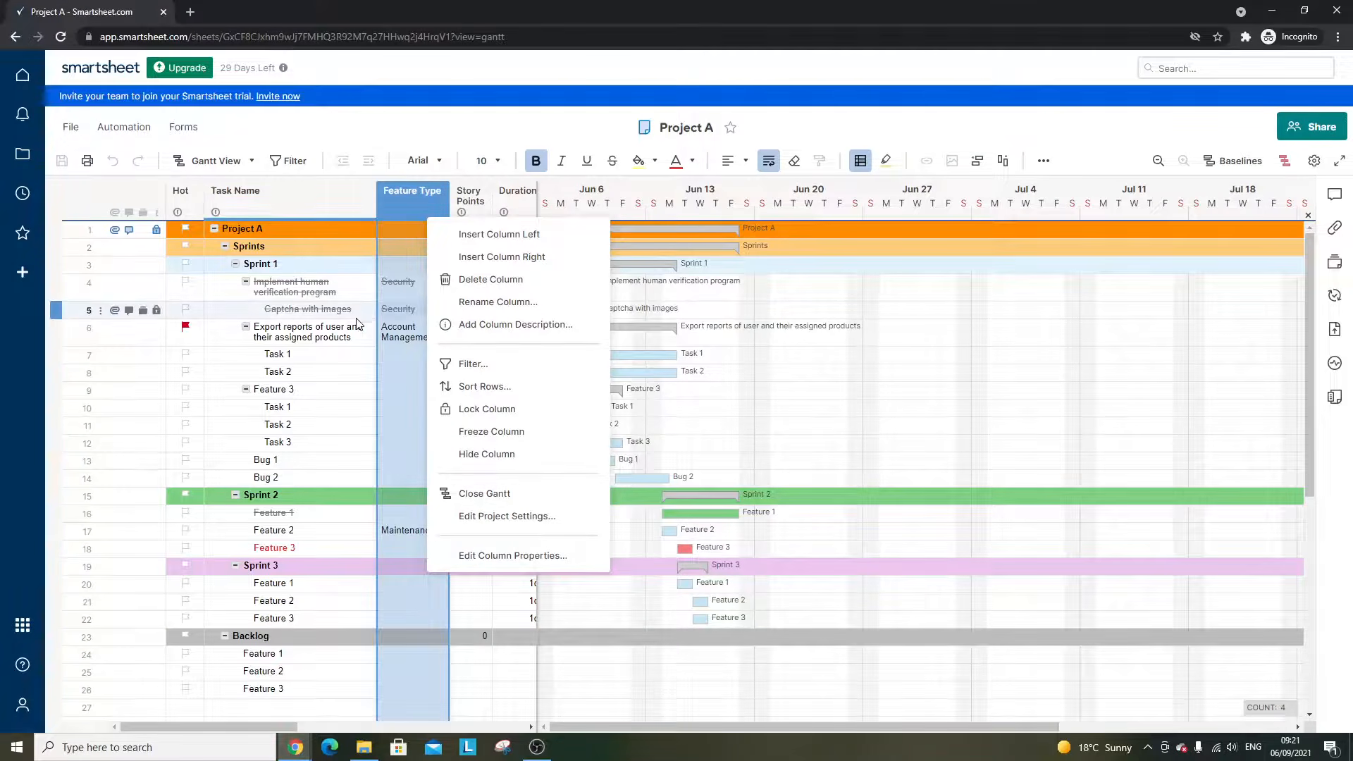
click(287, 291)
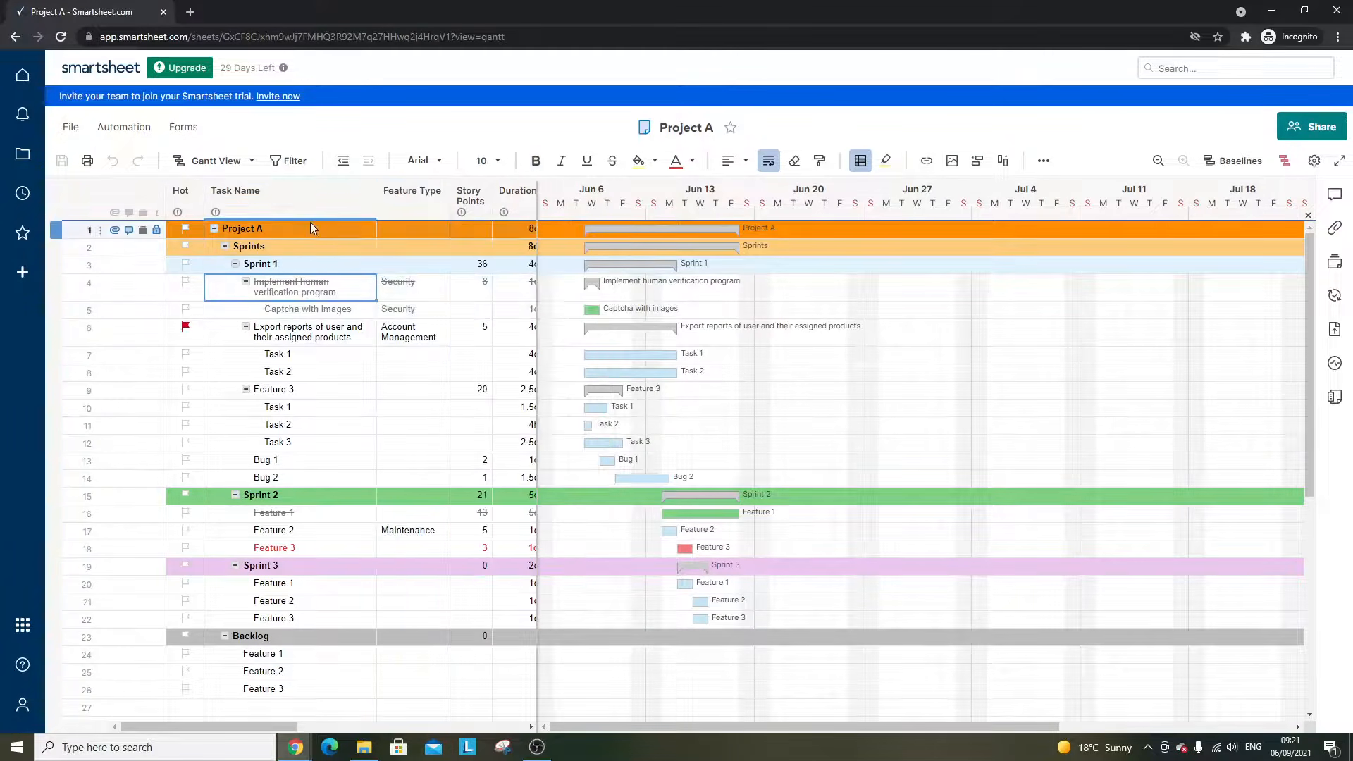
- Return to the Report Builder Test report and rename its Primary column as Sprint Name
click(15, 36)
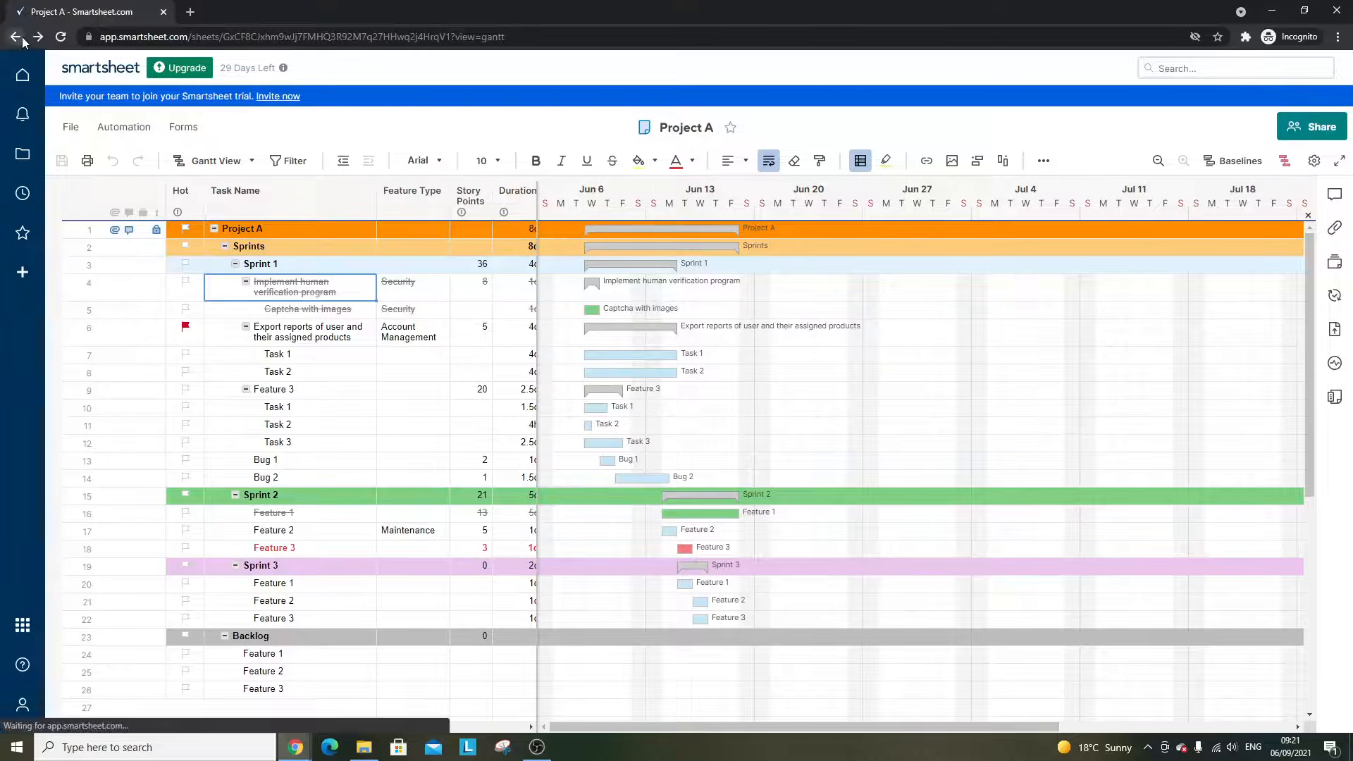
click(446, 264)
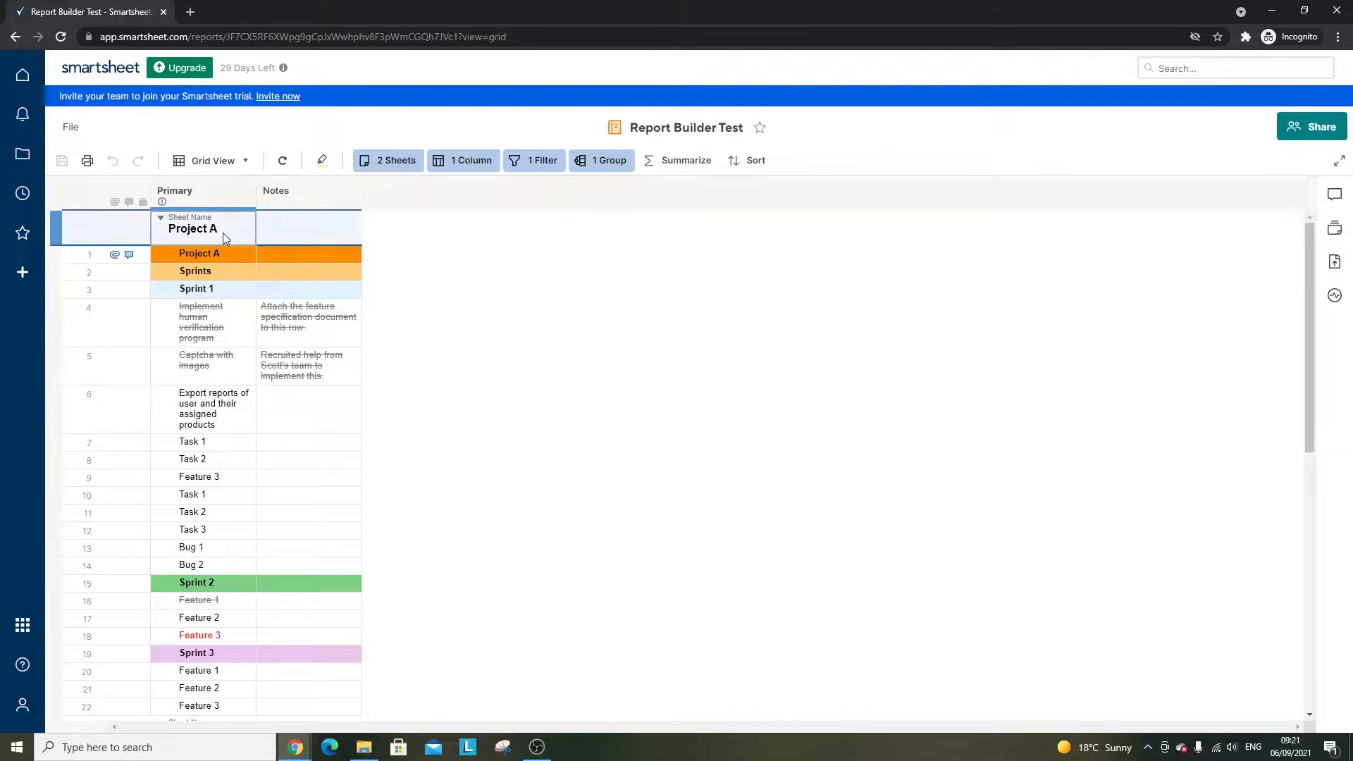
double_click(216, 190)
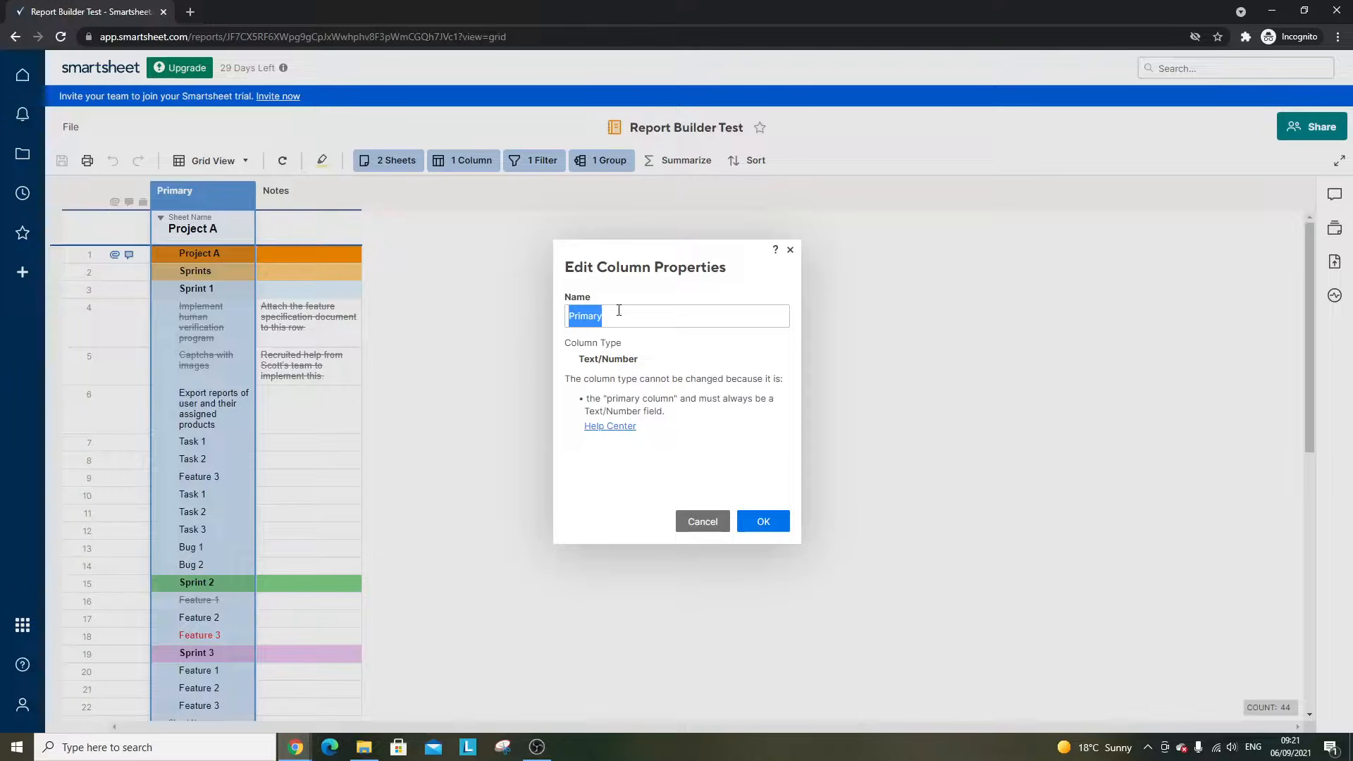
text(Sprint Name)
key(Return)
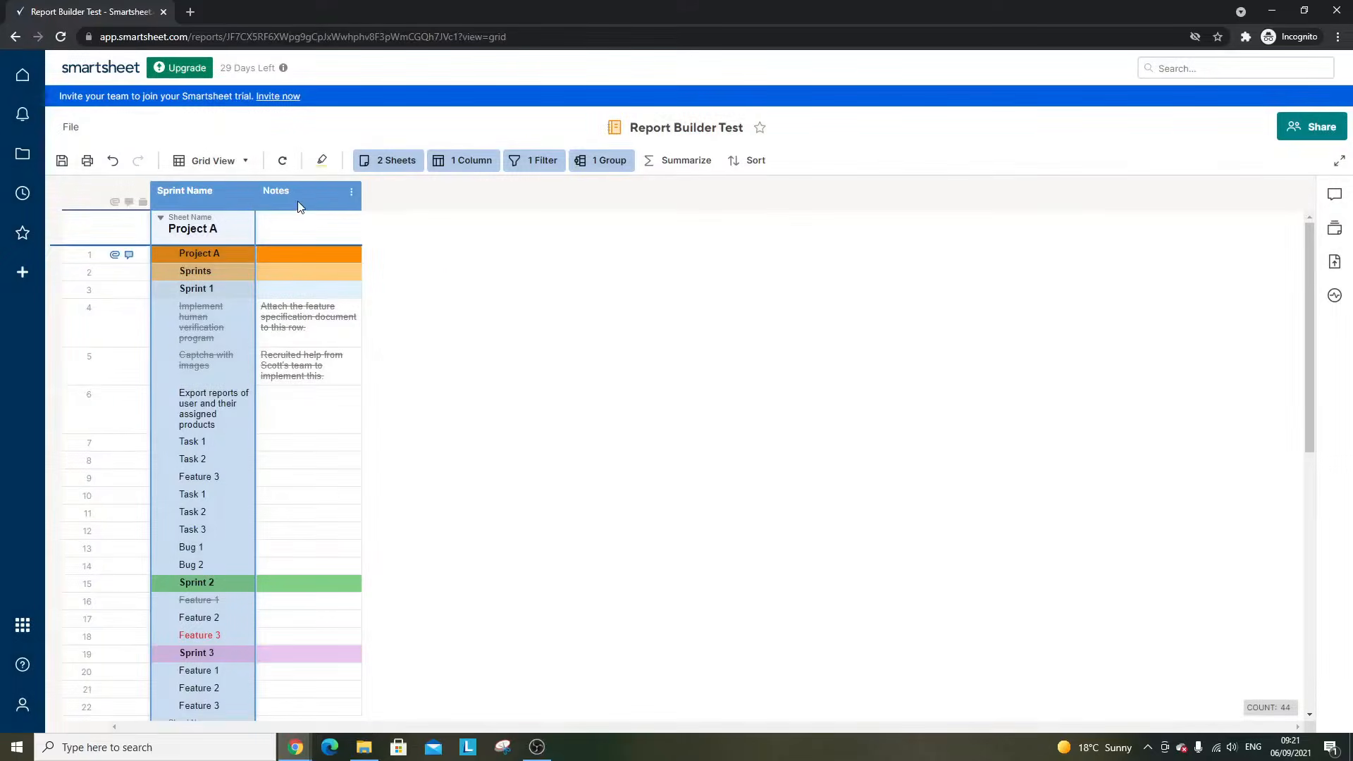
- Check which column commands are available for the report's Notes column
click(298, 203)
right_click(303, 193)
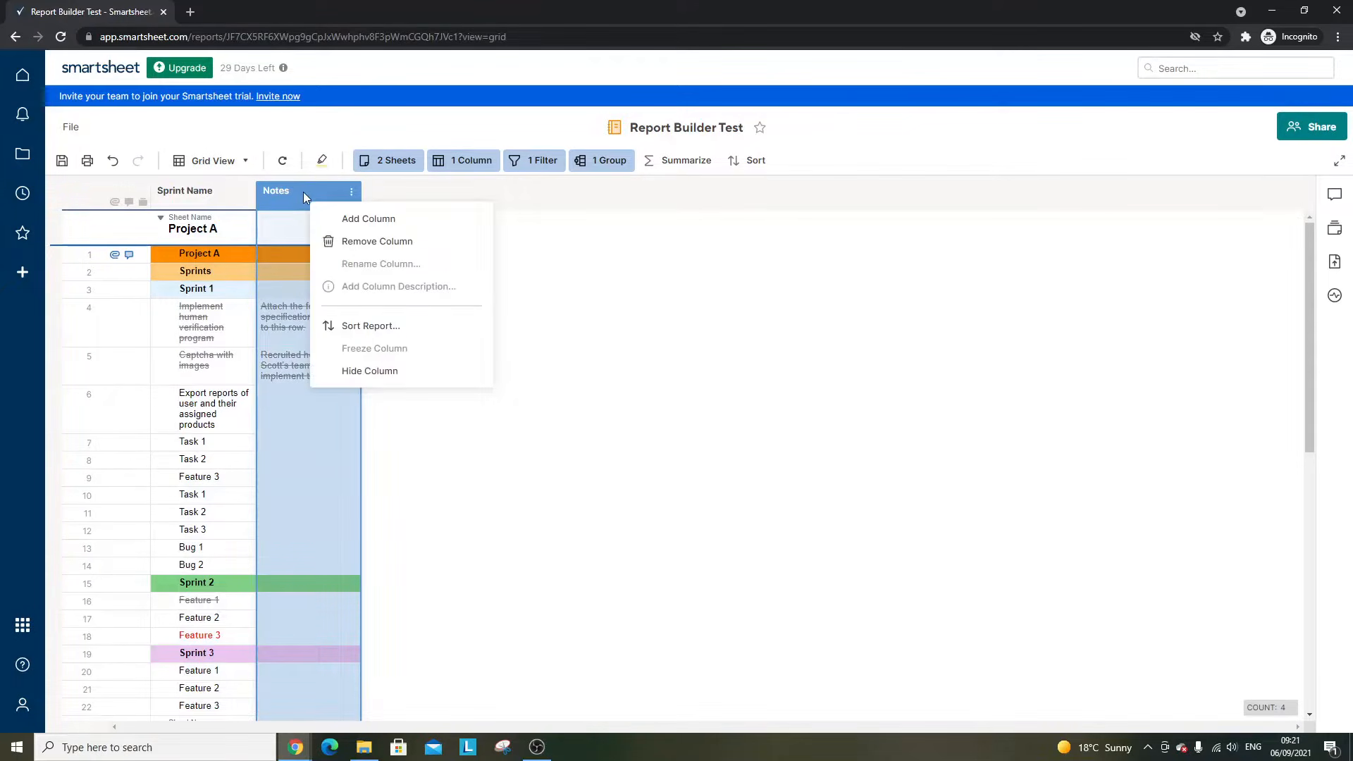
click(248, 331)
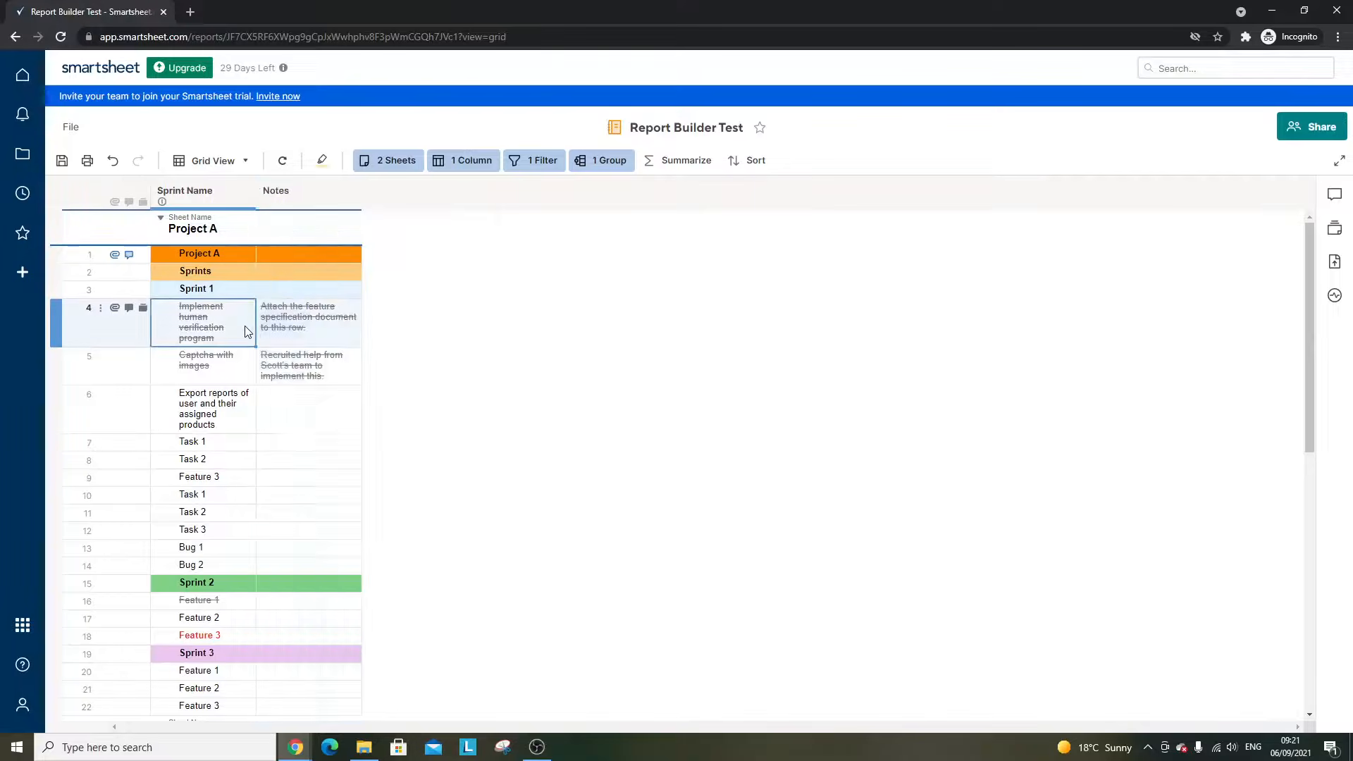
- Enter "To follow up with Project Manager on end date" in the Notes cell of row 6 under Project A and save the report
double_click(295, 396)
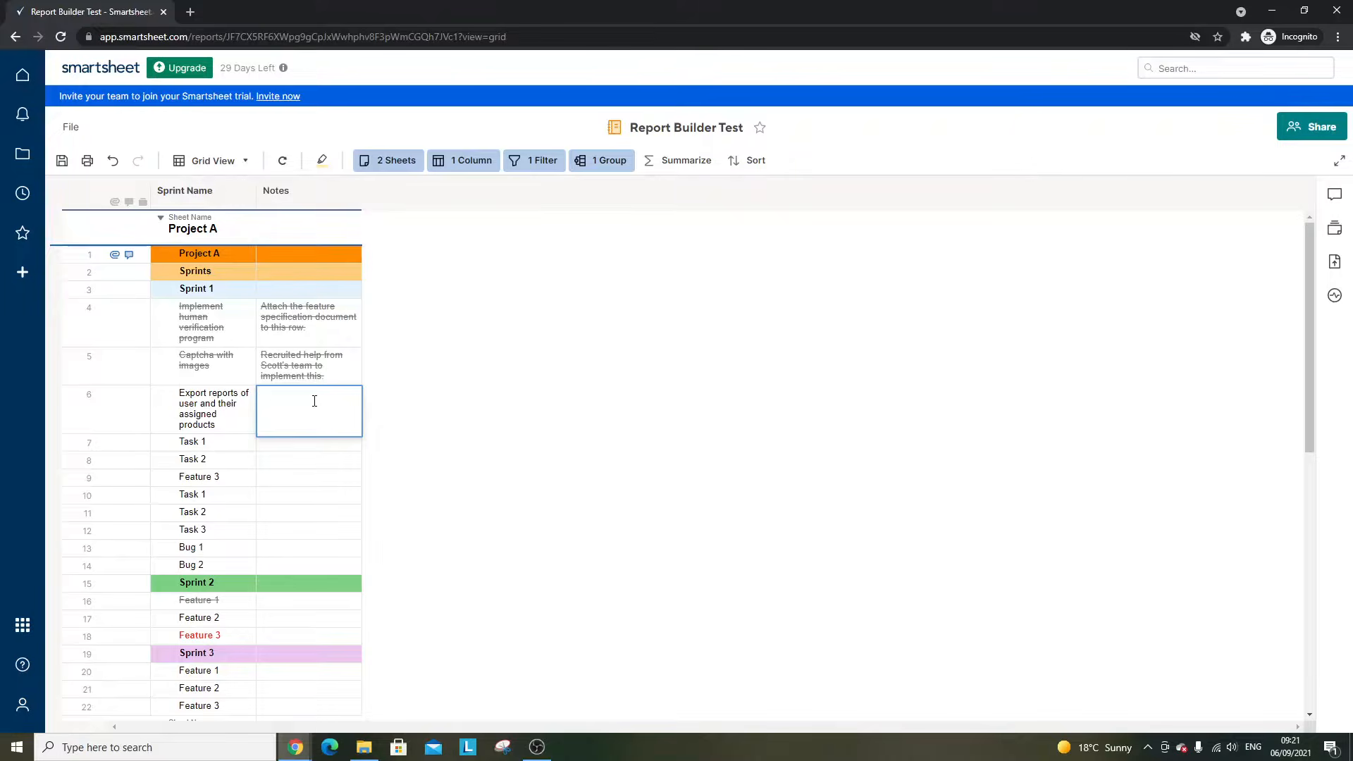
text(To follow up with Project Mana)
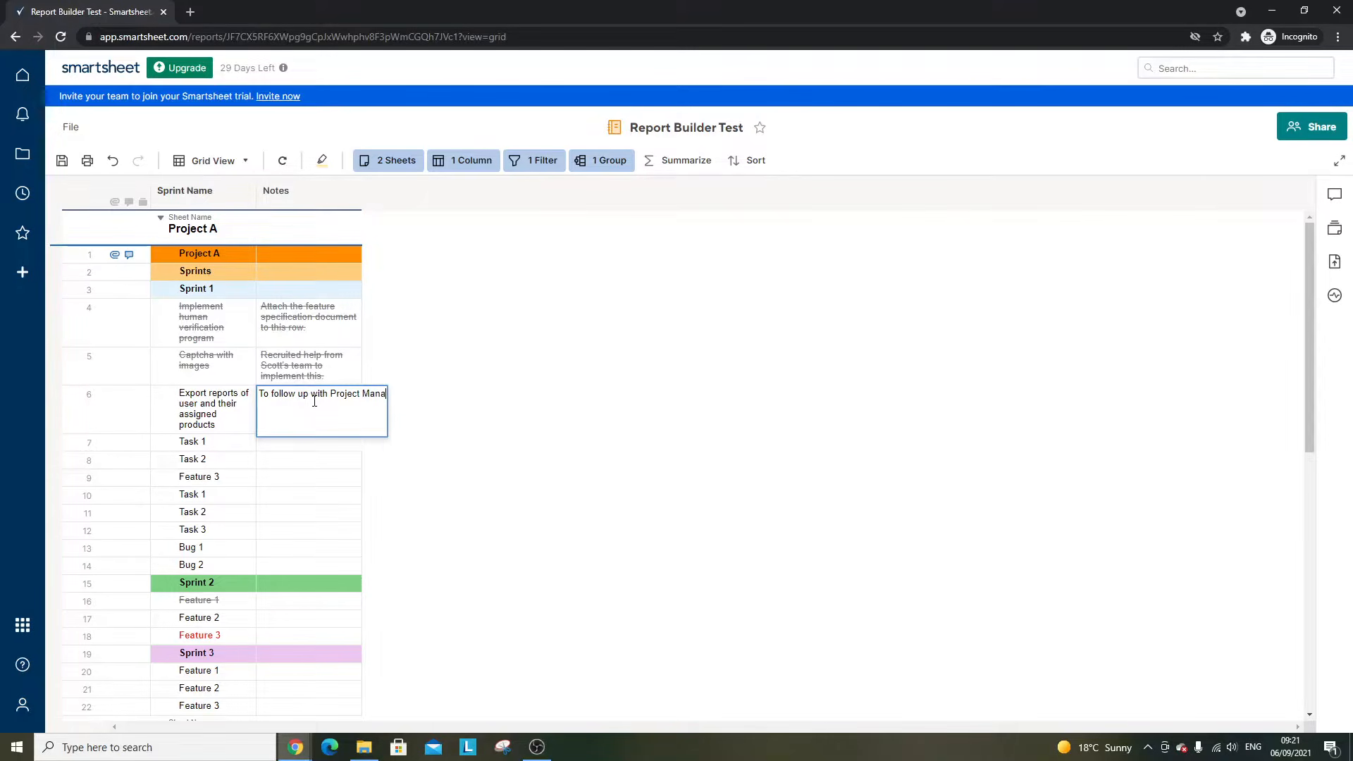
text(ger on end dayte)
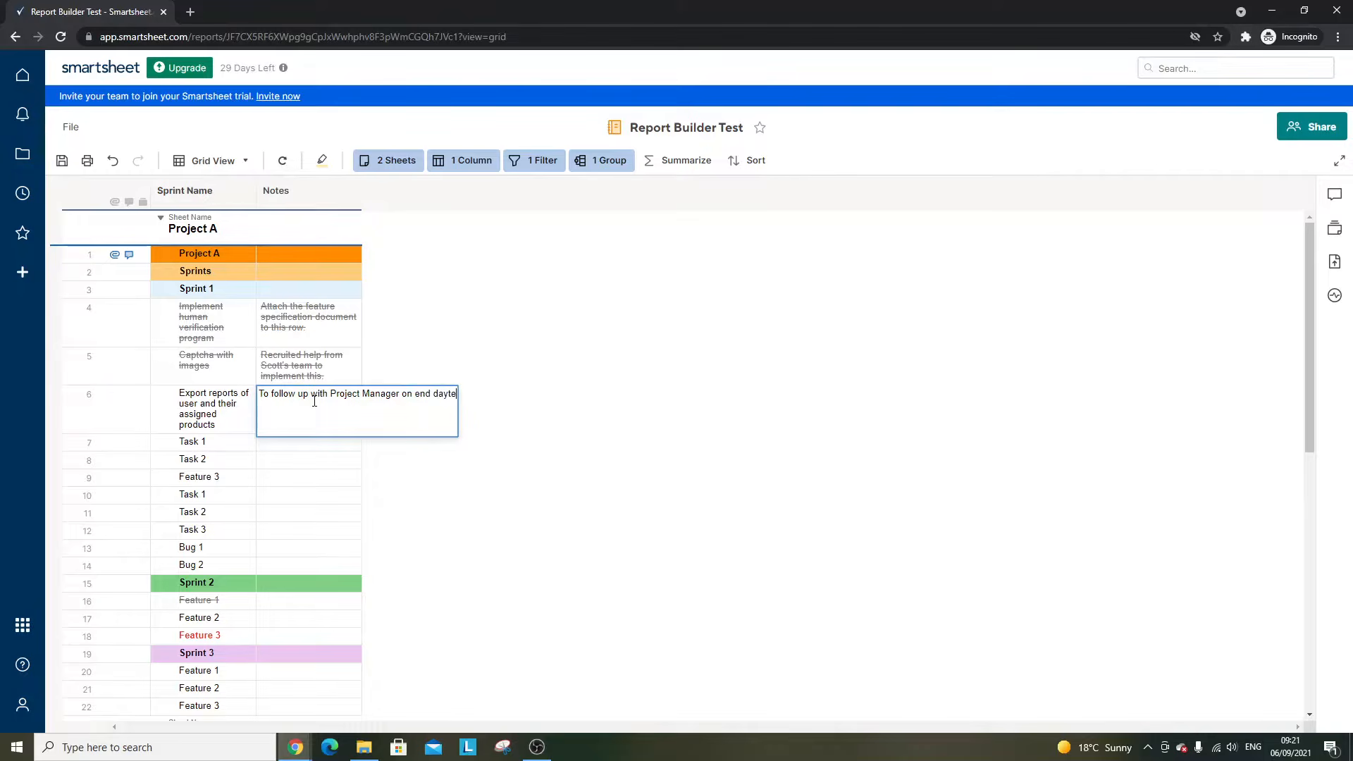
key(BackSpace)
key(BackSpace)
key(BackSpace)
text(te)
key(Return)
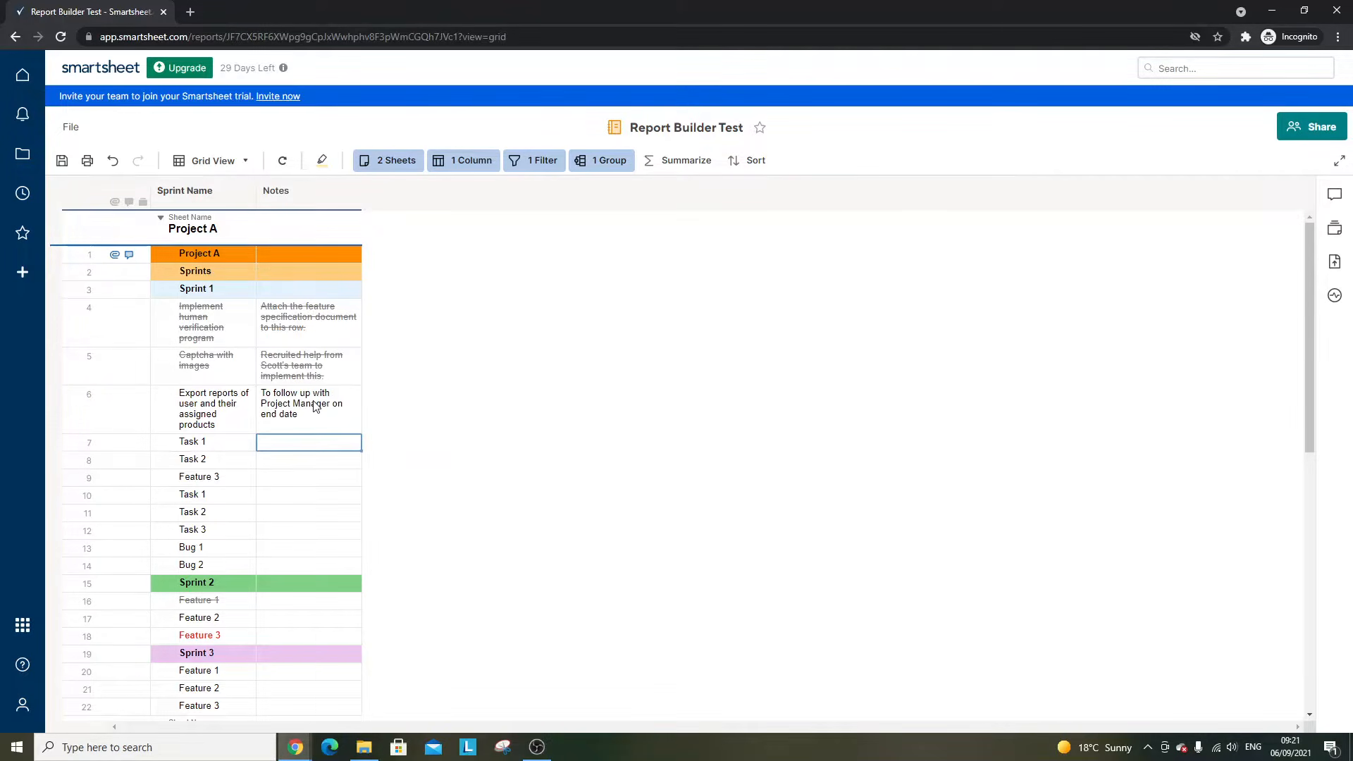
click(314, 406)
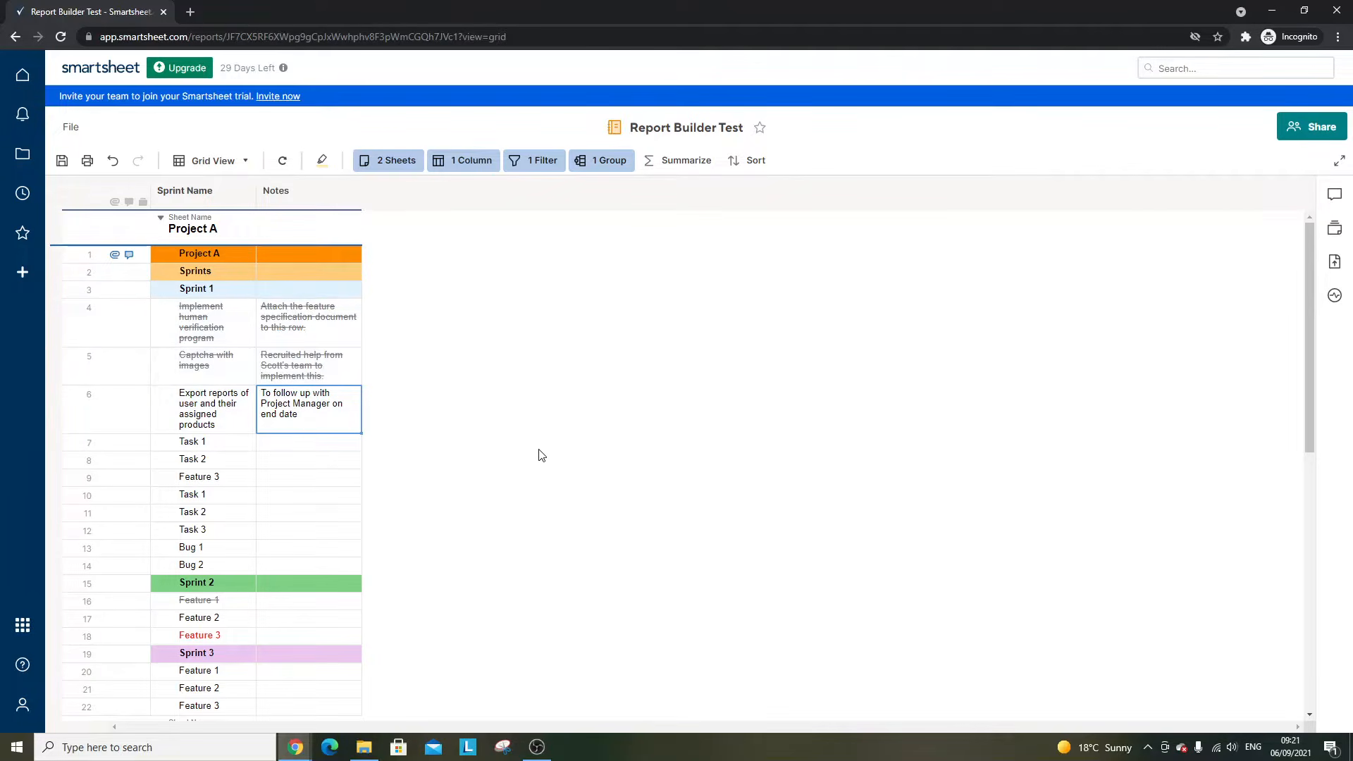
click(63, 160)
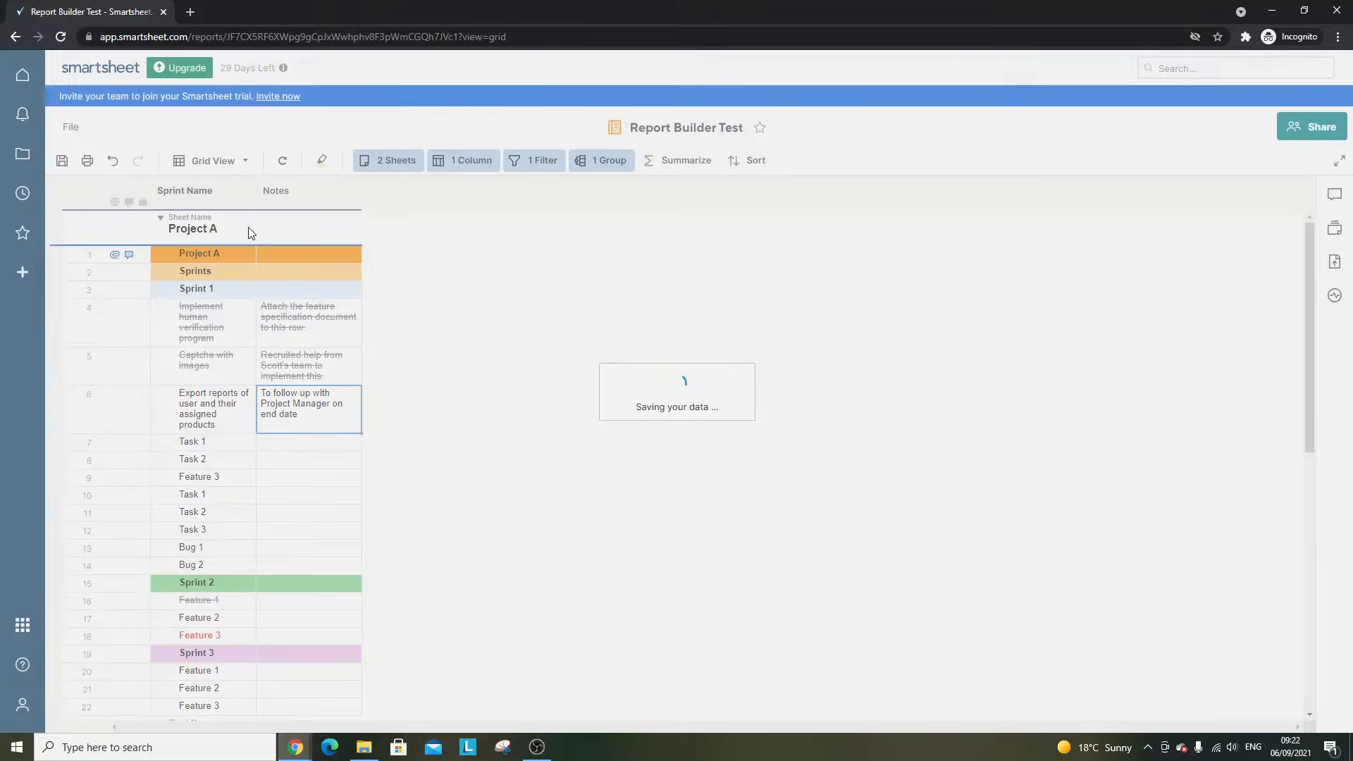